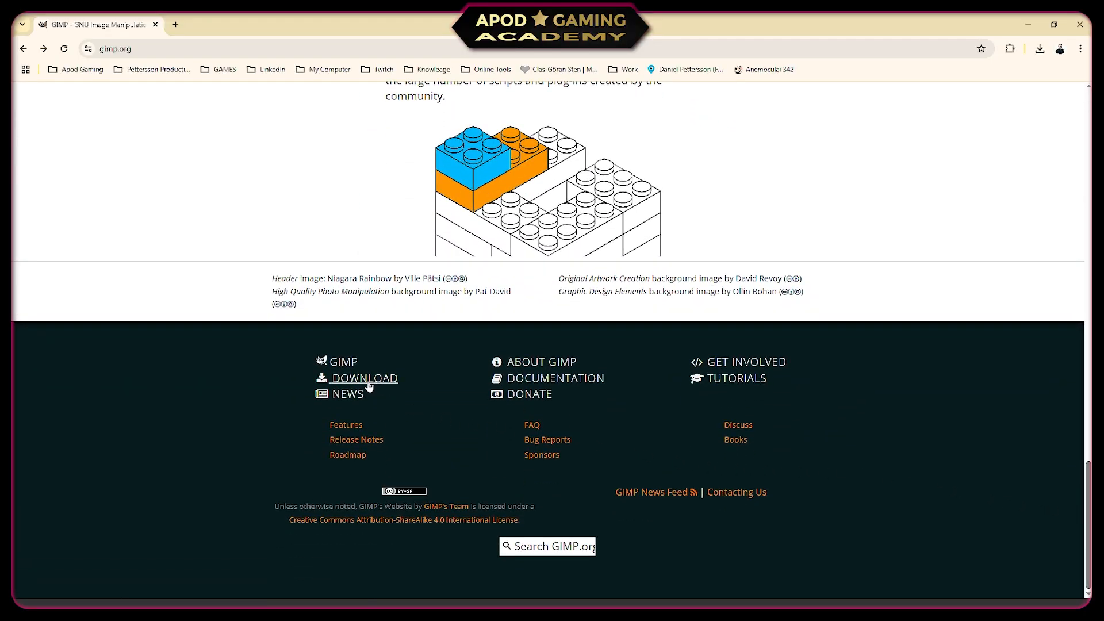
Open the GIMP downloads page on gimp.org, and minimise the browser window
click(367, 382)
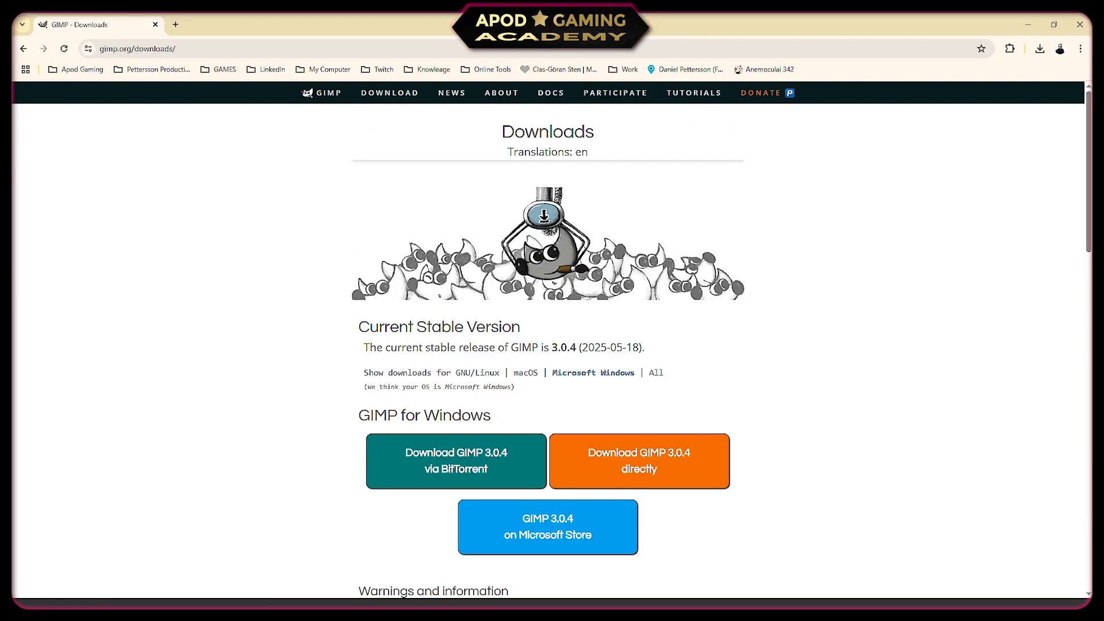
click(1022, 27)
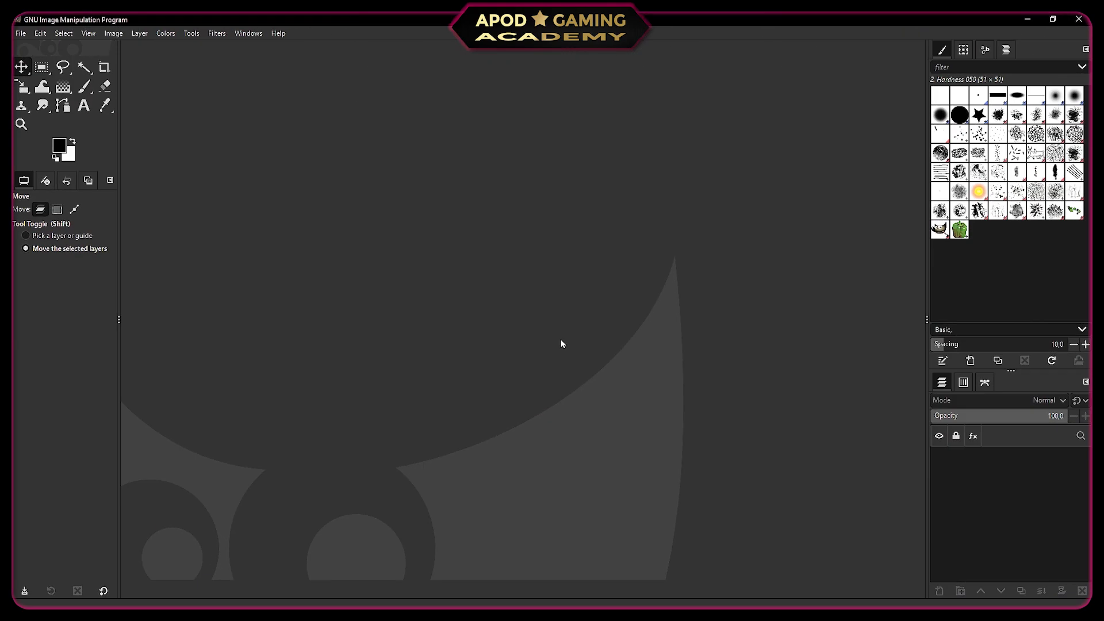
Create a new image 1920 px wide and 1080 px high in GIMP
click(21, 33)
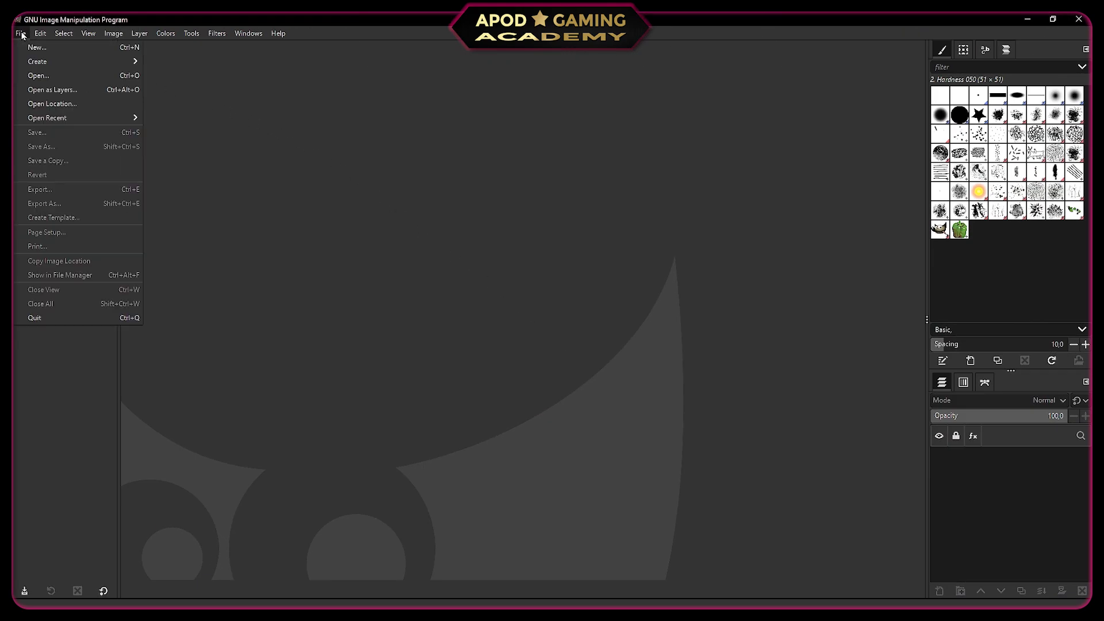
click(31, 48)
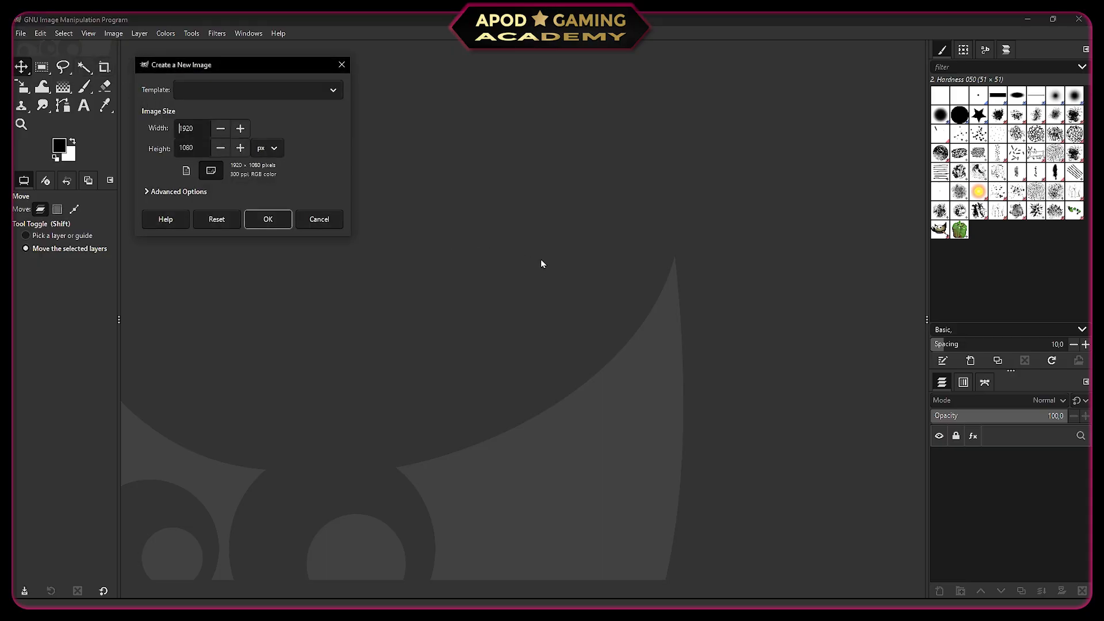
click(286, 222)
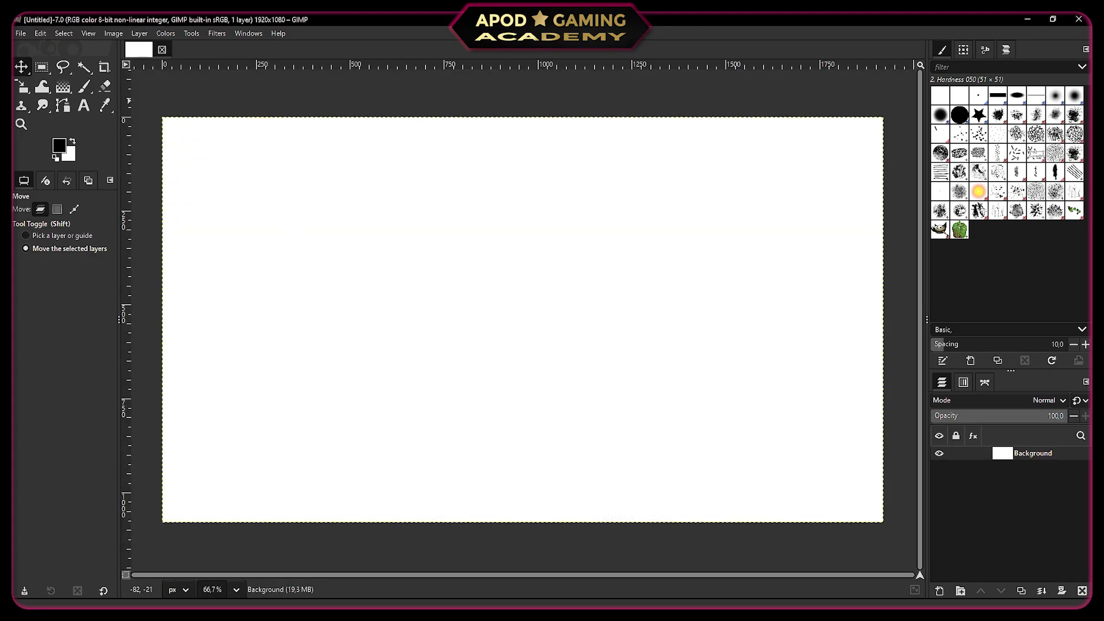
Save the new image as EpicThumbnail-GIMP.xcf in the Project Files folder
click(22, 34)
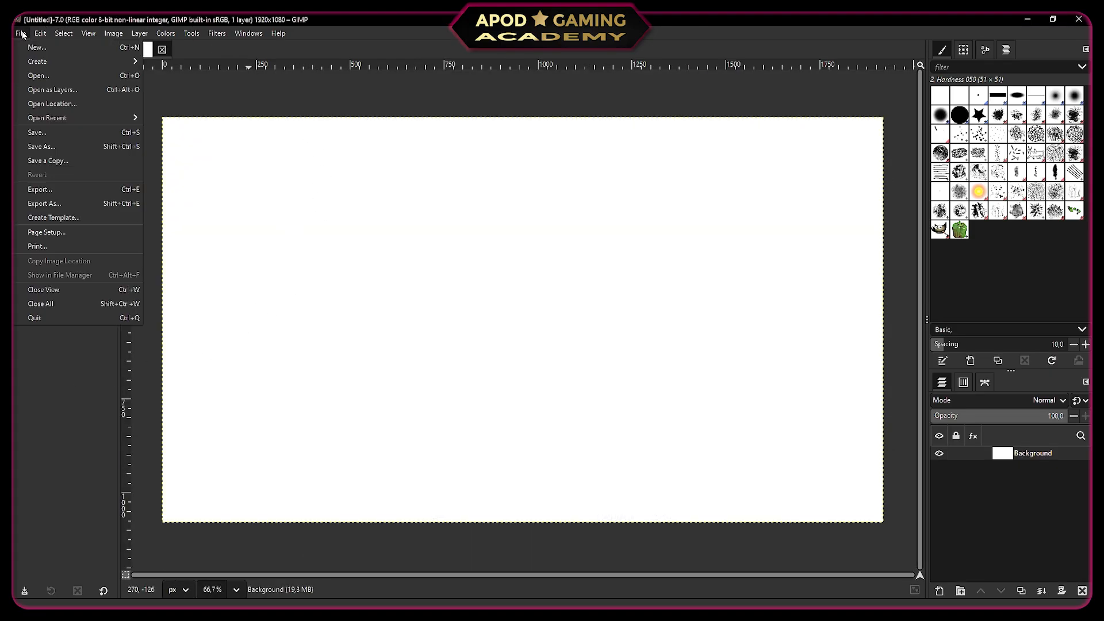
click(57, 151)
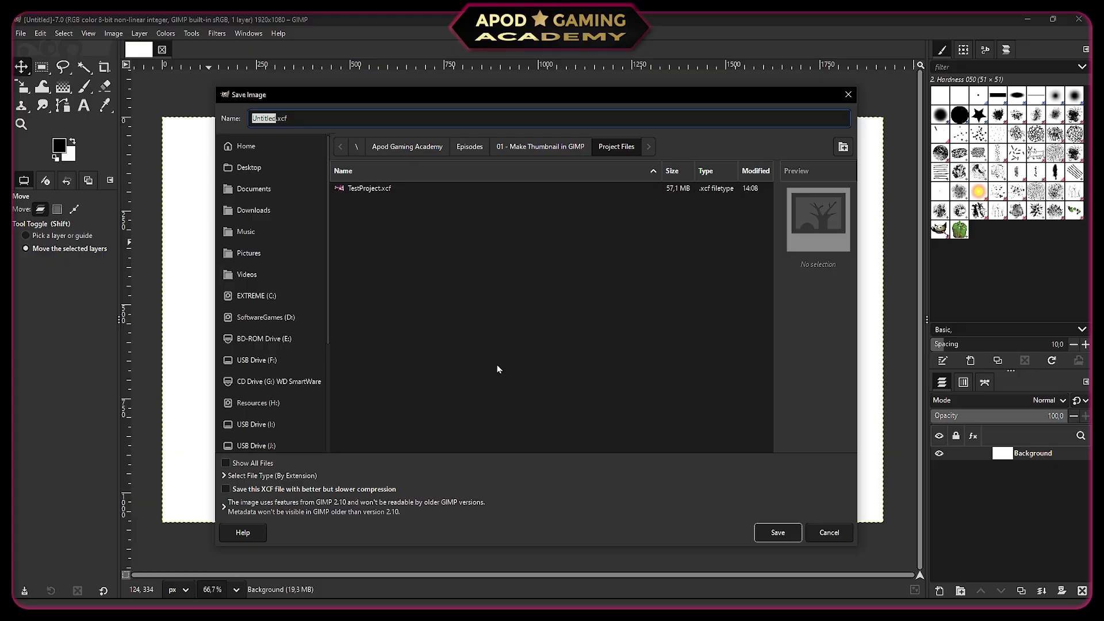
text(EpicThumbnail-GIMP)
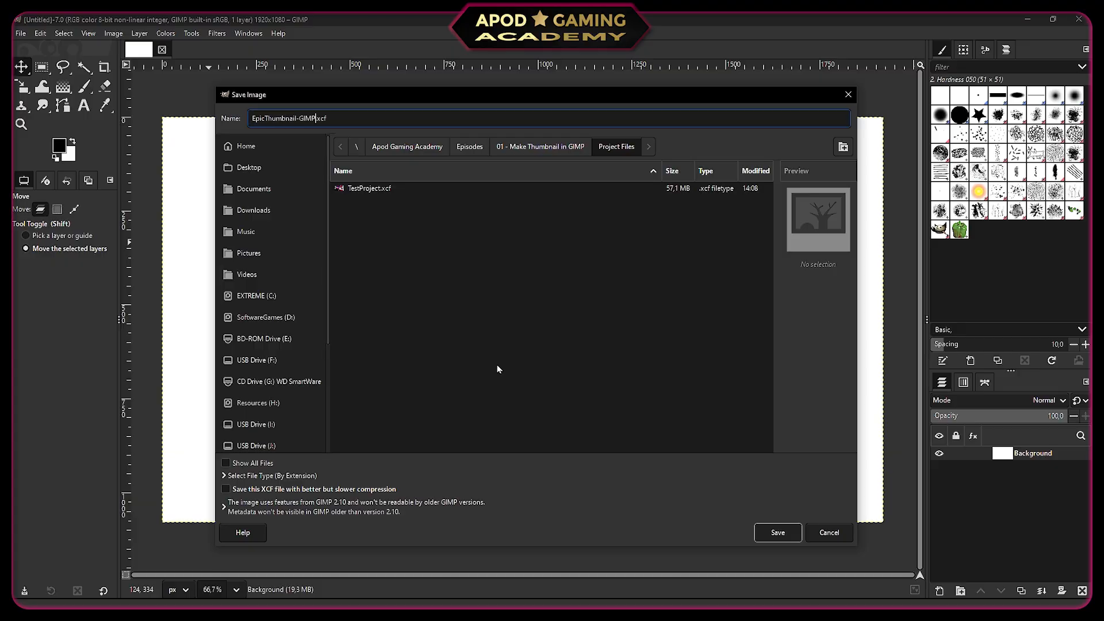
click(777, 533)
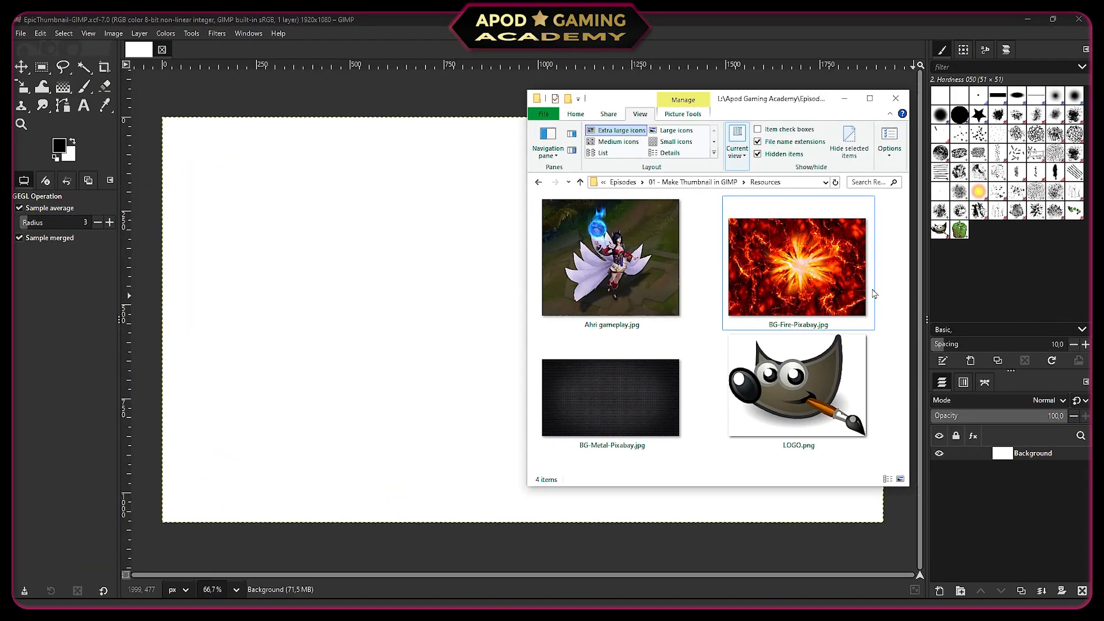
Add BG-Fire-Pixabay.jpg from the Resources folder as a layer and reduce its saturation scale to 0
drag(808, 285, 393, 316)
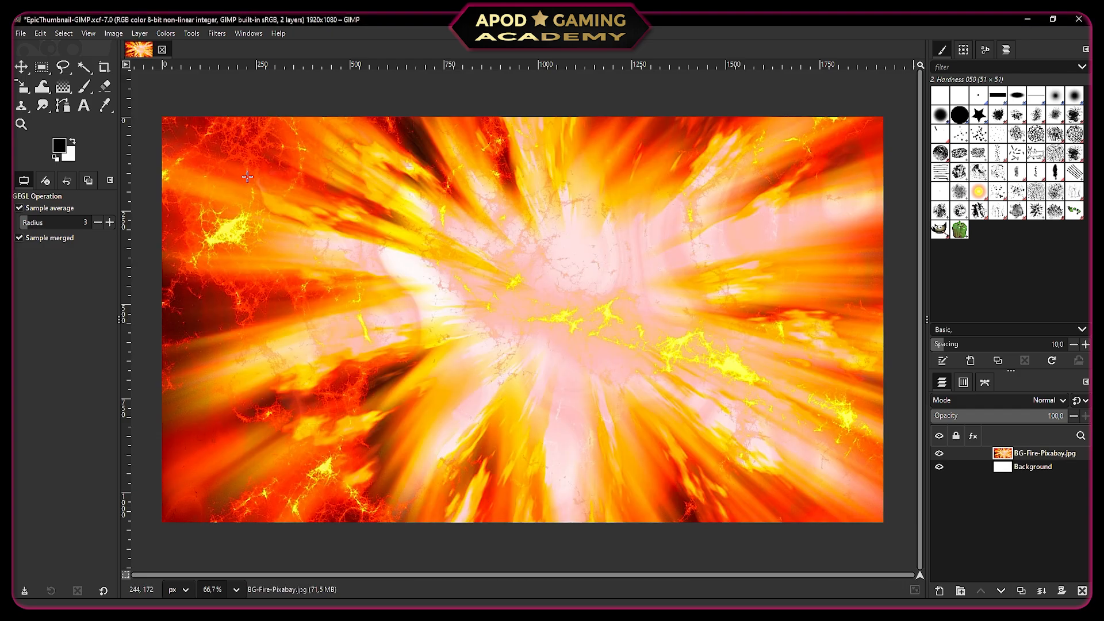
click(168, 35)
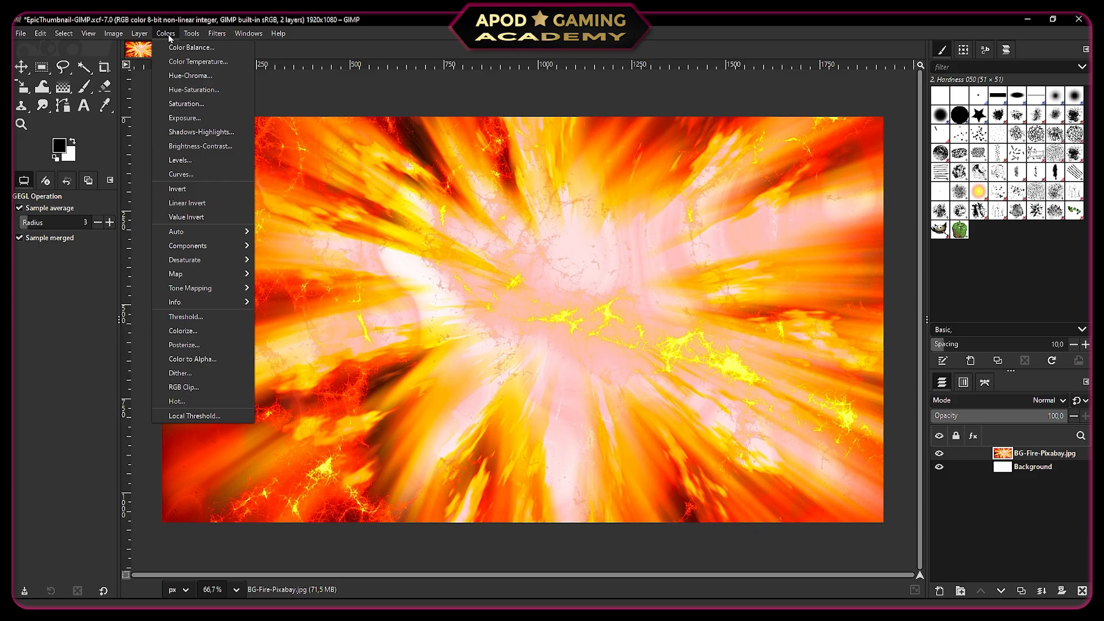
click(185, 103)
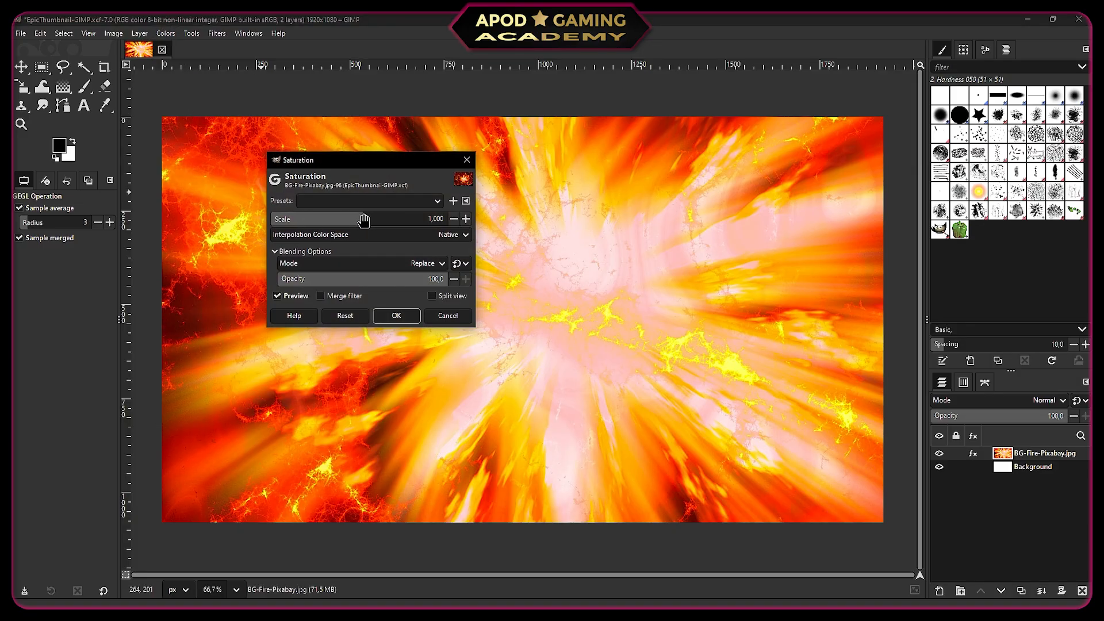
drag(361, 224, 256, 221)
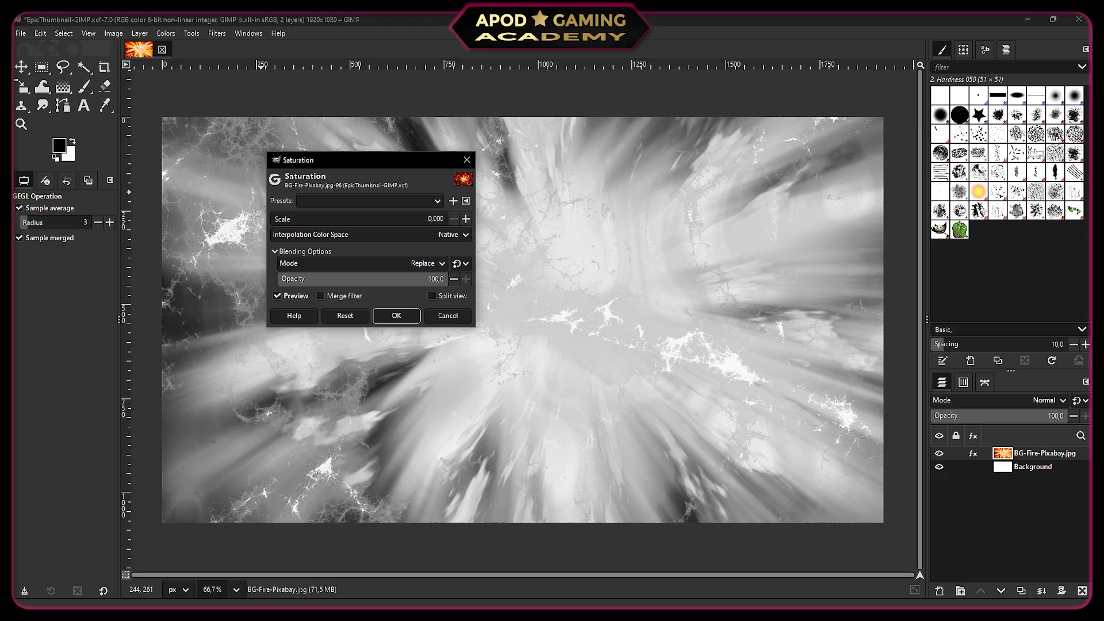
click(396, 316)
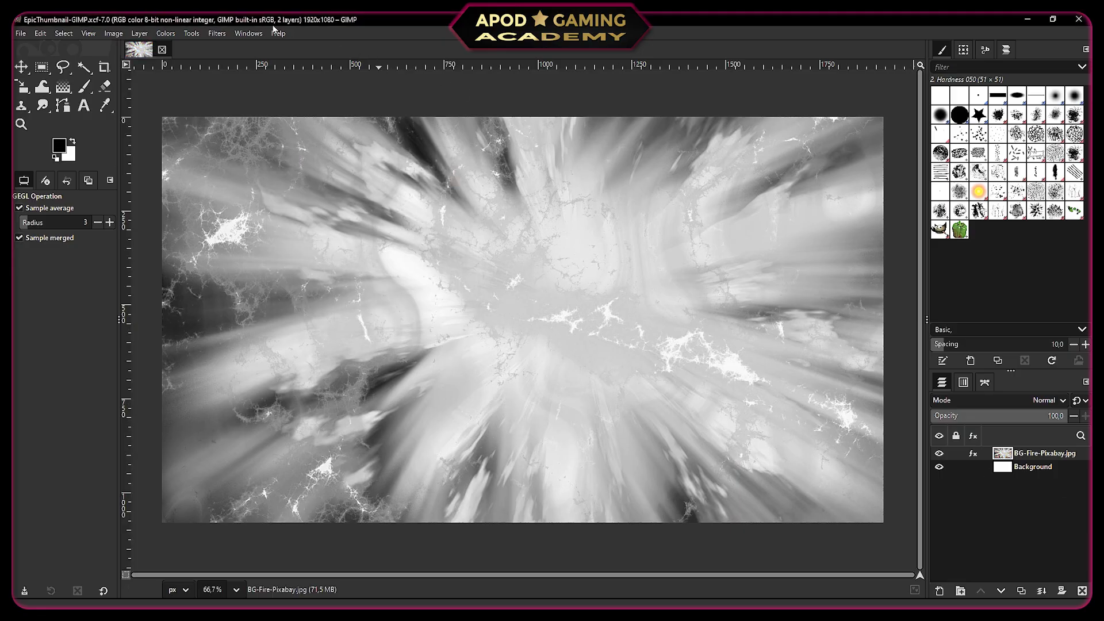
Start colorizing the fire background layer and choose the pink colour cd095f for it
click(167, 33)
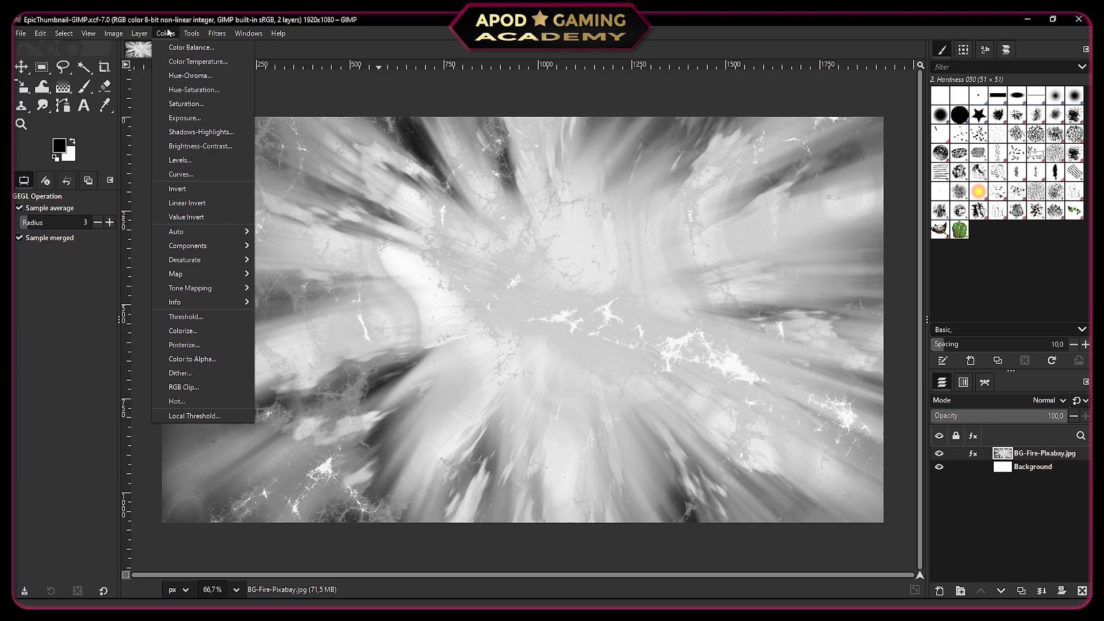
click(193, 331)
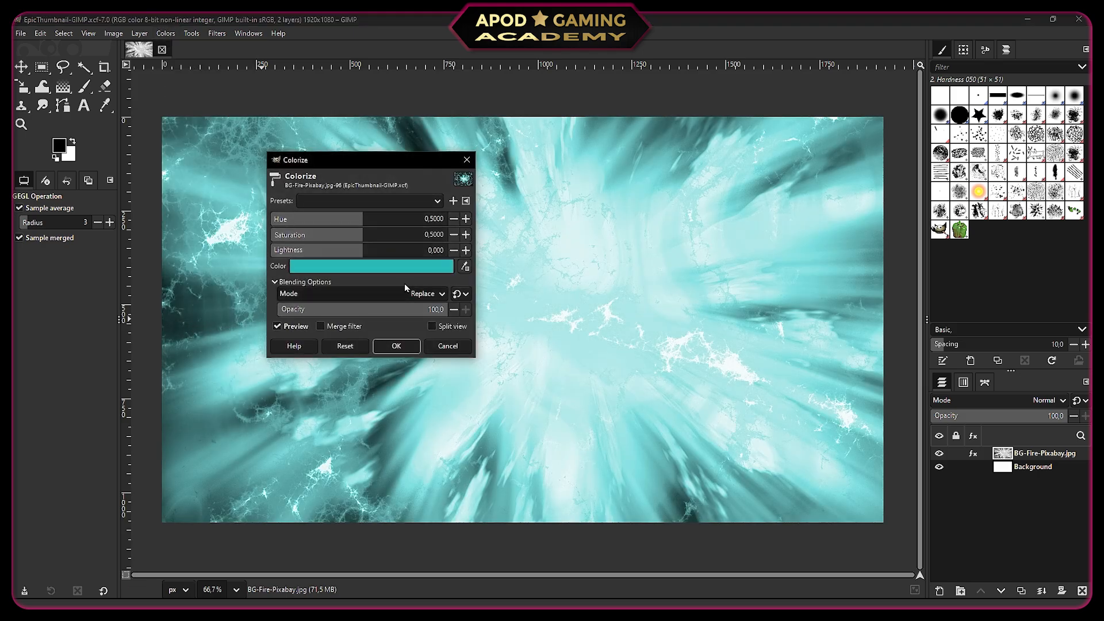
click(435, 268)
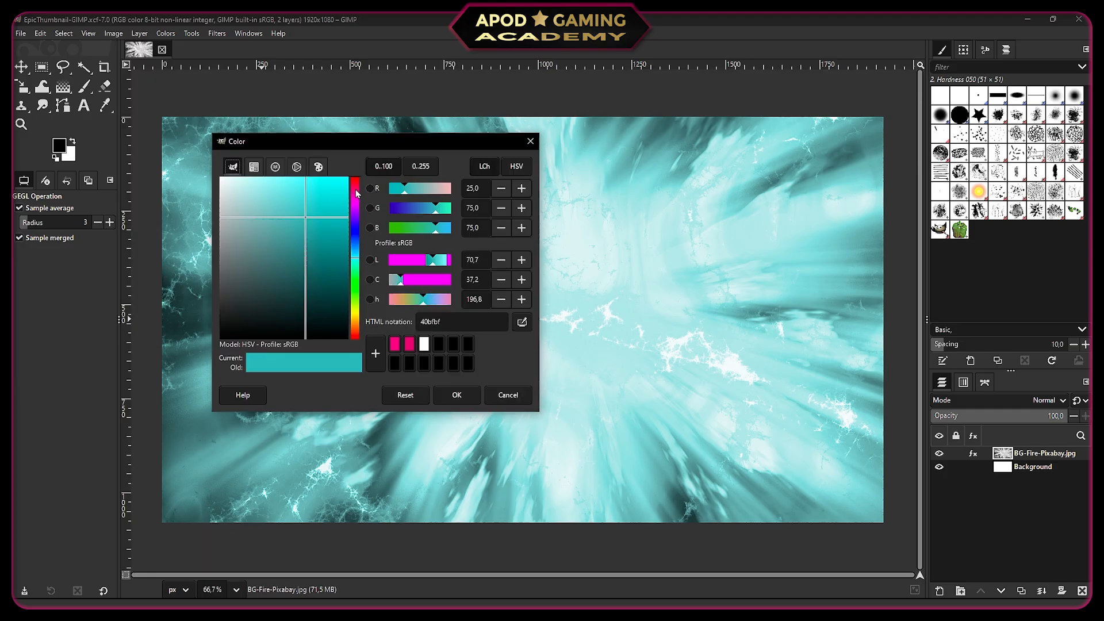
click(355, 189)
drag(340, 211, 343, 209)
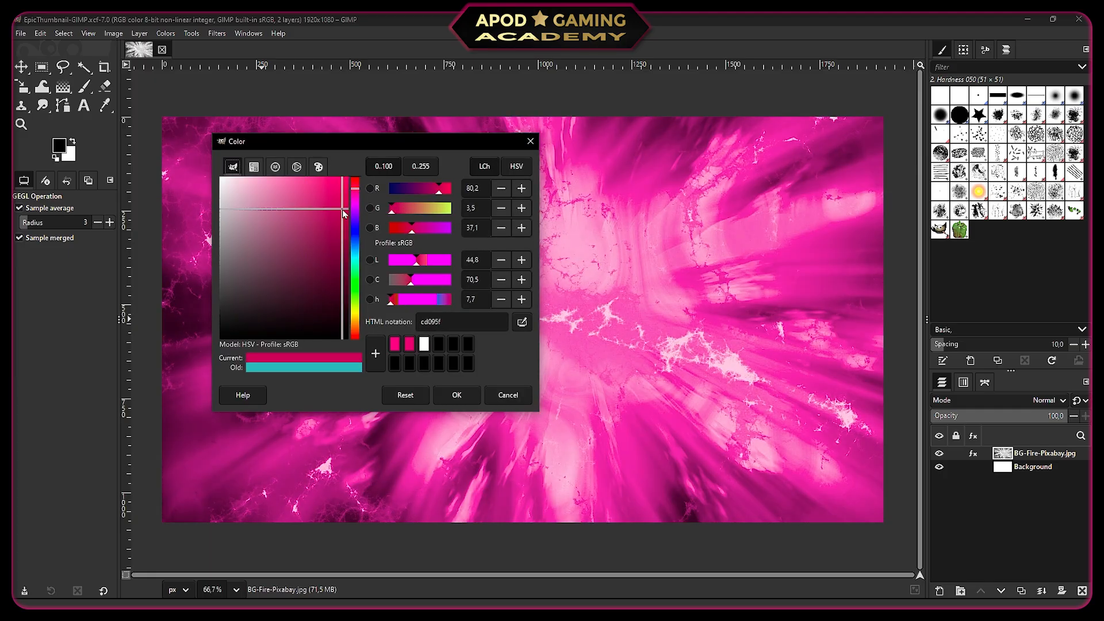
click(457, 396)
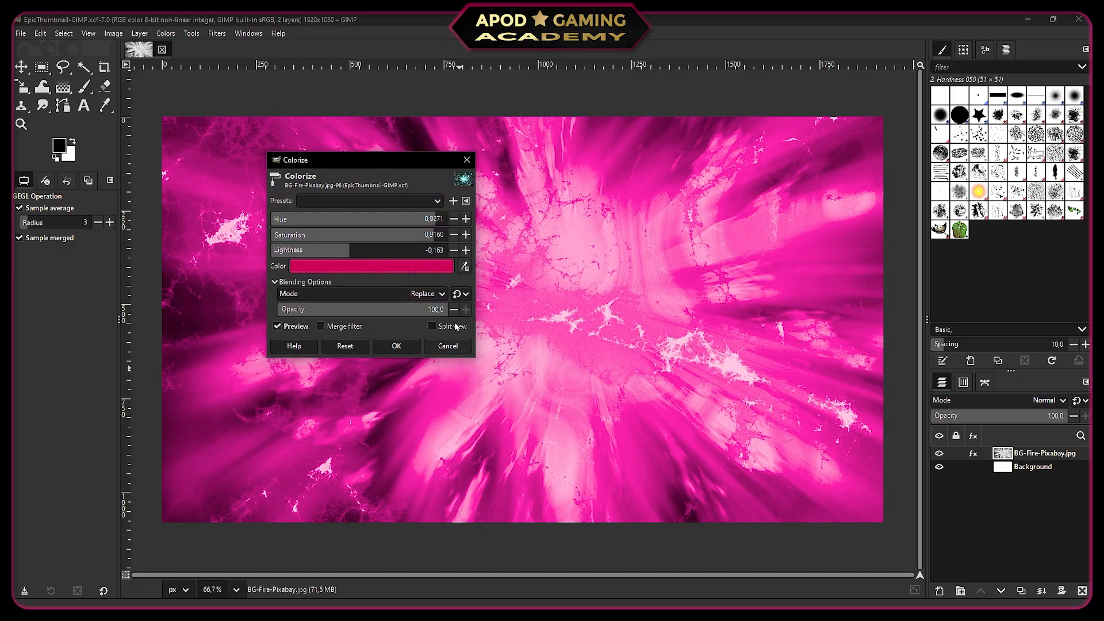
Adjust the Colorize saturation to 0.8704 and lightness to -0.216, and apply the filter
mouse_move(425, 236)
mouse_down()
mouse_move(345, 238)
mouse_move(425, 236)
mouse_up()
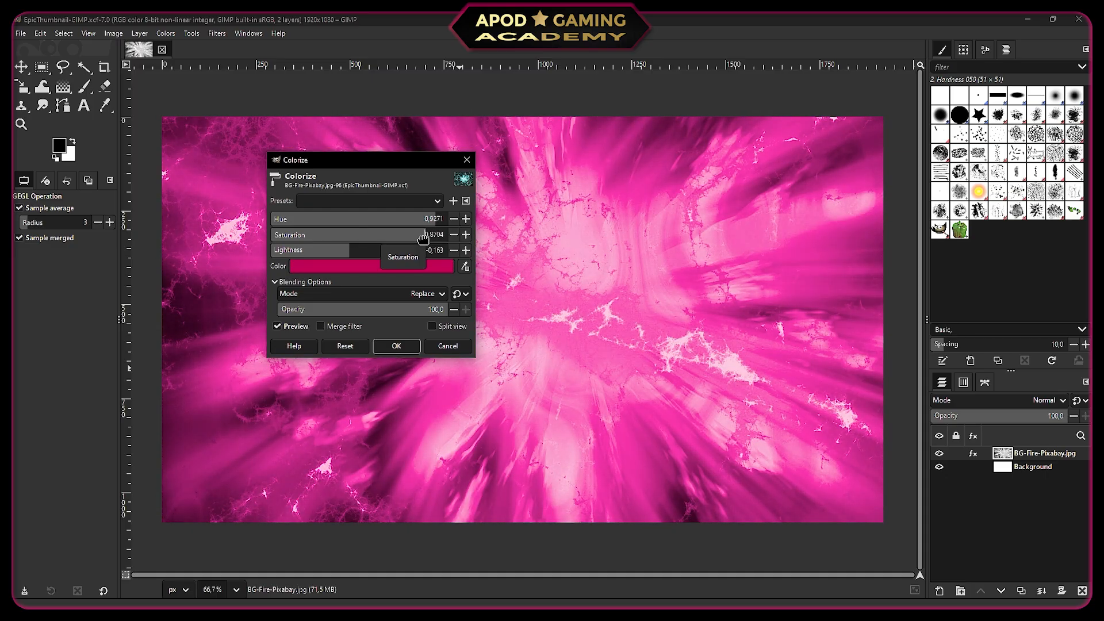
drag(364, 253, 342, 253)
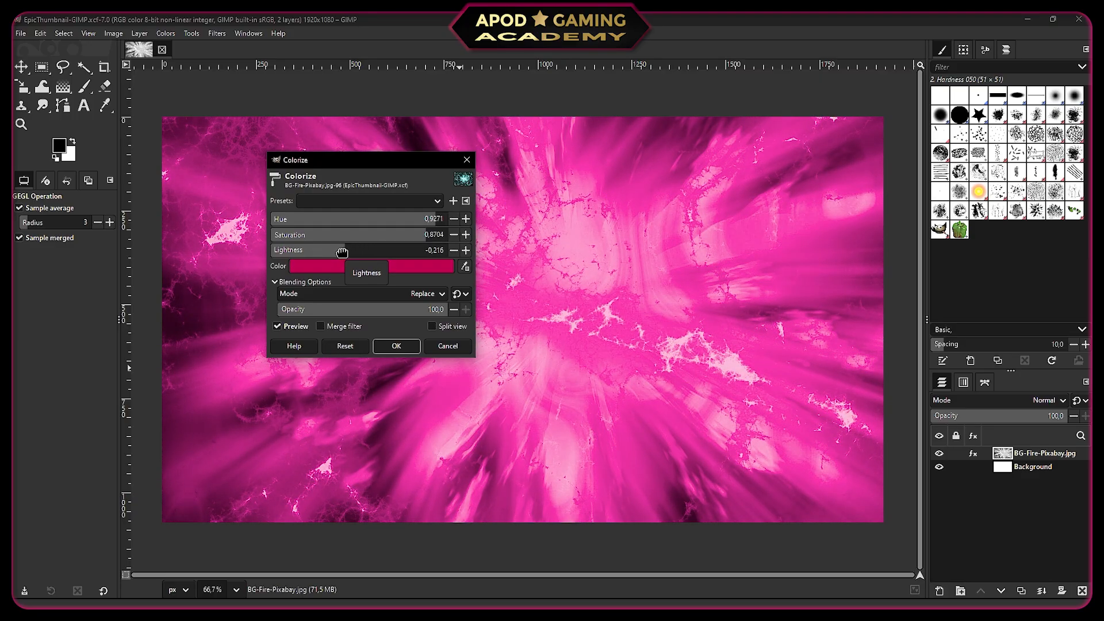
click(396, 346)
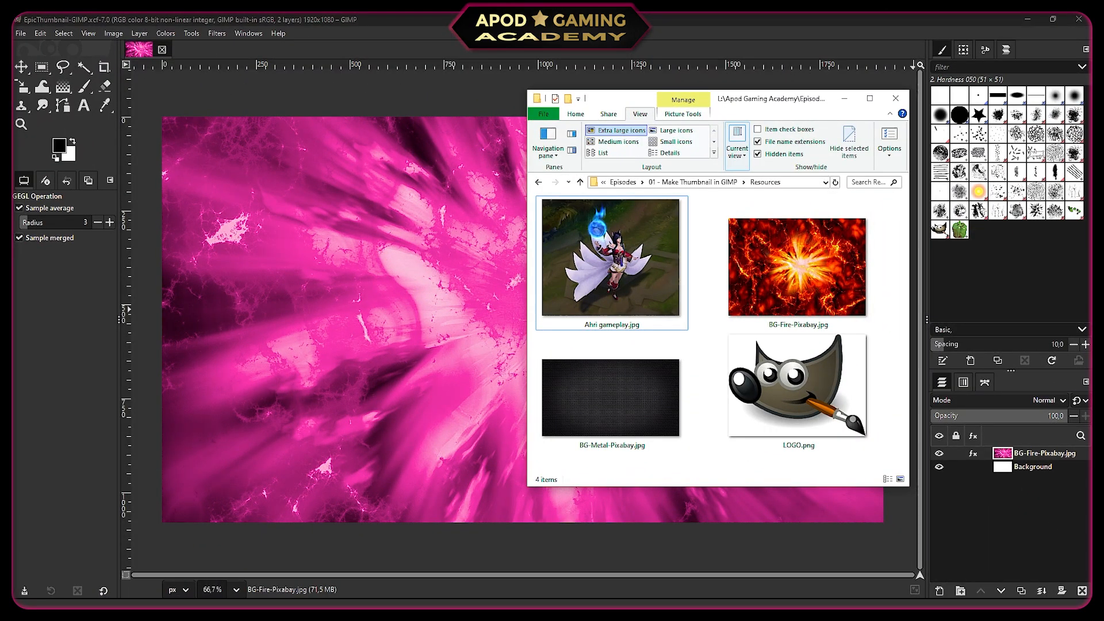
Add Ahri gameplay.jpg from the Resources folder as a layer above the fire background and save the project
click(623, 273)
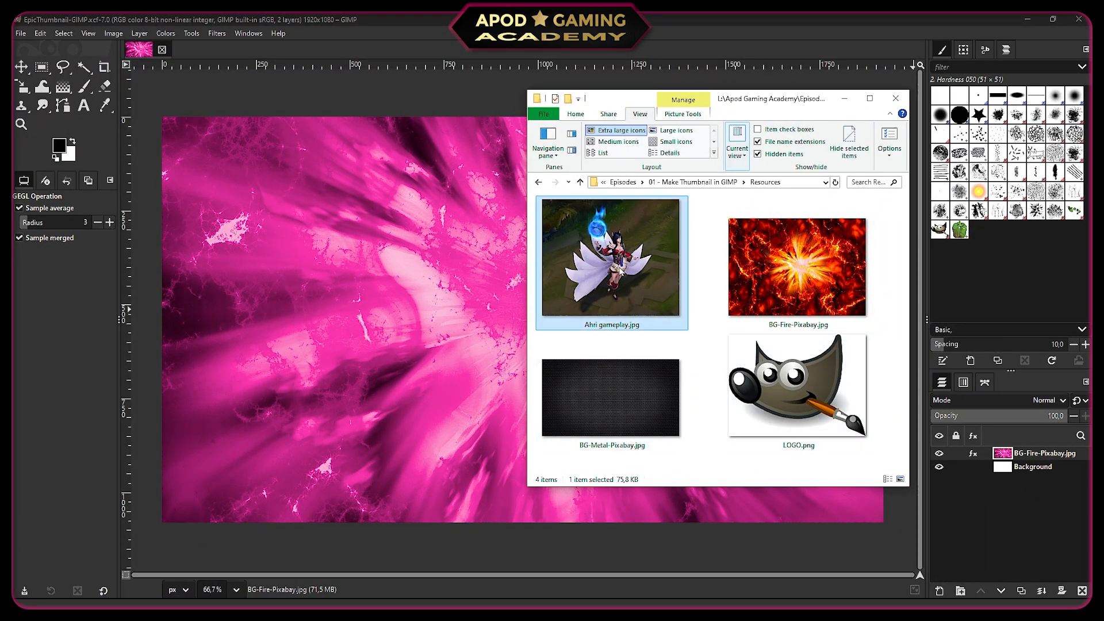
drag(621, 270, 379, 311)
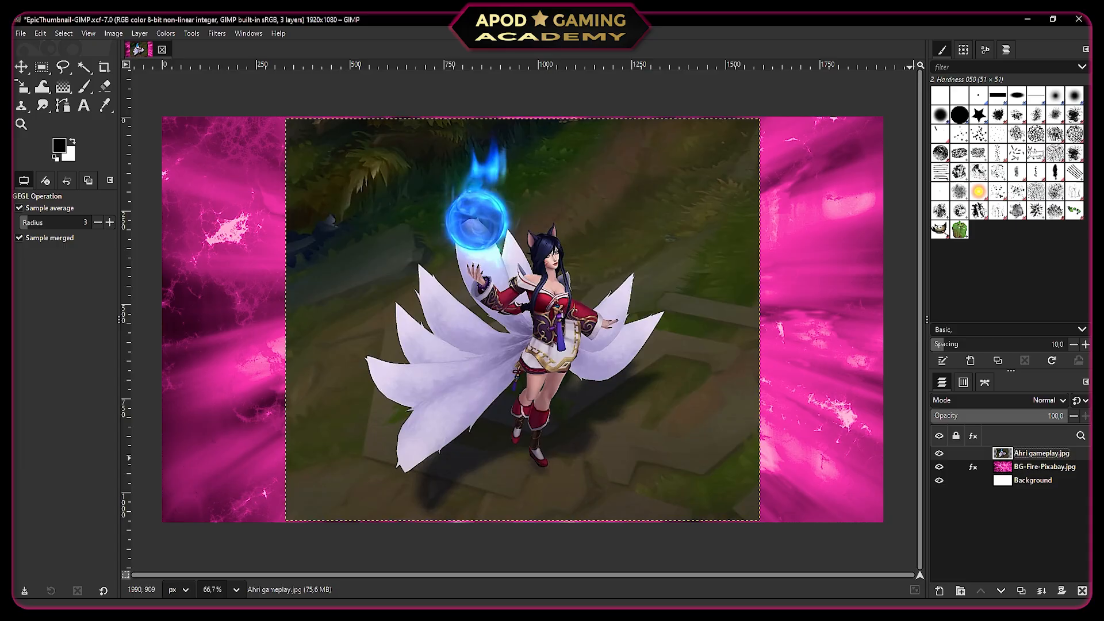
key(ctrl+s)
key(m)
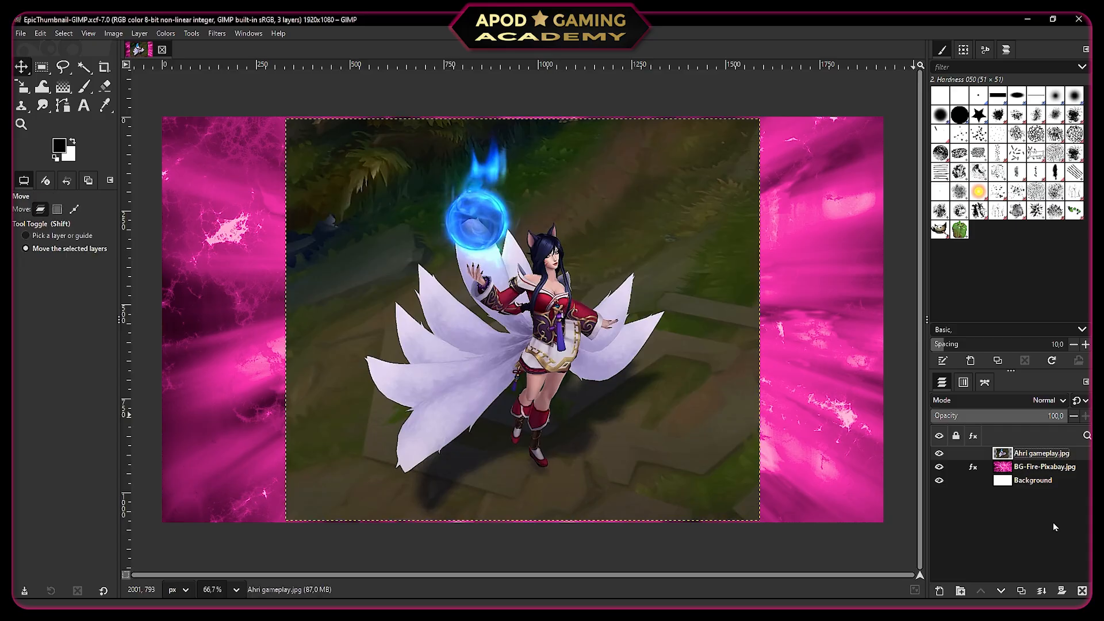
Fuzzy-select the ground around the character on the Ahri gameplay layer, raising the threshold to about 26.5
click(84, 68)
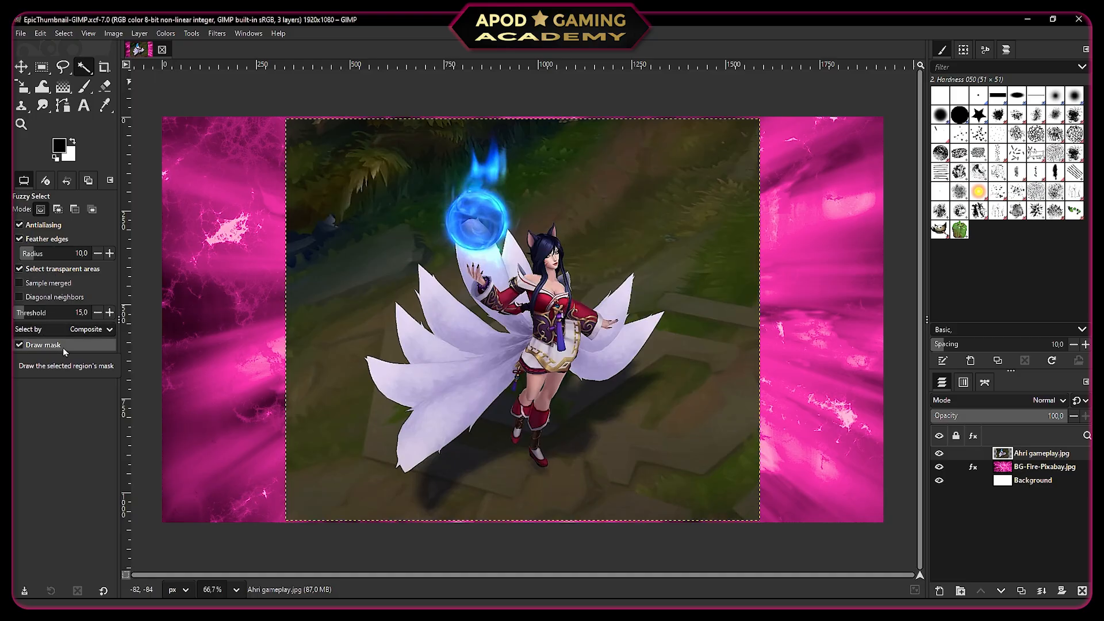
click(634, 452)
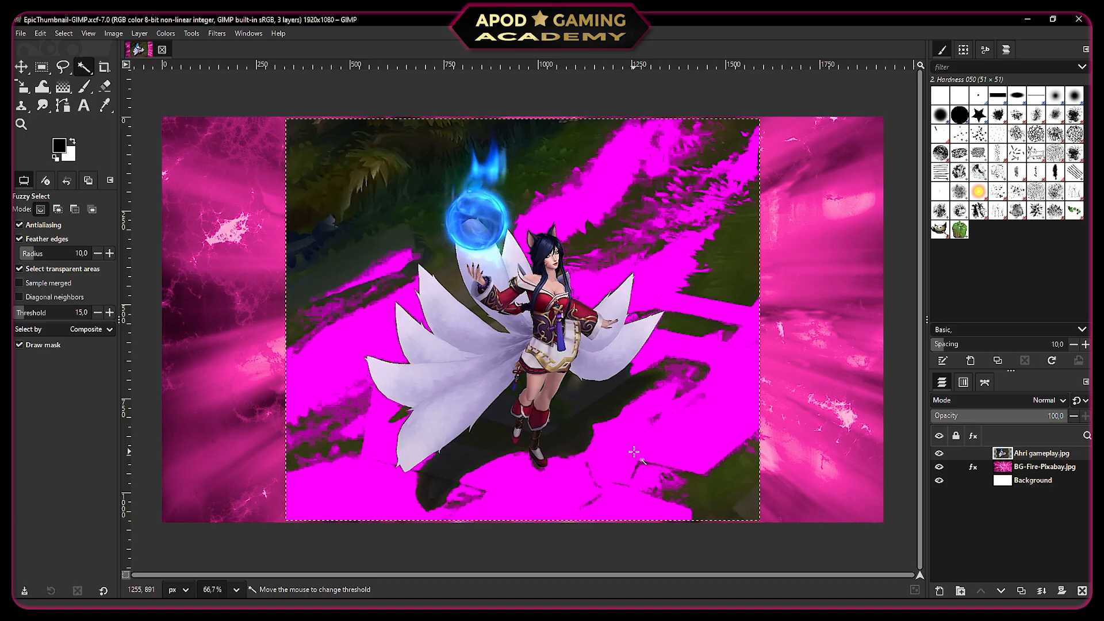
drag(634, 452, 651, 451)
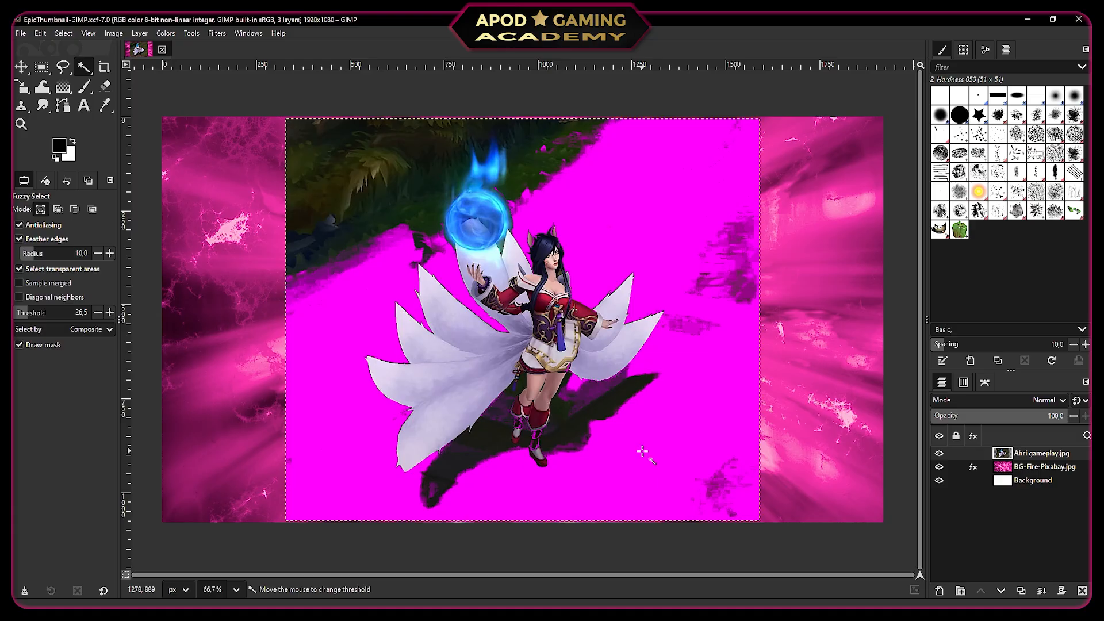
drag(643, 451, 641, 451)
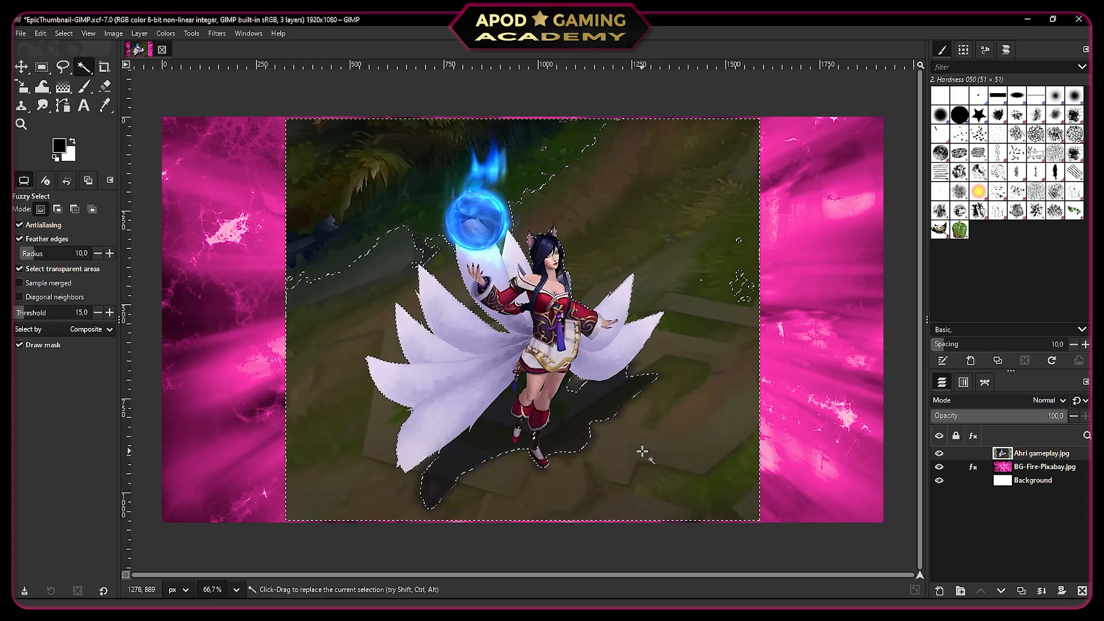
Add the character's shadow, the leftover ground patches and the dark foliage around the blue orb to the selection
key(shift)
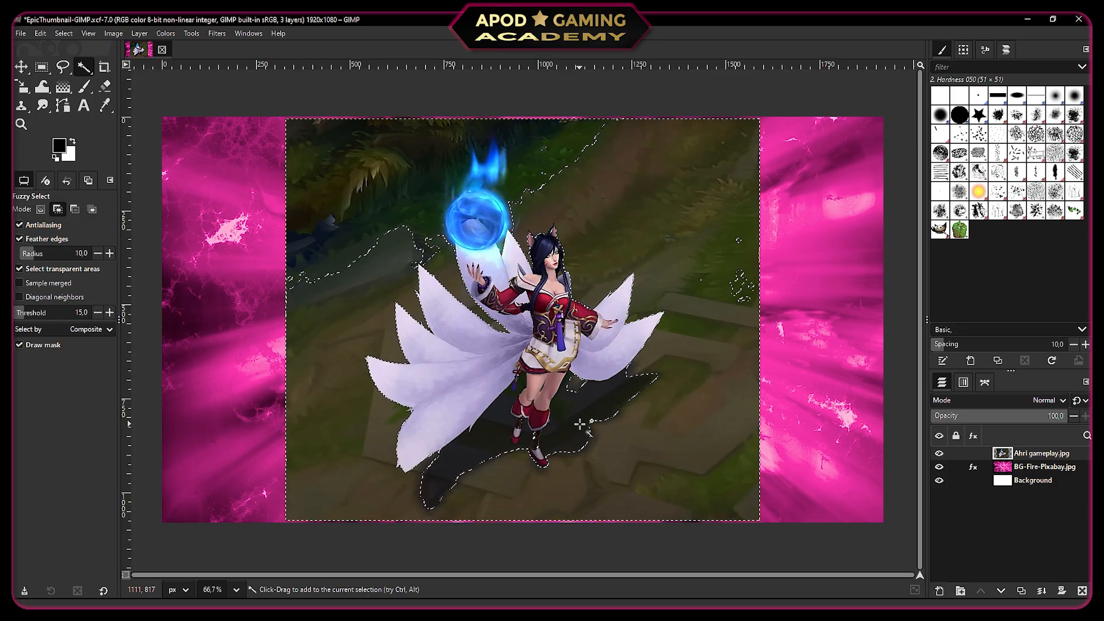
drag(580, 424, 582, 423)
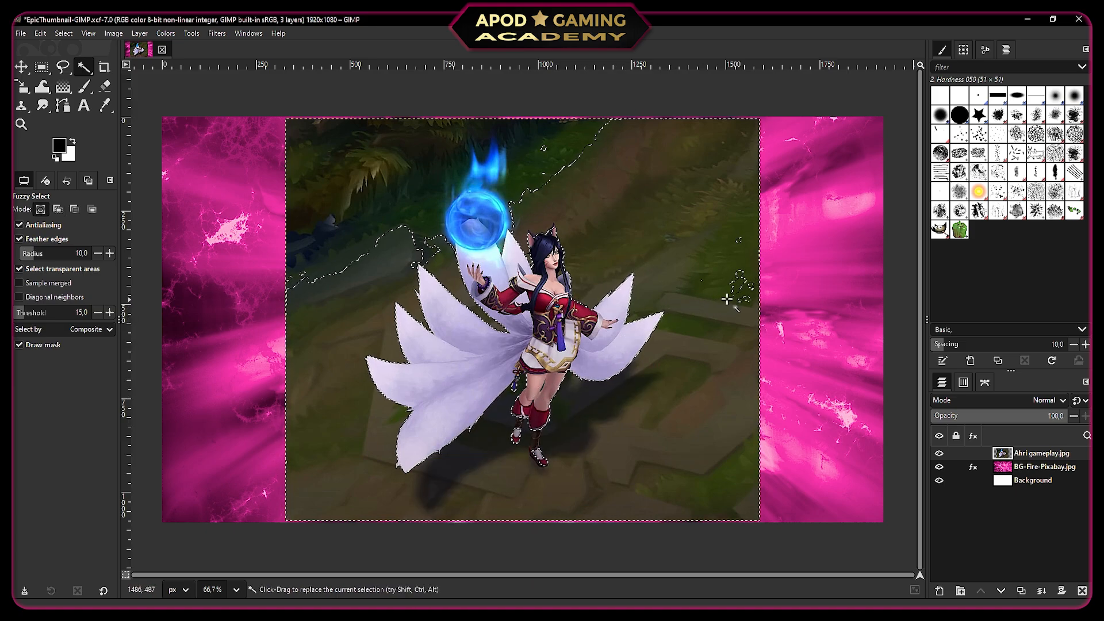
drag(738, 288, 740, 288)
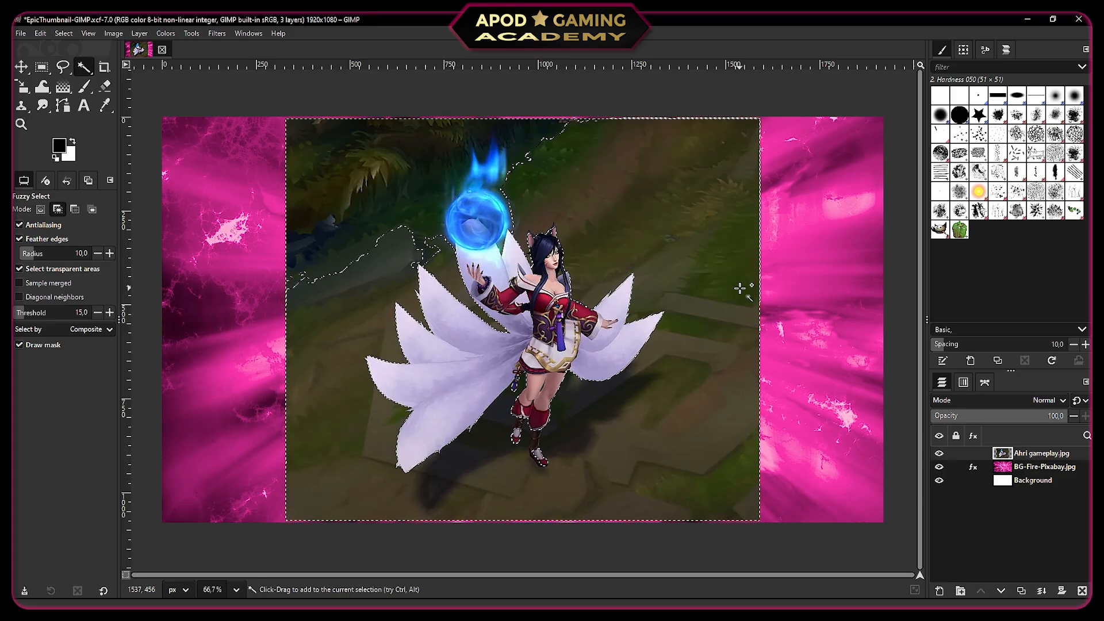
drag(425, 251, 429, 253)
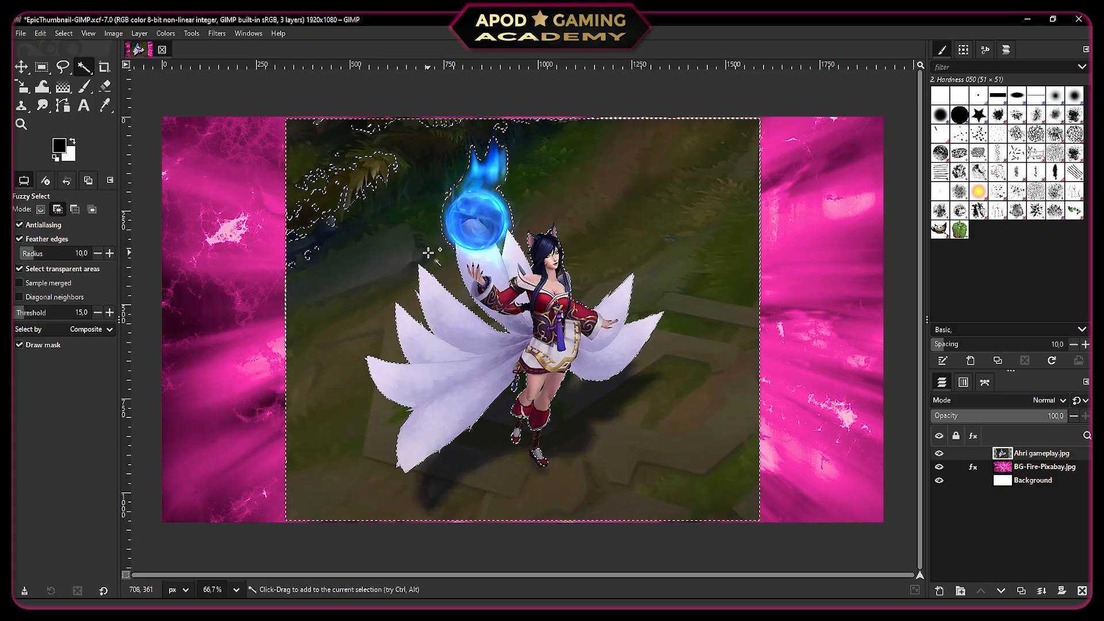
drag(341, 195, 334, 222)
shift+click(308, 256)
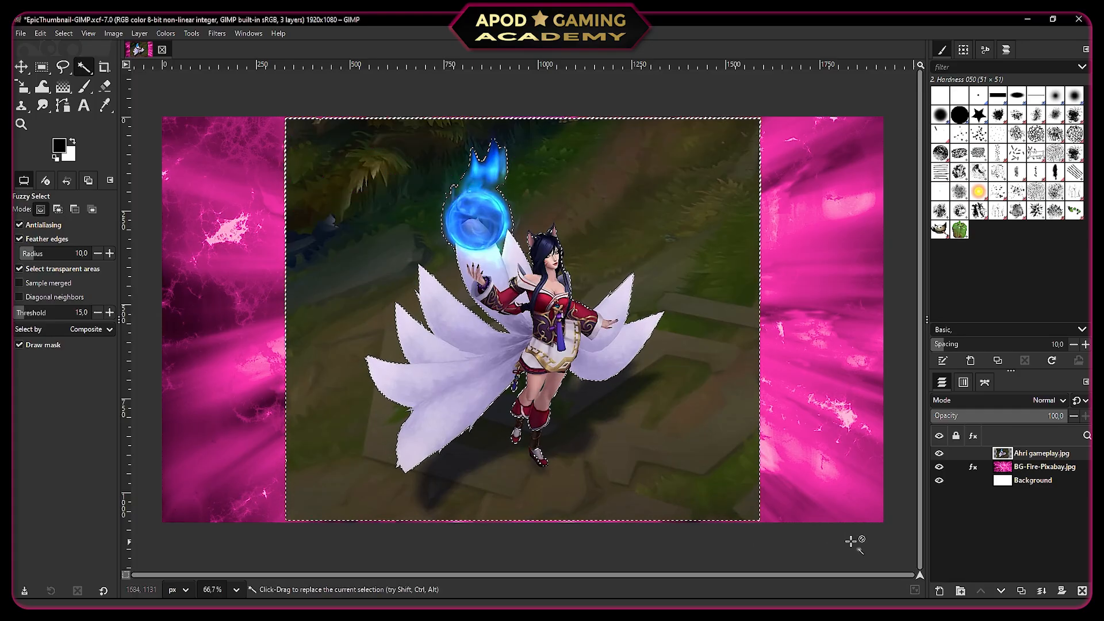
Add a layer mask to the Ahri gameplay layer, initialized from the selection and inverted
right_click(1031, 456)
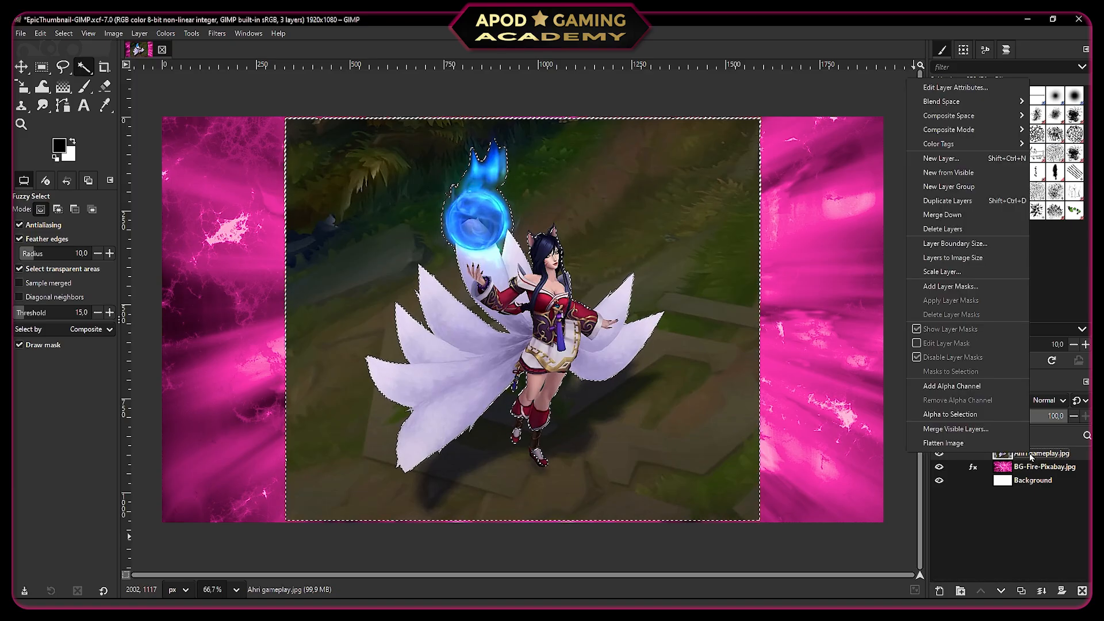
click(973, 288)
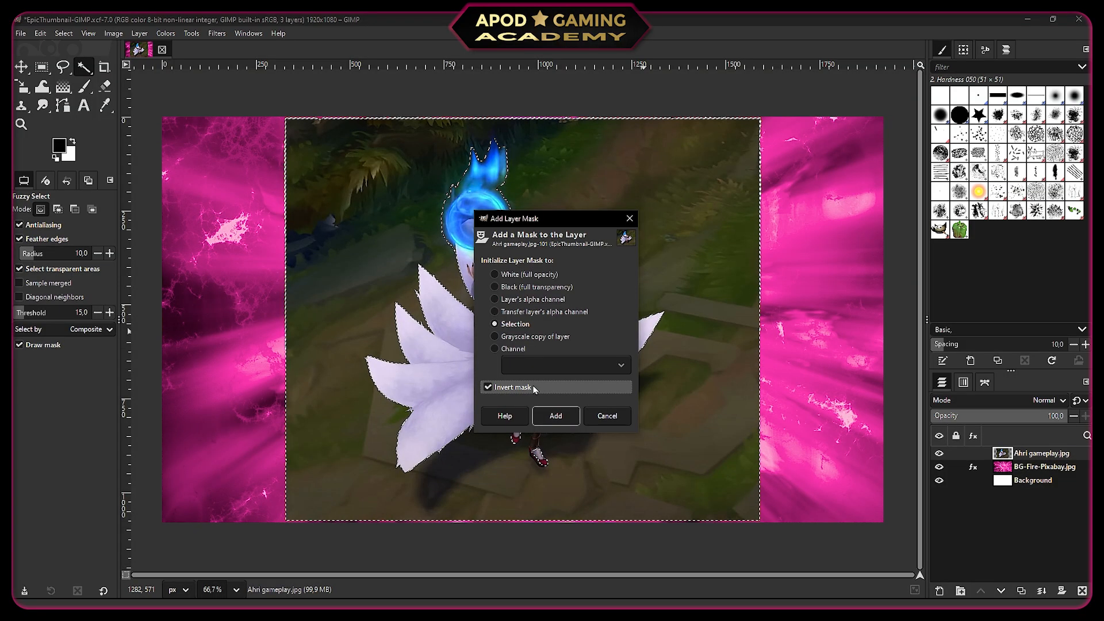
click(555, 415)
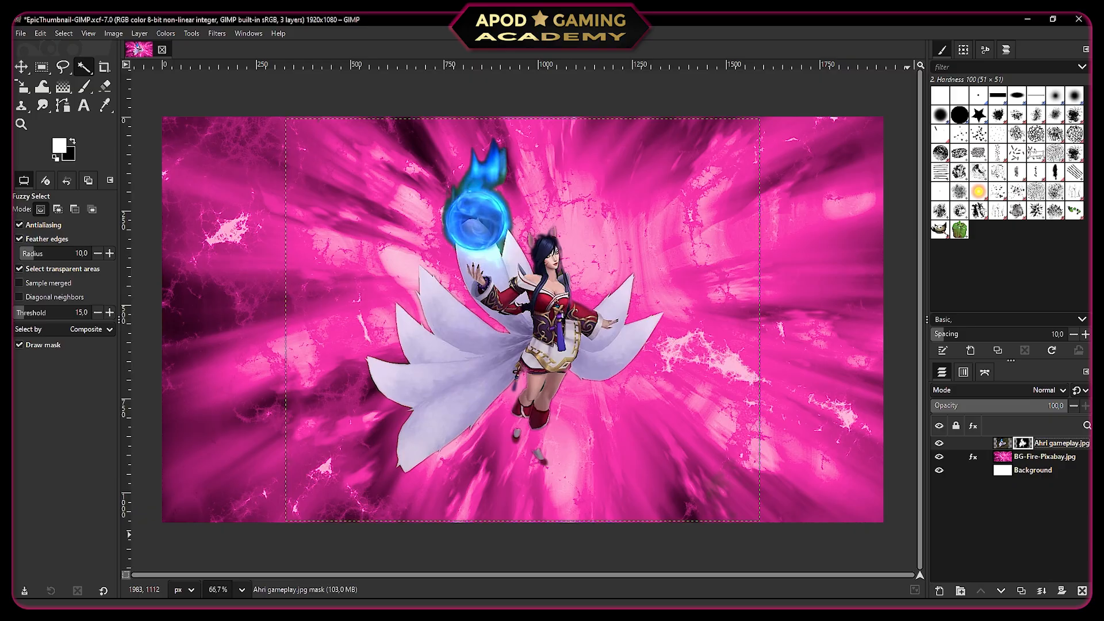
Restore the character's missing boots by painting white on the Ahri gameplay mask with a size 15, hardness 90 brush
click(1003, 444)
click(1025, 446)
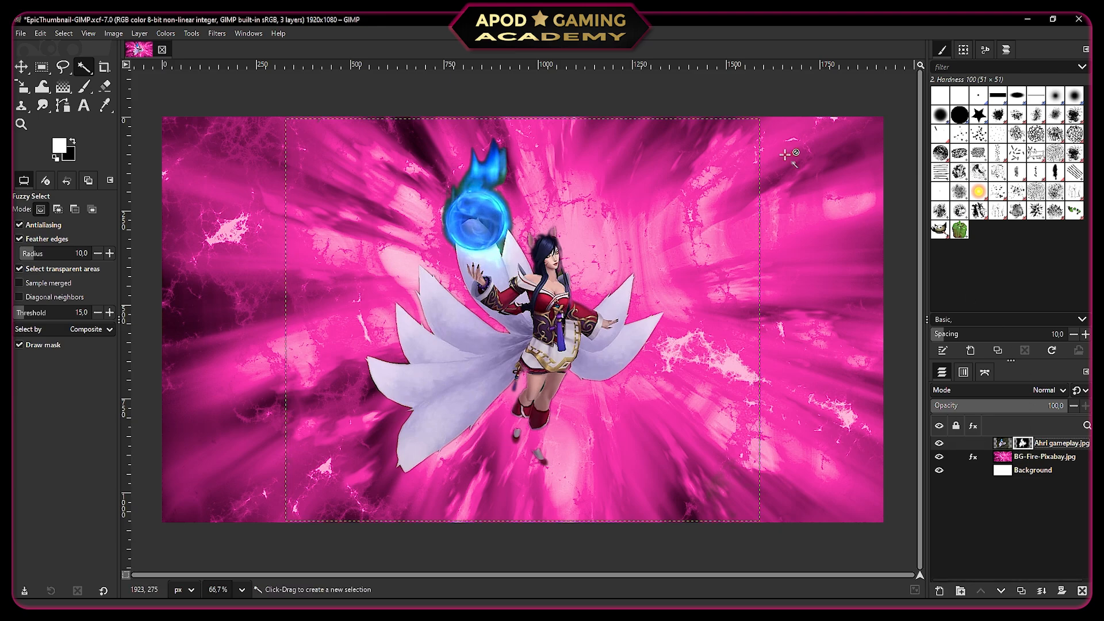
click(84, 86)
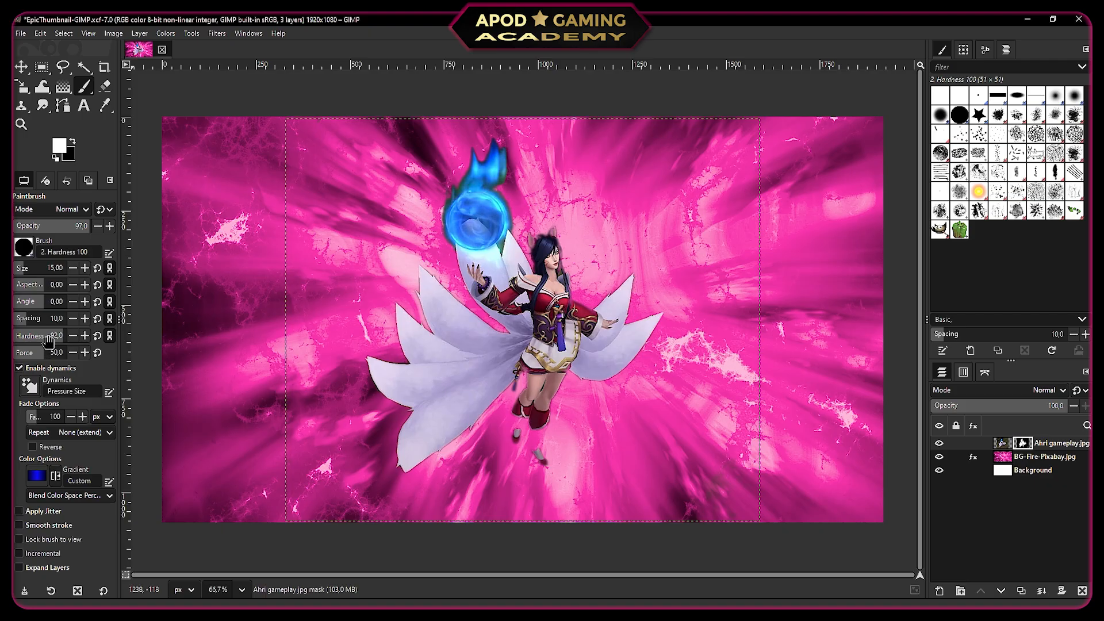
scroll(48, 338, up, 1)
mouse_move(61, 339)
mouse_down()
mouse_move(44, 336)
mouse_move(57, 338)
mouse_up()
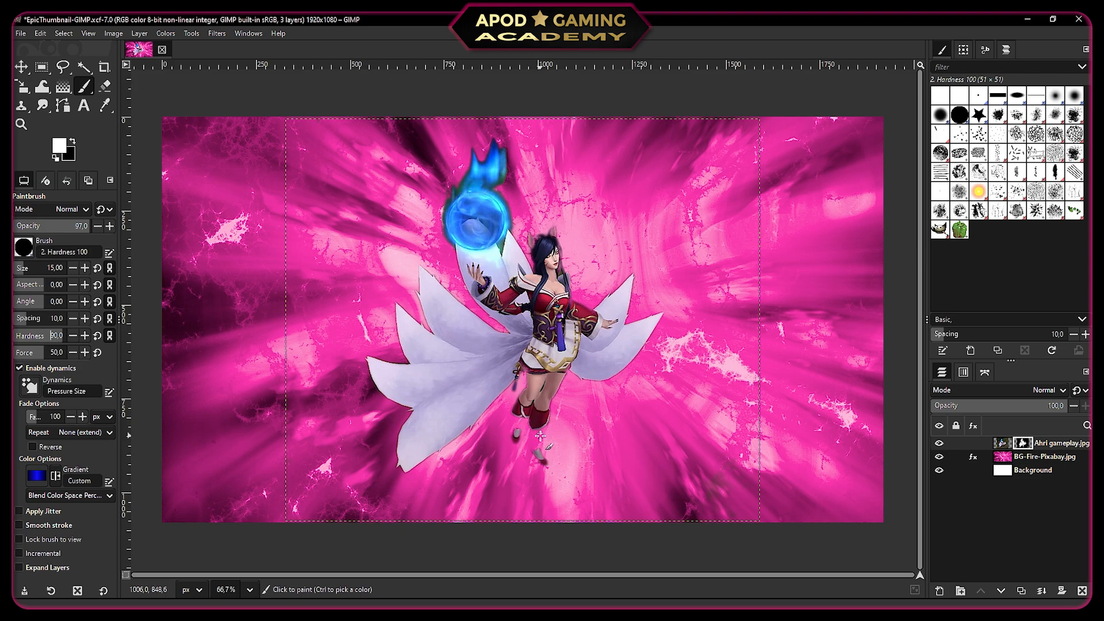
scroll(540, 435, up, 1)
scroll(540, 436, up, 8)
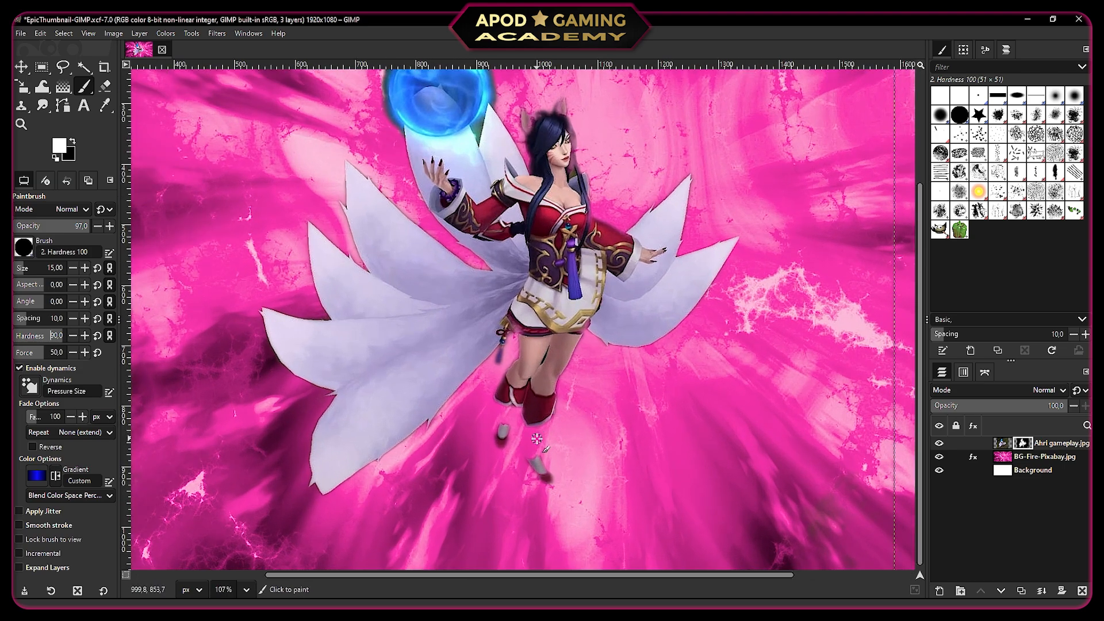
scroll(538, 484, up, 4)
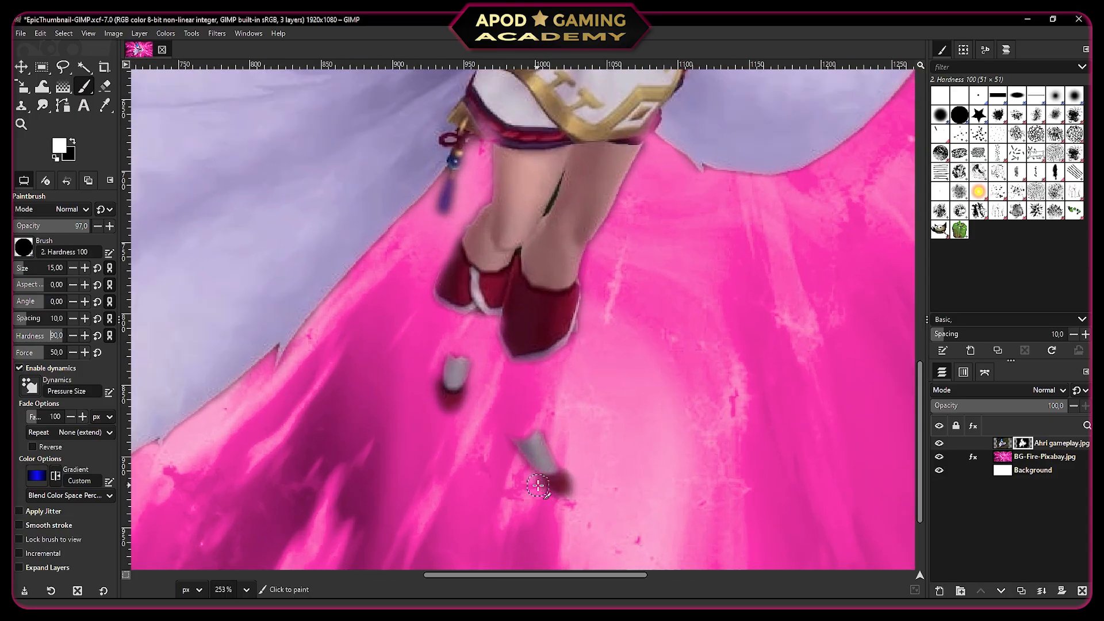
mouse_move(528, 435)
mouse_down()
mouse_move(518, 363)
mouse_move(522, 429)
mouse_move(531, 361)
mouse_move(534, 438)
mouse_move(547, 349)
mouse_move(545, 412)
mouse_move(514, 362)
mouse_move(518, 379)
mouse_move(461, 359)
mouse_move(446, 370)
mouse_move(474, 329)
mouse_move(526, 473)
mouse_move(555, 499)
mouse_move(537, 389)
mouse_up()
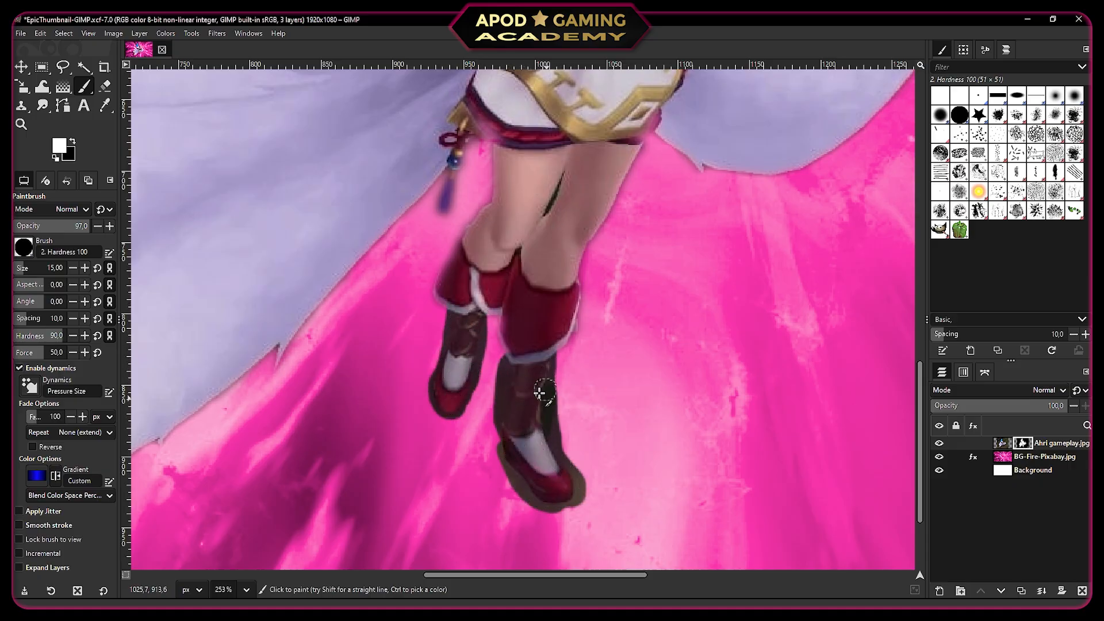
Remove the ground fringe around the front boot by painting black on the mask with a size 7 brush
scroll(567, 468, up, 3)
scroll(566, 469, up, 2)
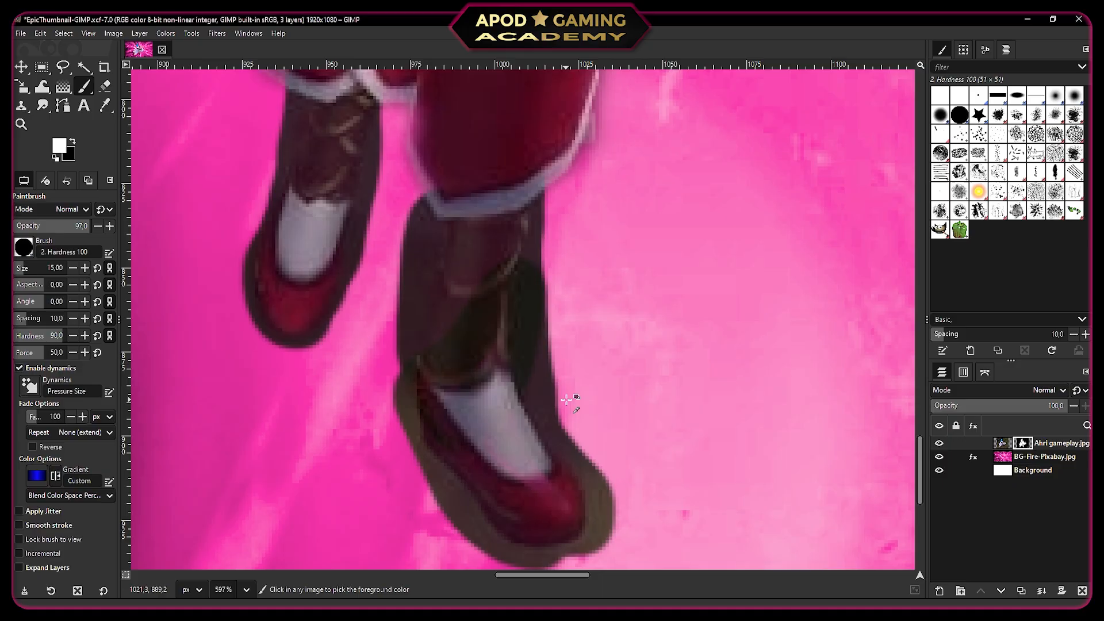
key(bracketleft)
key(bracketleft)
key(bracketleft)
key(bracketleft)
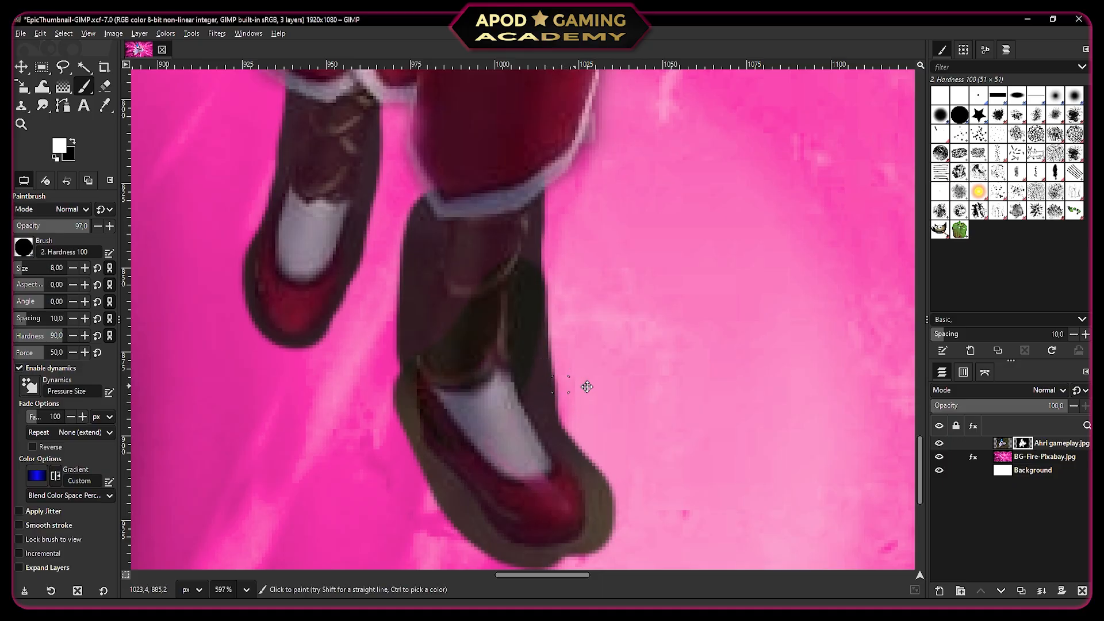
key(bracketleft)
key(bracketleft)
key(bracketleft)
key(bracketleft)
key(x)
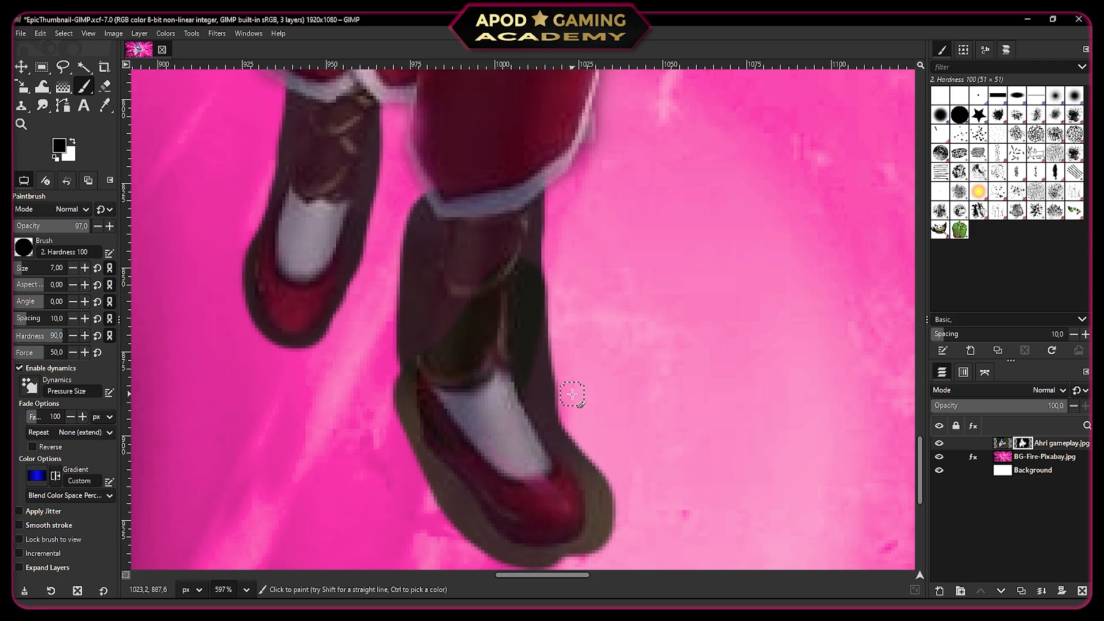
key(x)
key(x)
mouse_move(547, 222)
mouse_down()
mouse_move(527, 368)
mouse_move(596, 497)
mouse_move(517, 560)
mouse_move(403, 391)
mouse_move(429, 227)
mouse_move(551, 393)
mouse_move(461, 532)
mouse_move(556, 562)
mouse_move(484, 539)
mouse_up()
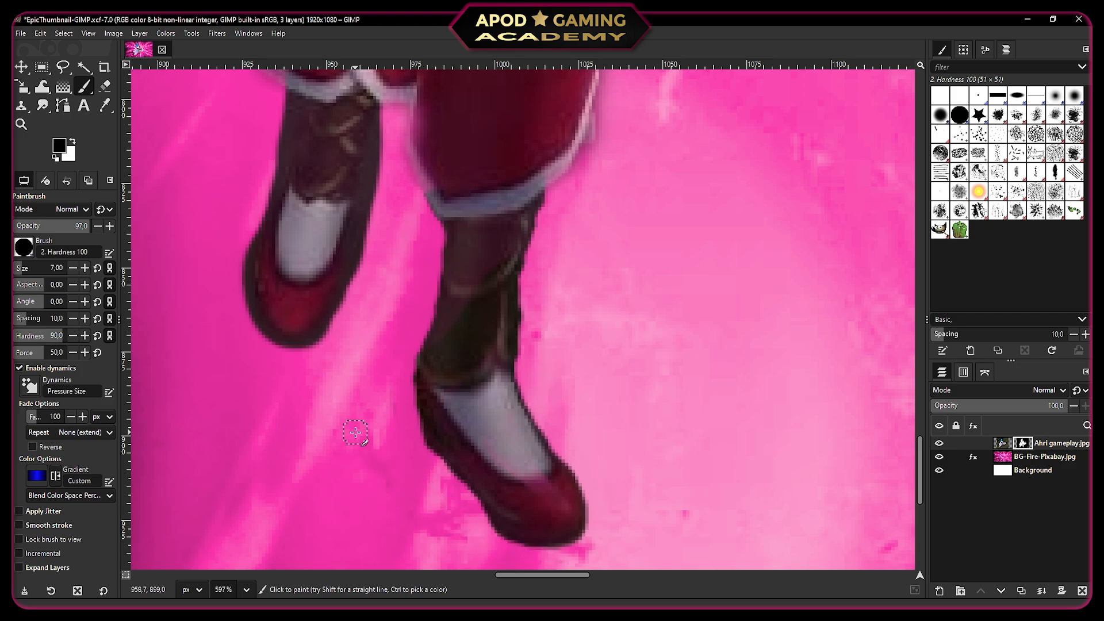
Restore the front boot's red cuff edge in white on the mask and paint away the fringe along the rear boot in black
drag(415, 151, 428, 246)
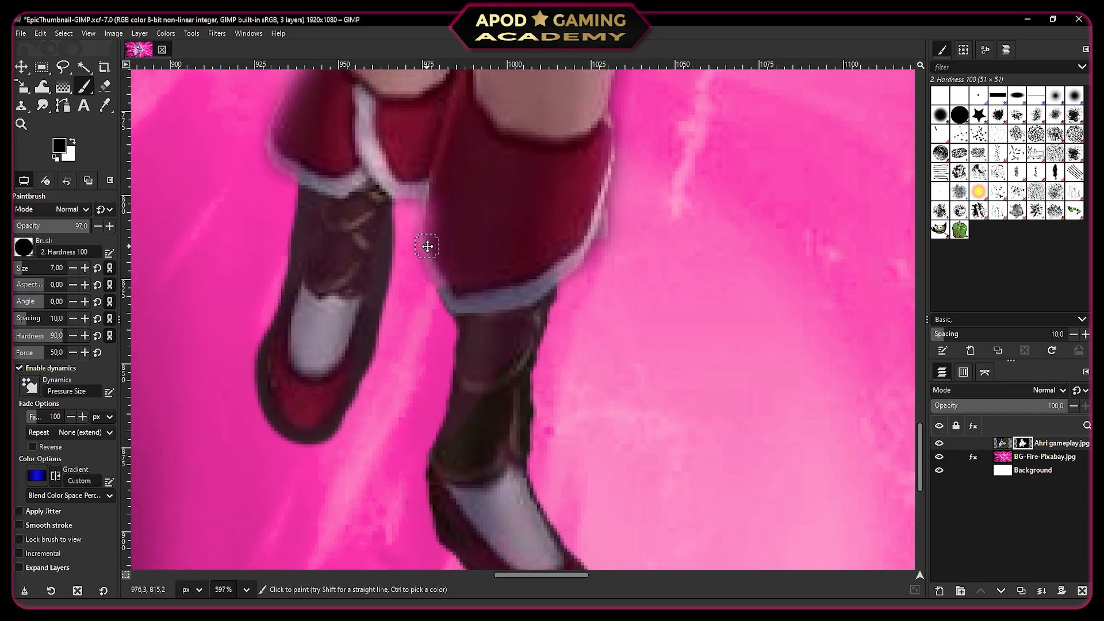
key(x)
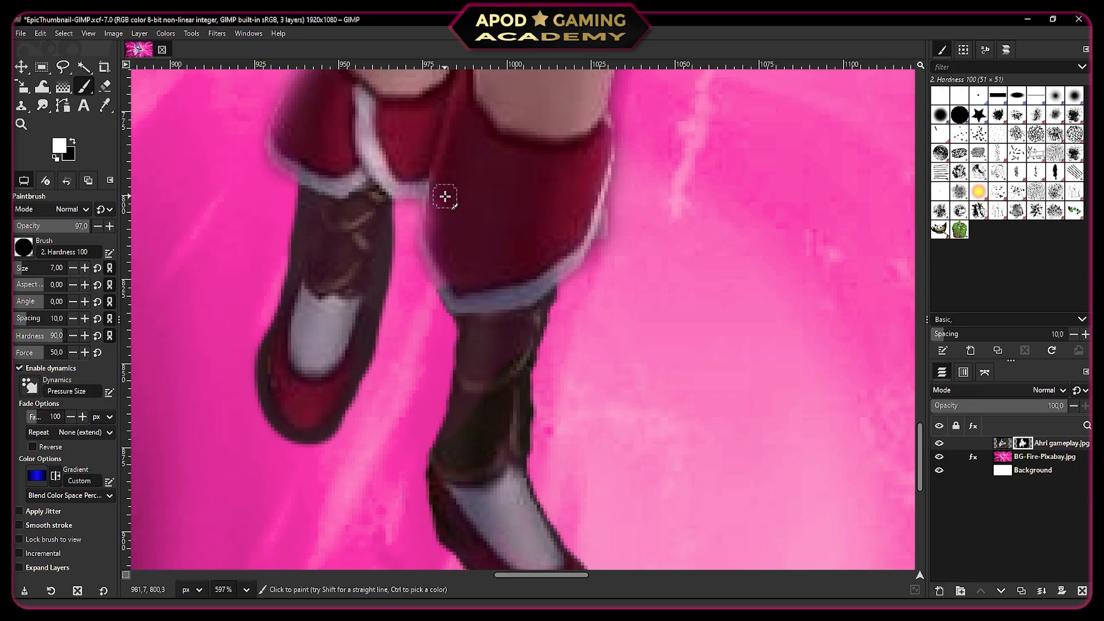
mouse_move(438, 207)
mouse_down()
mouse_move(429, 239)
mouse_move(448, 289)
mouse_up()
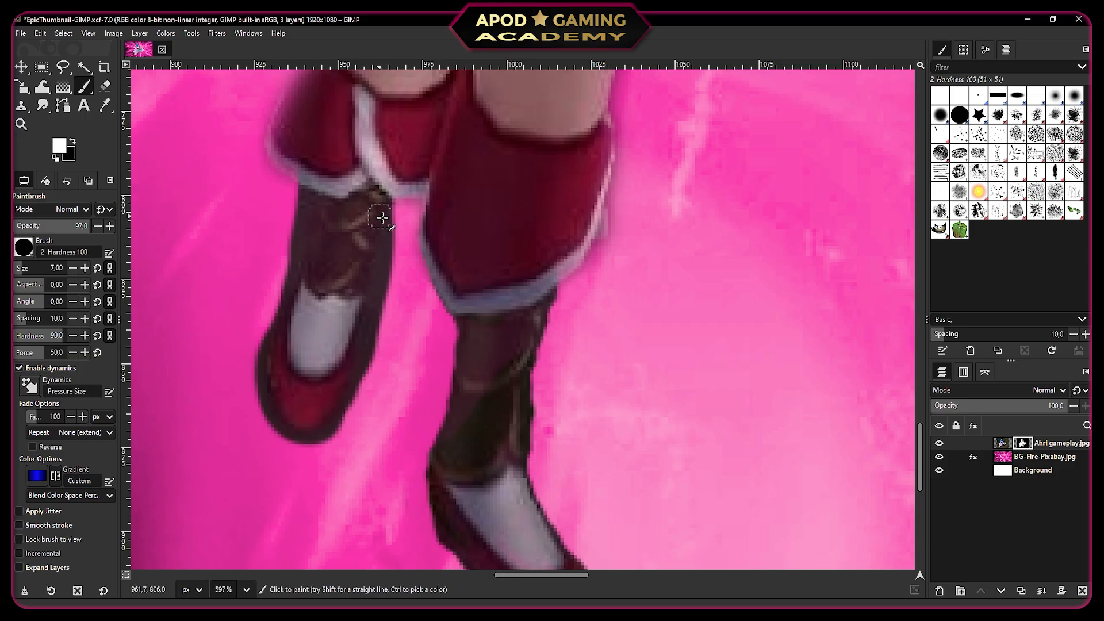
key(x)
drag(393, 219, 370, 345)
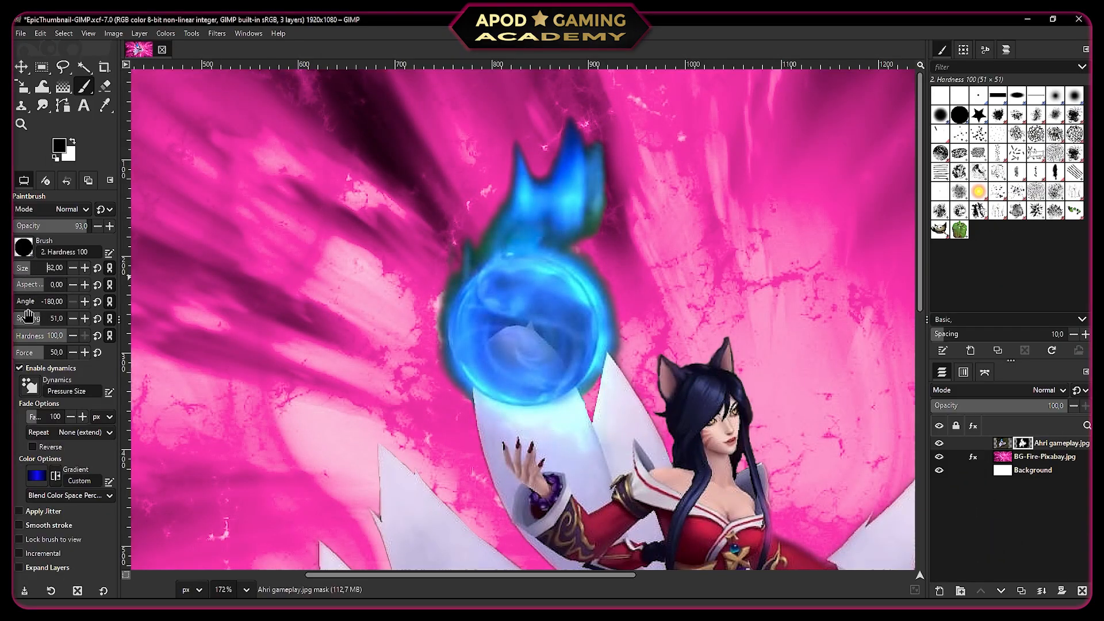
Set brush spacing to 1 and hardness to 59, shrink the brush, and mask out the dark green fringe around the blue orb's flame
drag(27, 322, 15, 322)
drag(63, 343, 45, 345)
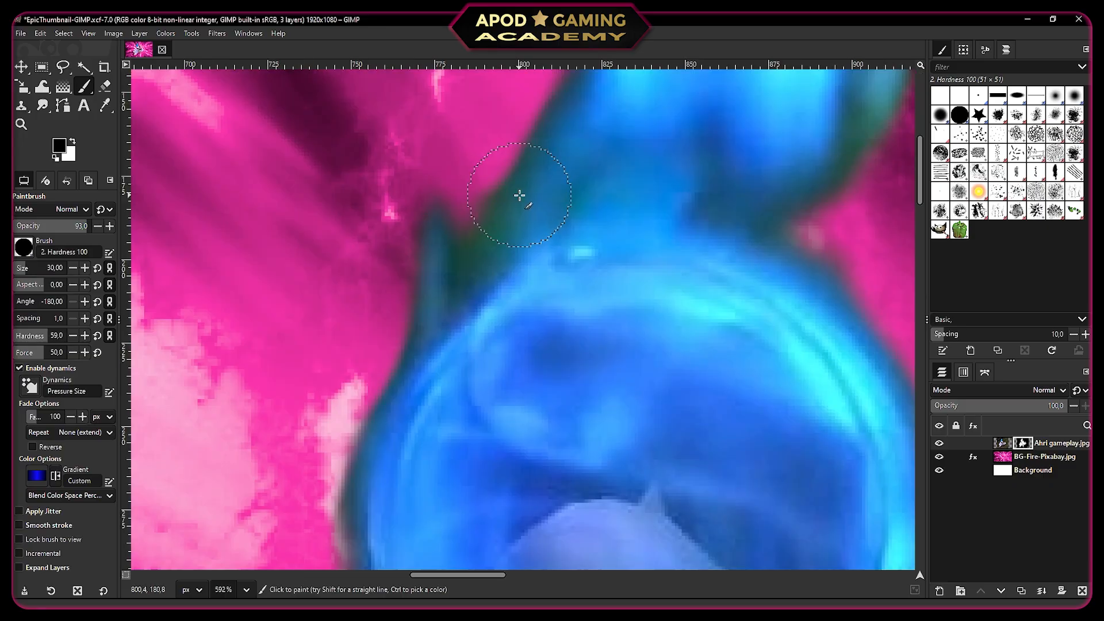
key(bracketleft)
key(bracketleft)
key(bracketleft)
key(bracketleft)
key(bracketleft)
key(bracketleft)
key(bracketleft)
key(bracketleft)
key(bracketleft)
key(bracketleft)
key(bracketleft)
key(bracketleft)
key(bracketleft)
key(bracketleft)
key(bracketleft)
key(bracketleft)
key(bracketleft)
key(bracketleft)
key(bracketleft)
mouse_move(493, 163)
mouse_down()
mouse_move(475, 263)
mouse_move(501, 161)
mouse_move(479, 213)
mouse_up()
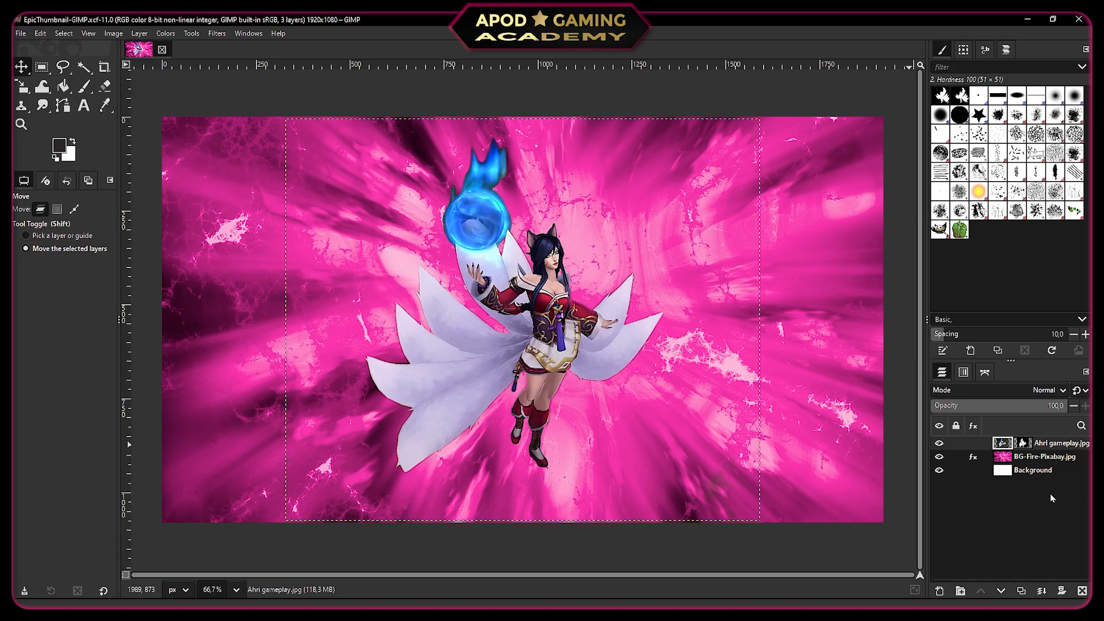
Create a transparent 1920 × 1080 layer named Check Transparency directly above BG-Fire-Pixabay.jpg
click(1024, 475)
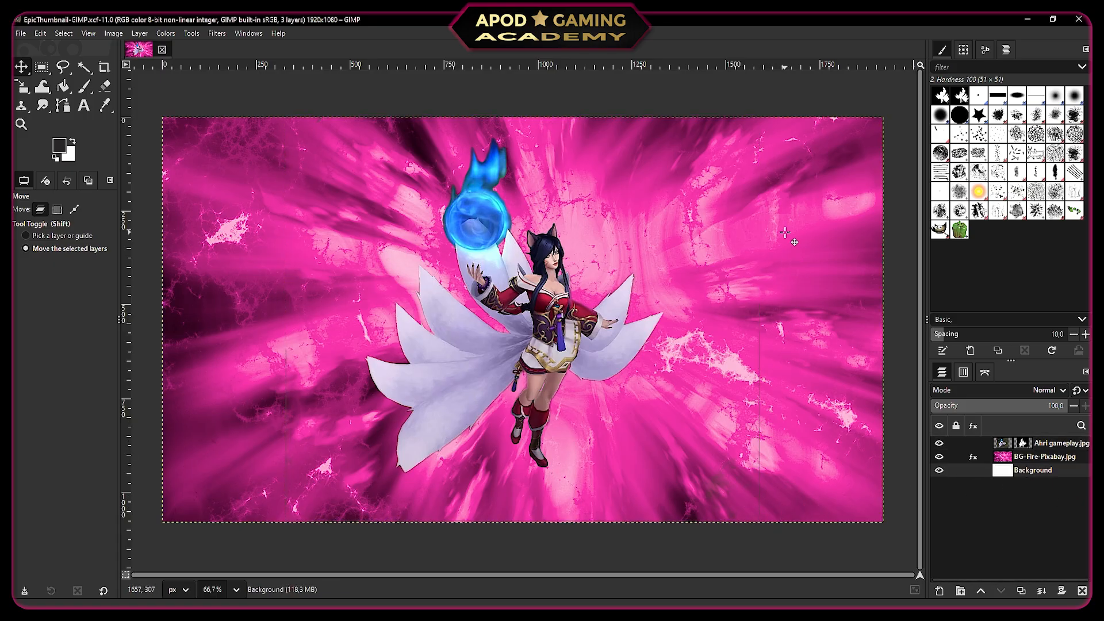
click(1043, 463)
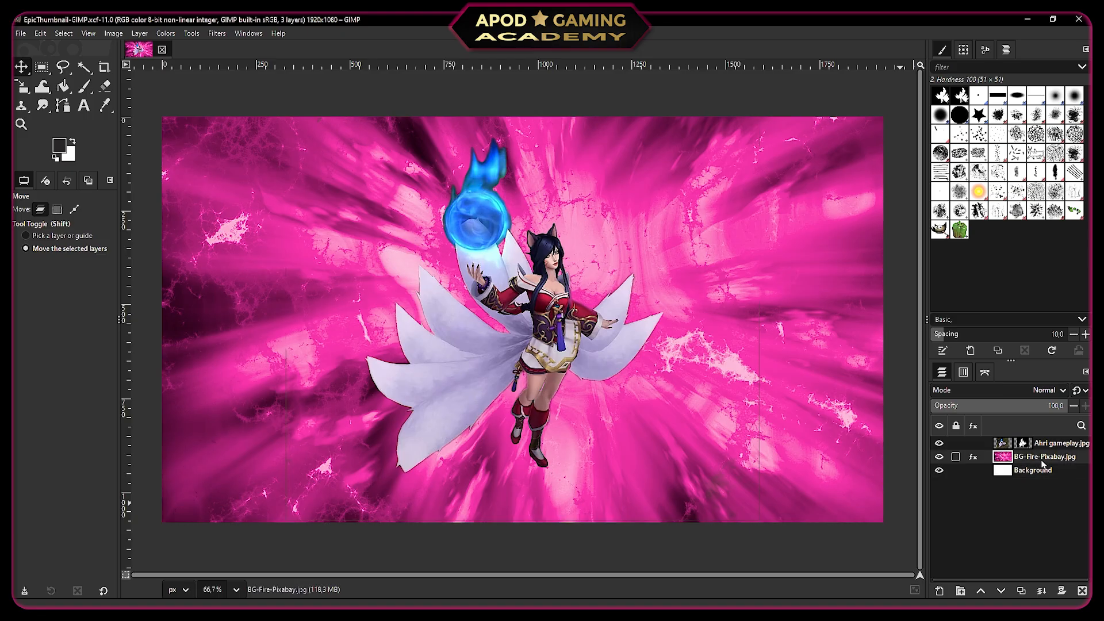
click(941, 590)
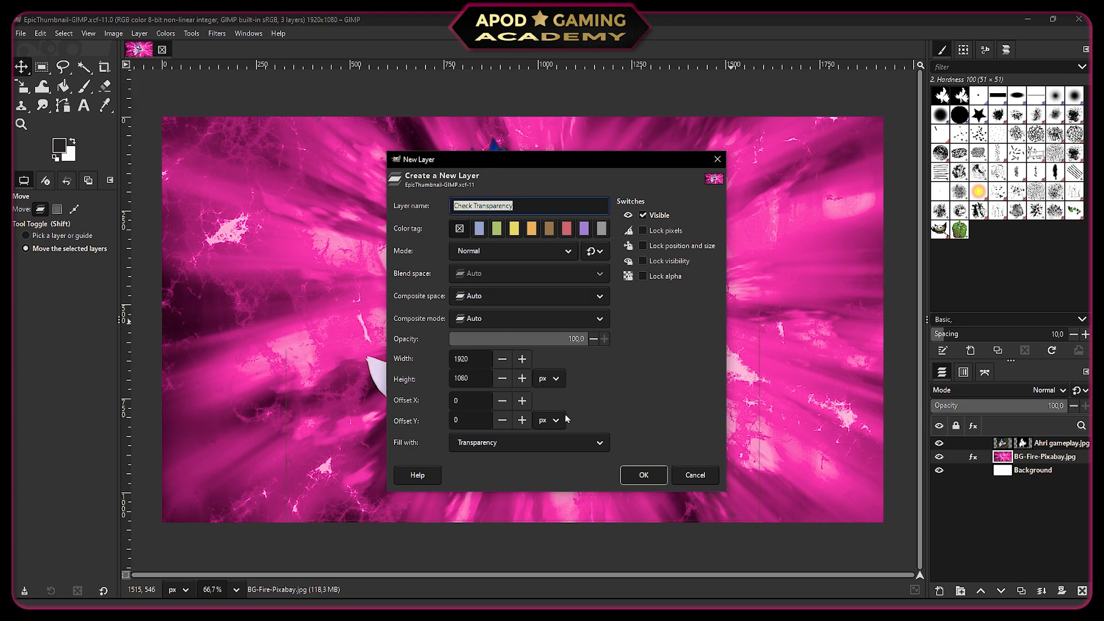
click(625, 473)
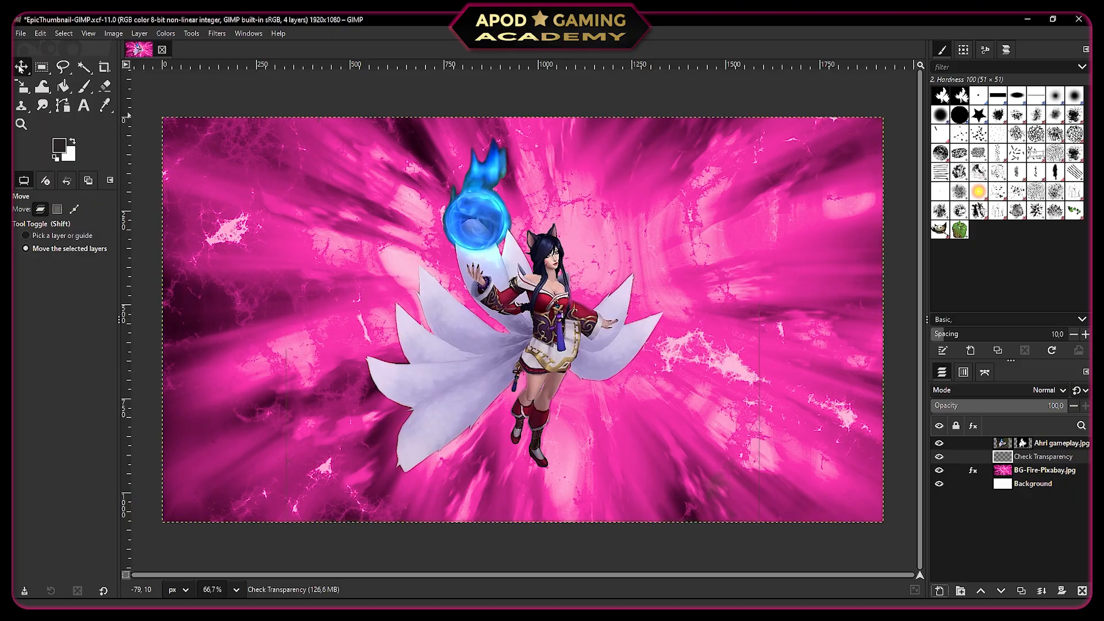
Set the foreground colour to dark grey 343030 and bucket-fill the Check Transparency layer with it
click(61, 88)
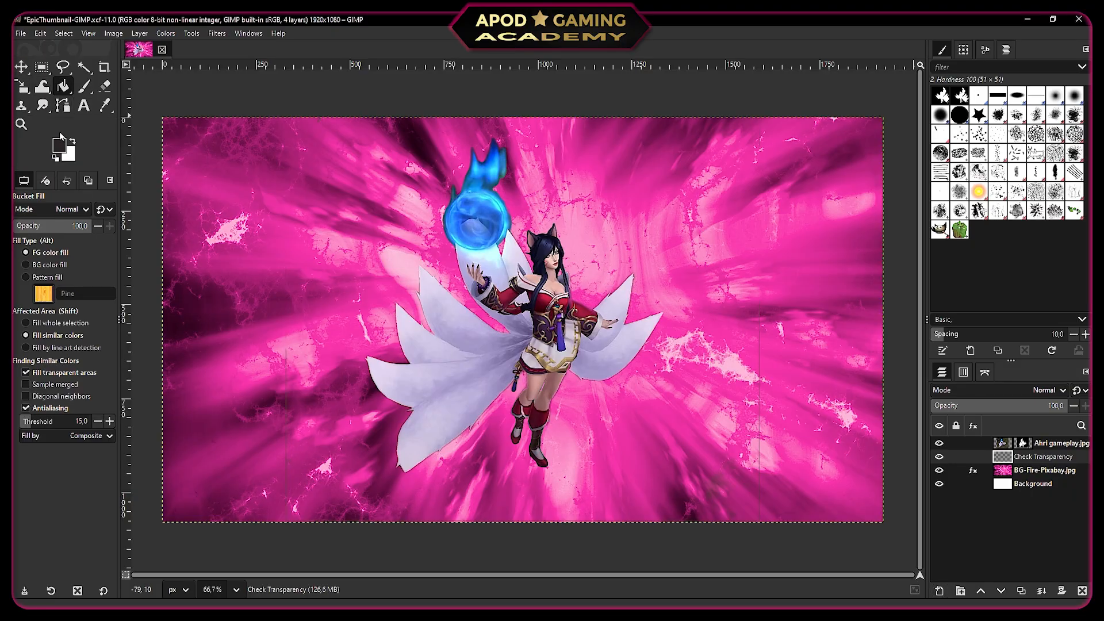
click(60, 147)
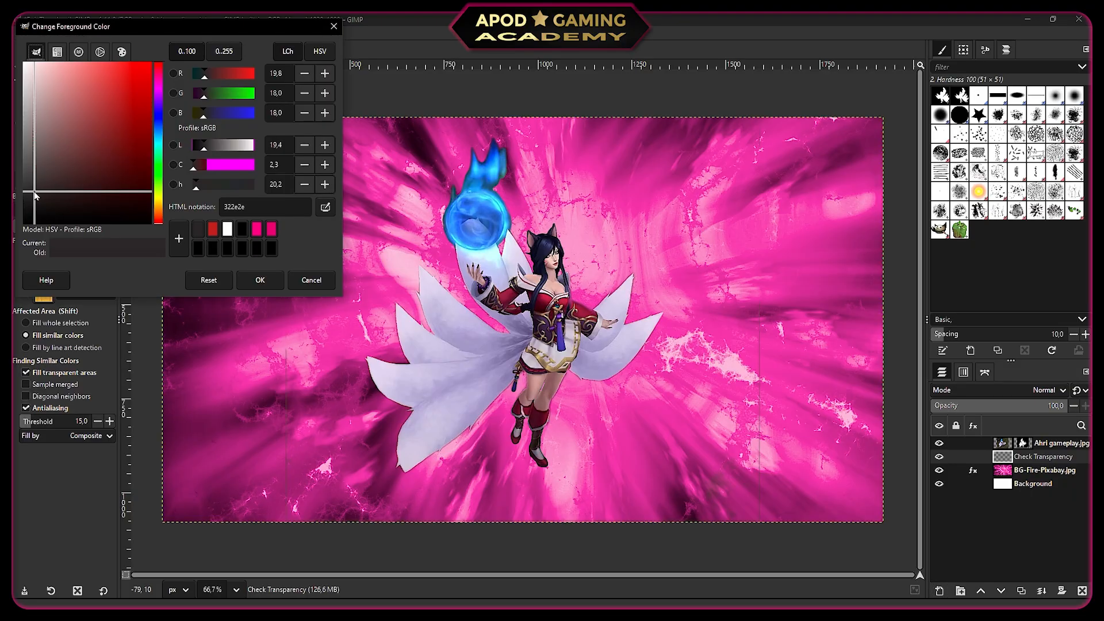
click(34, 192)
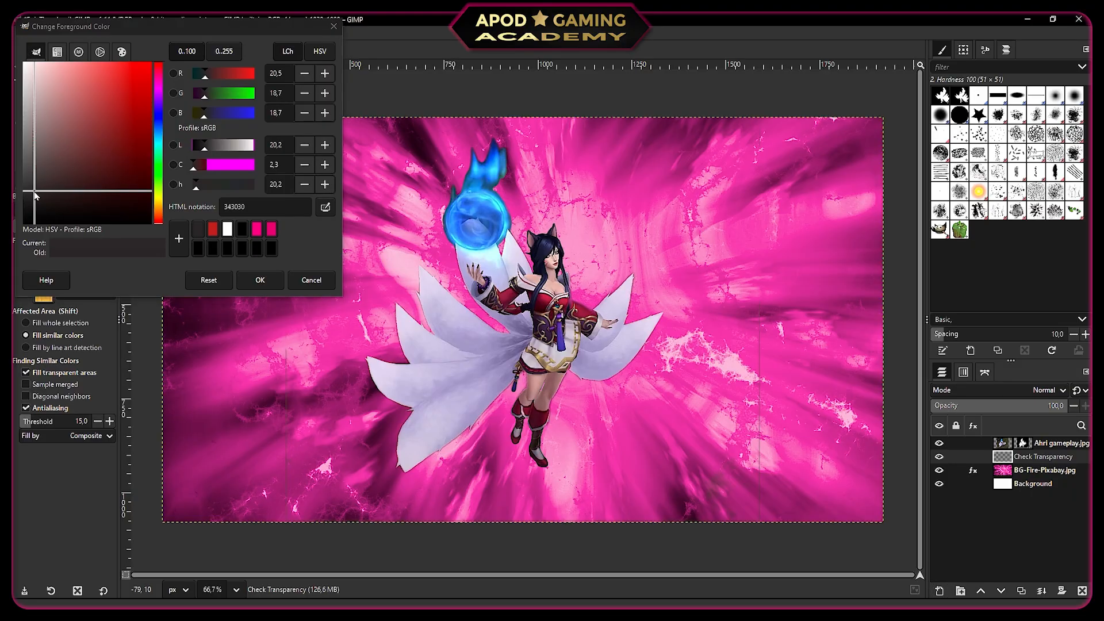
click(265, 285)
click(267, 287)
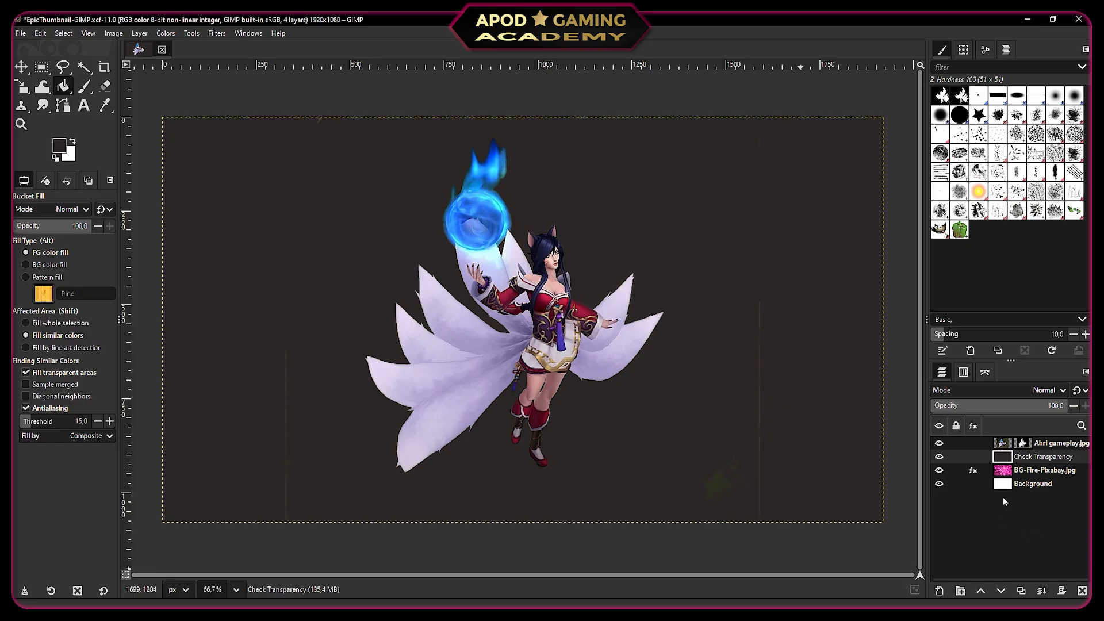
Paint black on the Ahri gameplay mask over the leftover green patch and faint vertical edge lines with a hardness 100 brush
click(1024, 443)
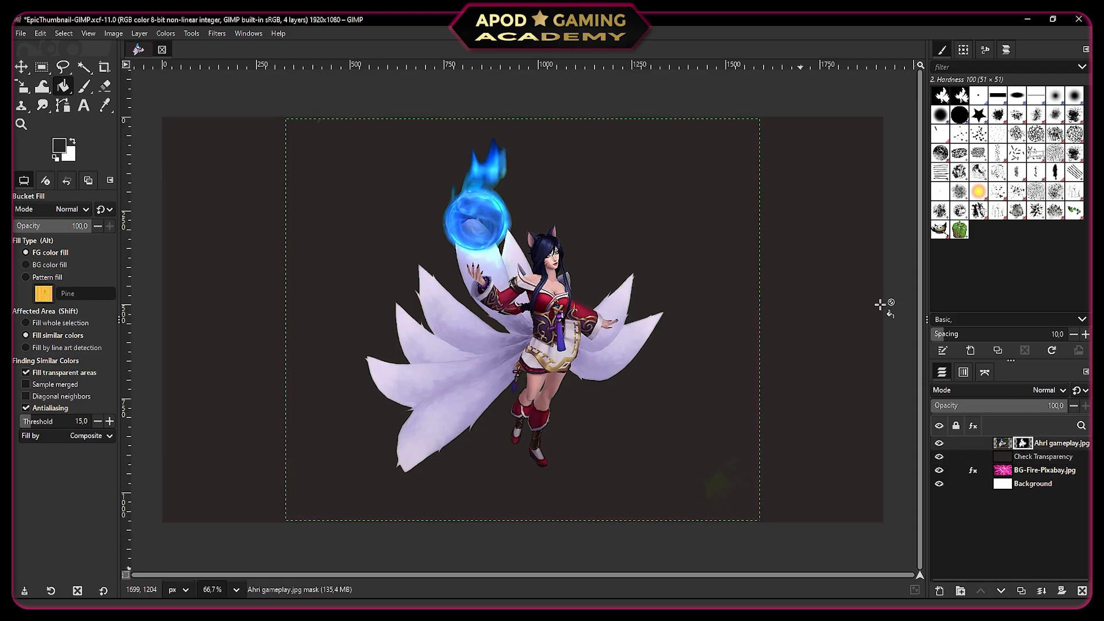
click(85, 86)
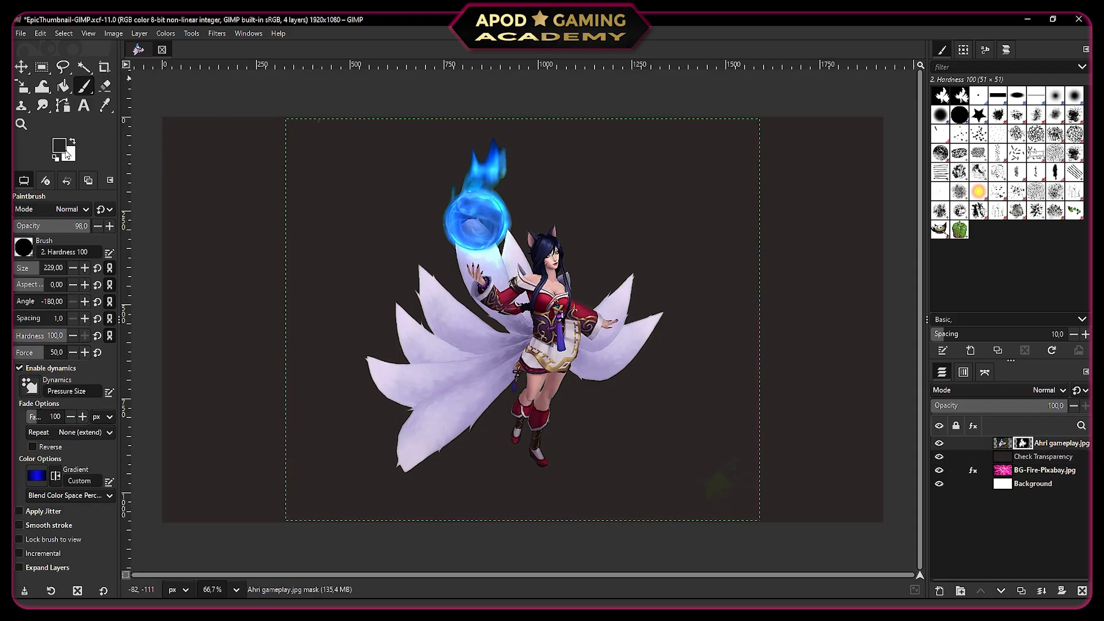
click(56, 157)
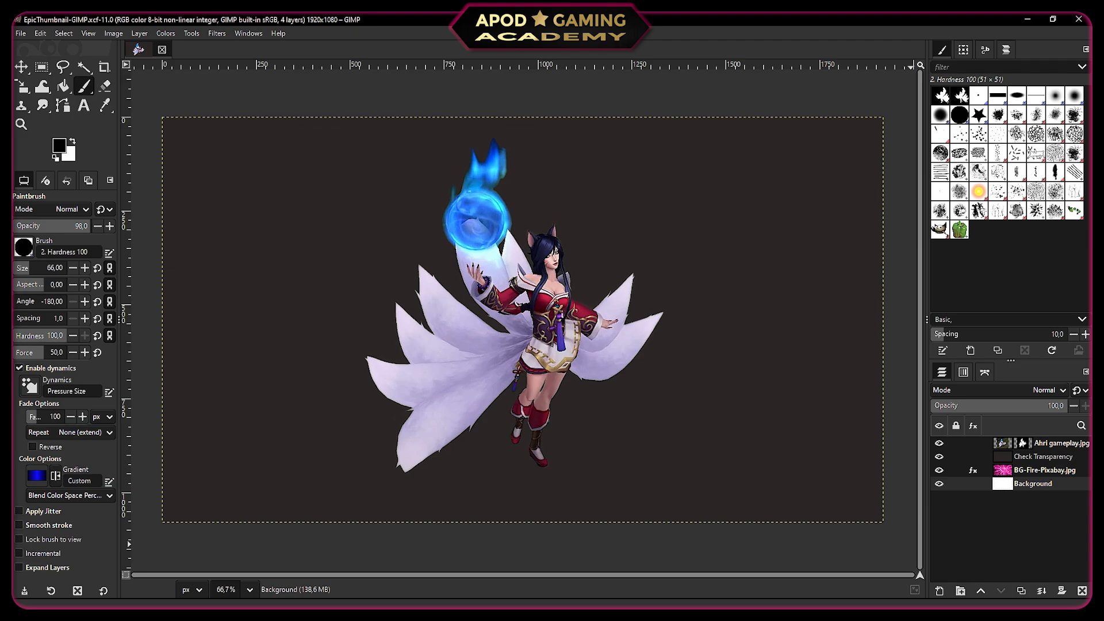
Delete the Check Transparency layer
click(1035, 457)
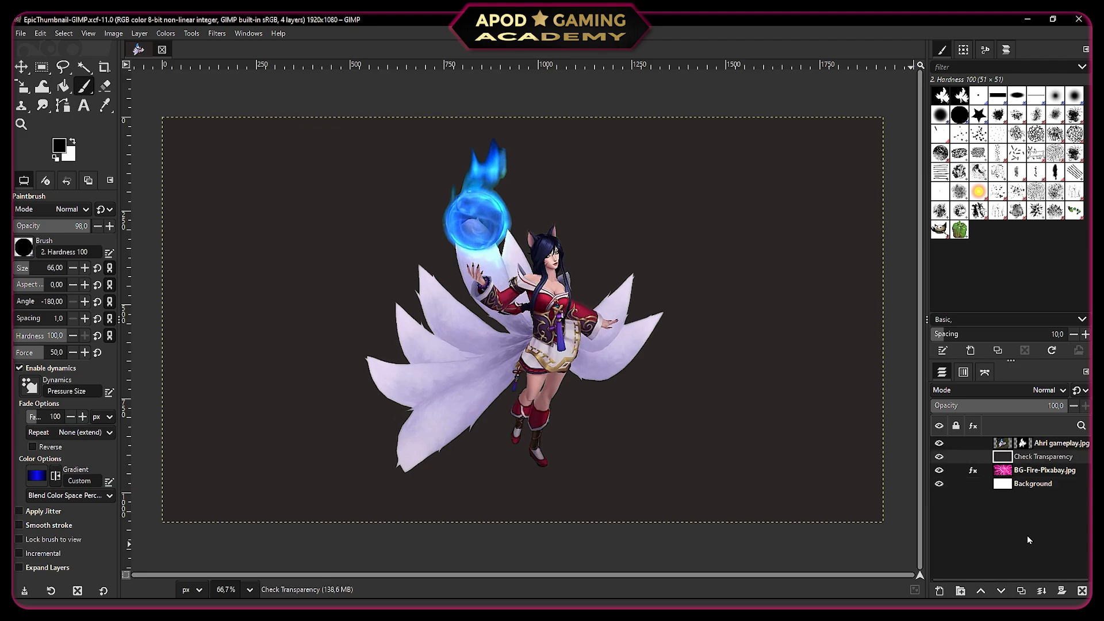
click(1082, 591)
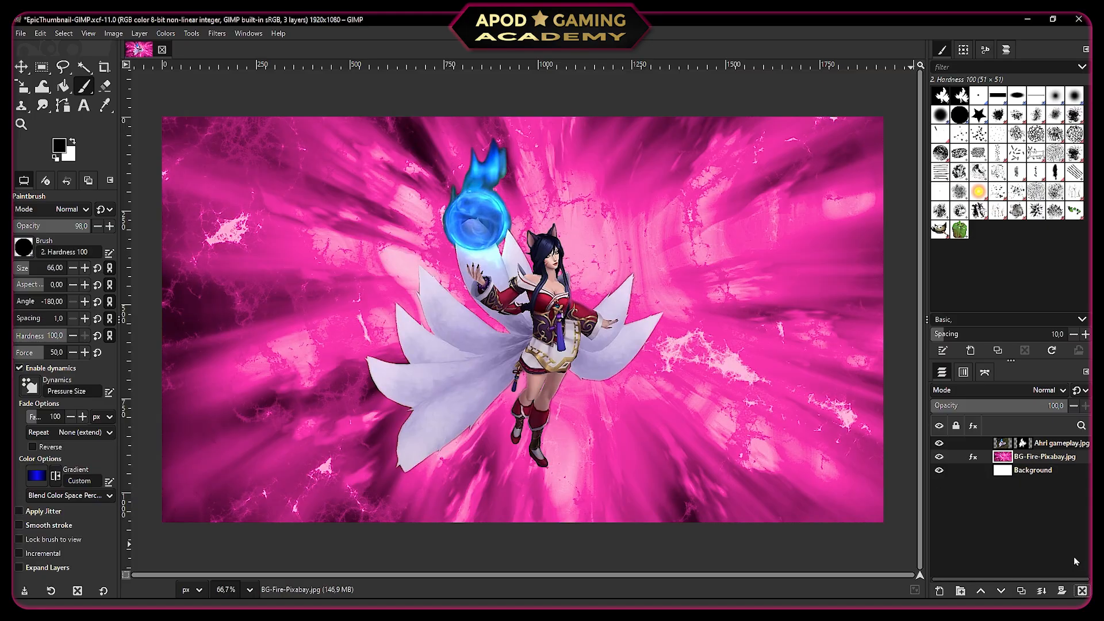
Flip the Ahri gameplay.jpg layer horizontally
click(1003, 447)
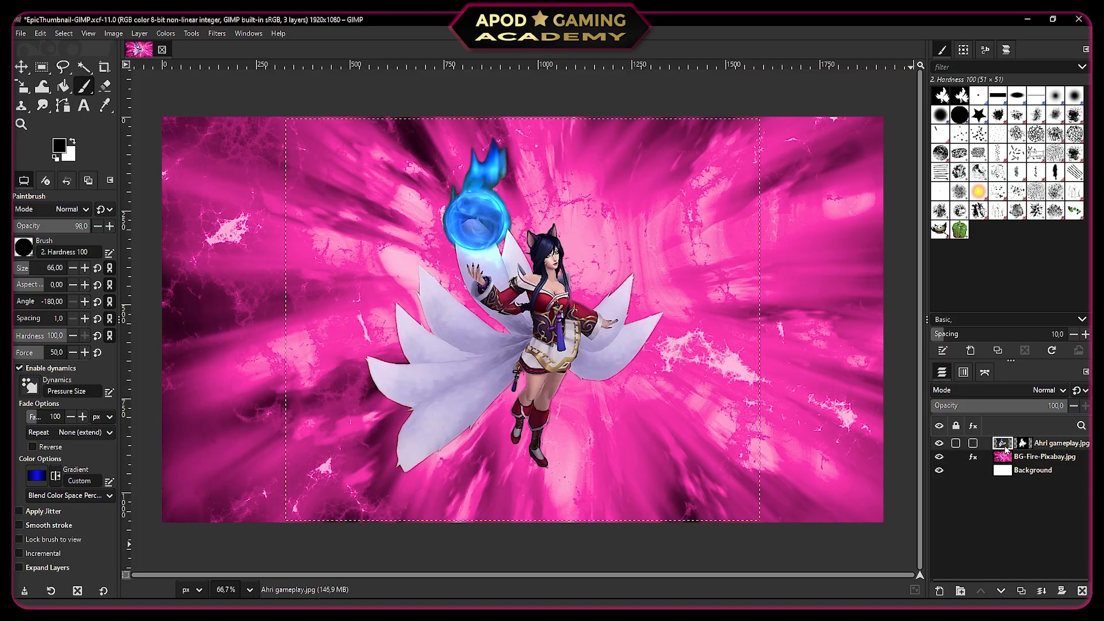
click(22, 67)
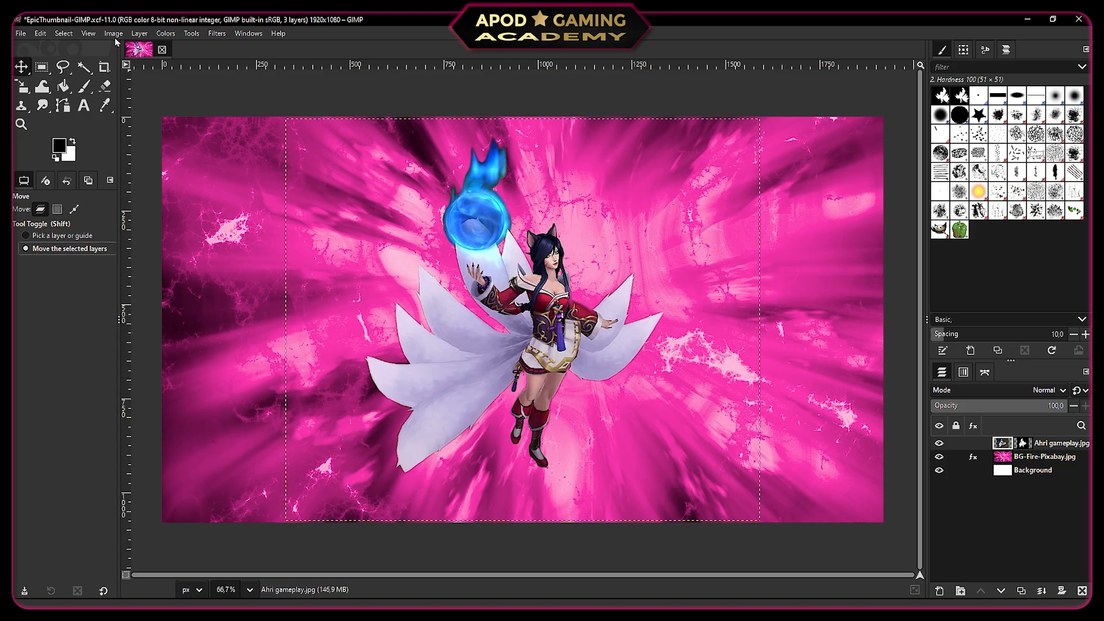
click(139, 33)
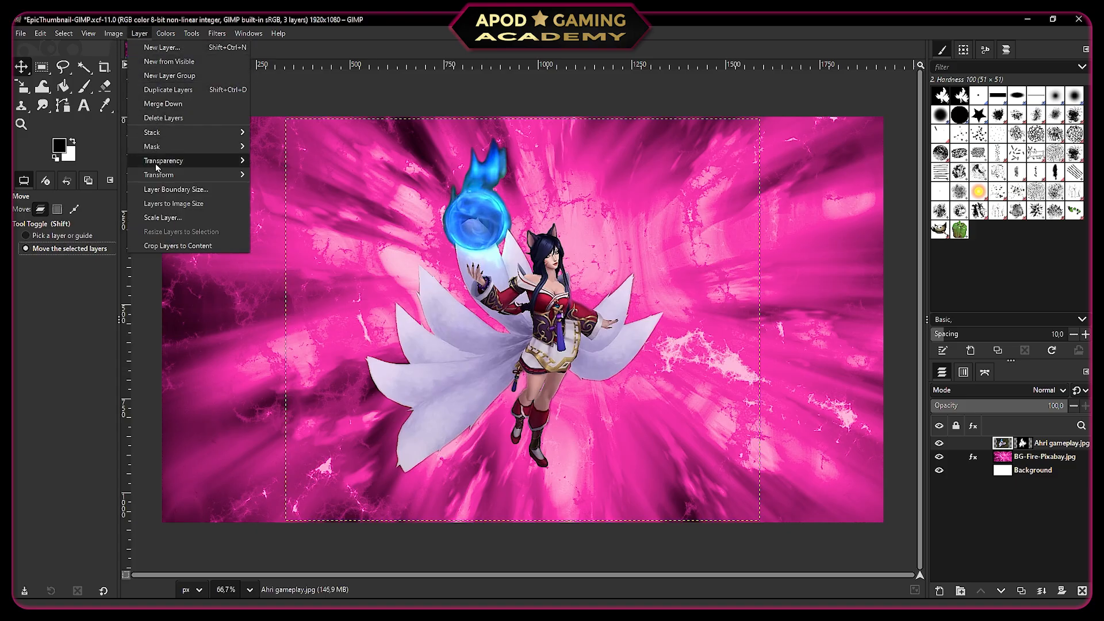
mouse_move(159, 175)
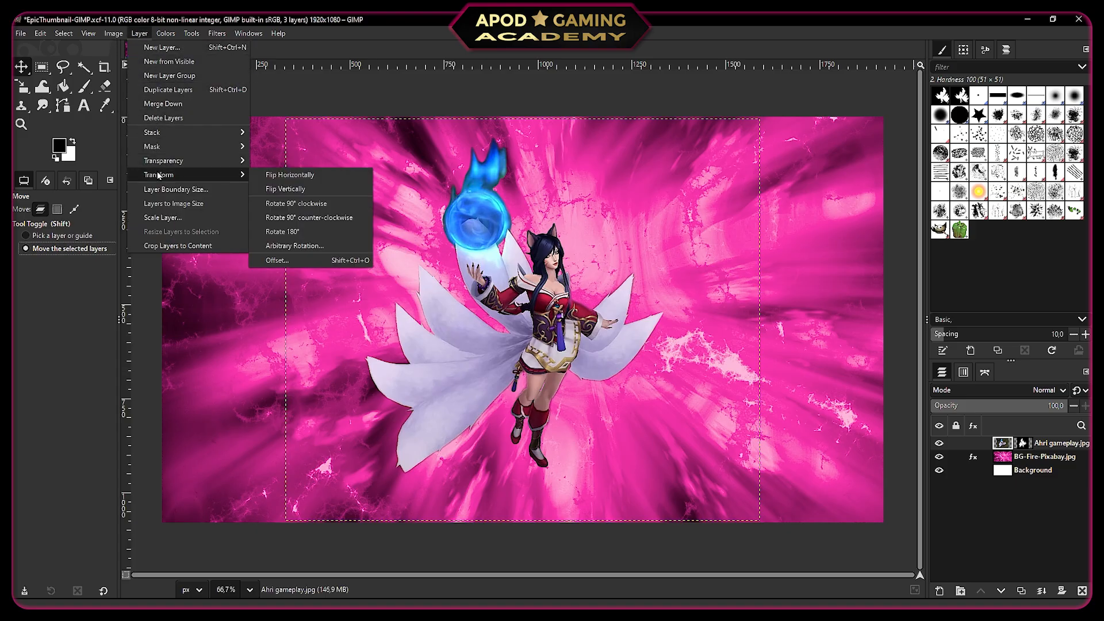
click(278, 176)
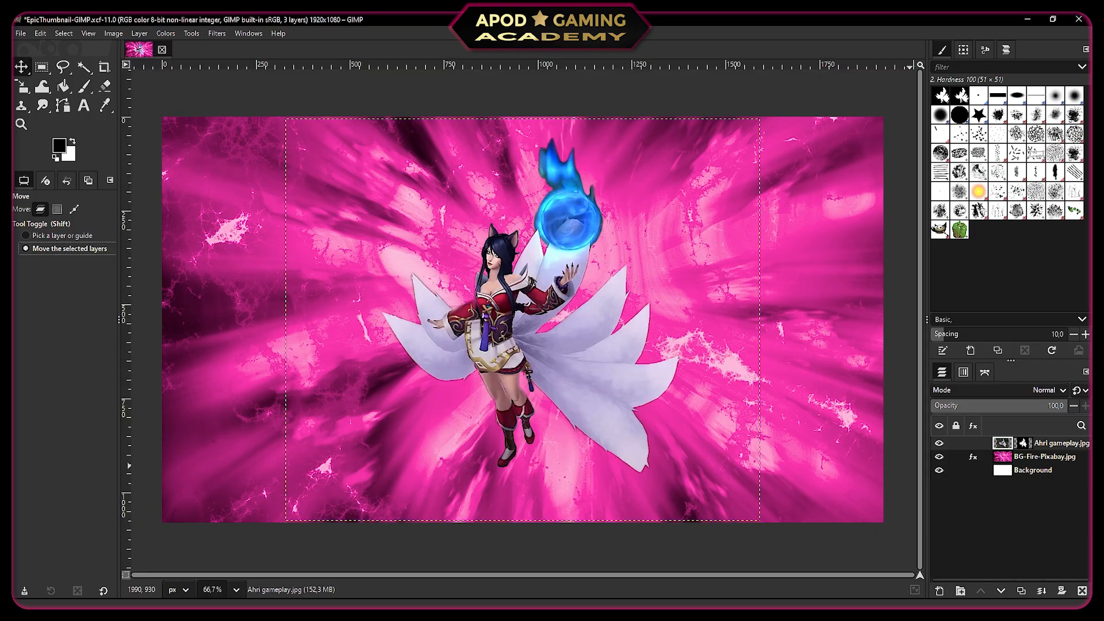
Convert the Ahri gameplay.jpg layer mask to a selection around the character
key(p)
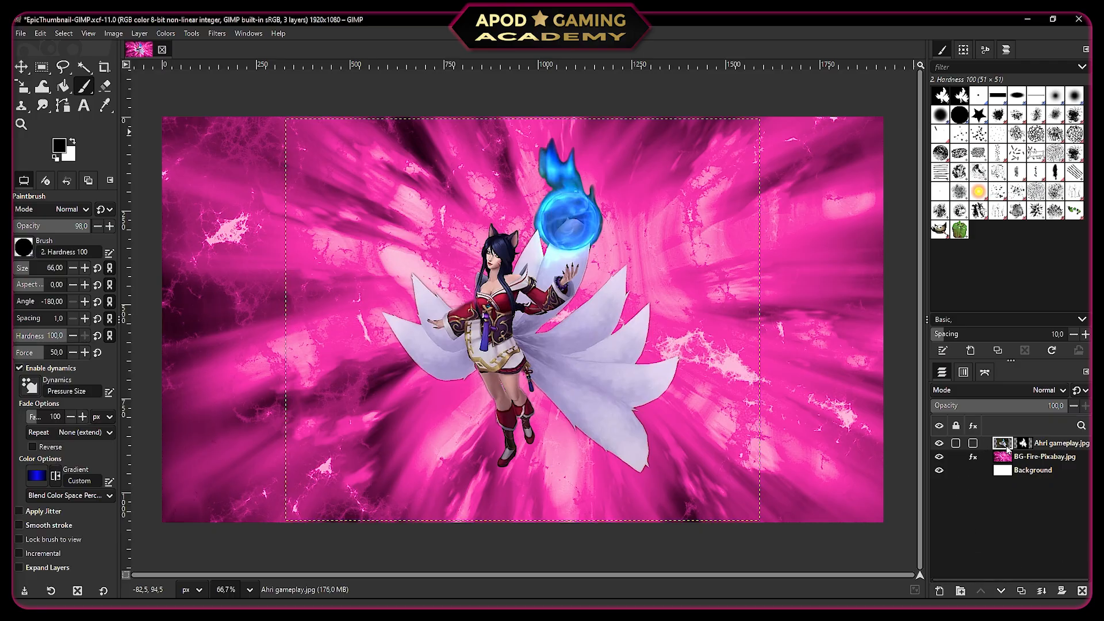
click(88, 33)
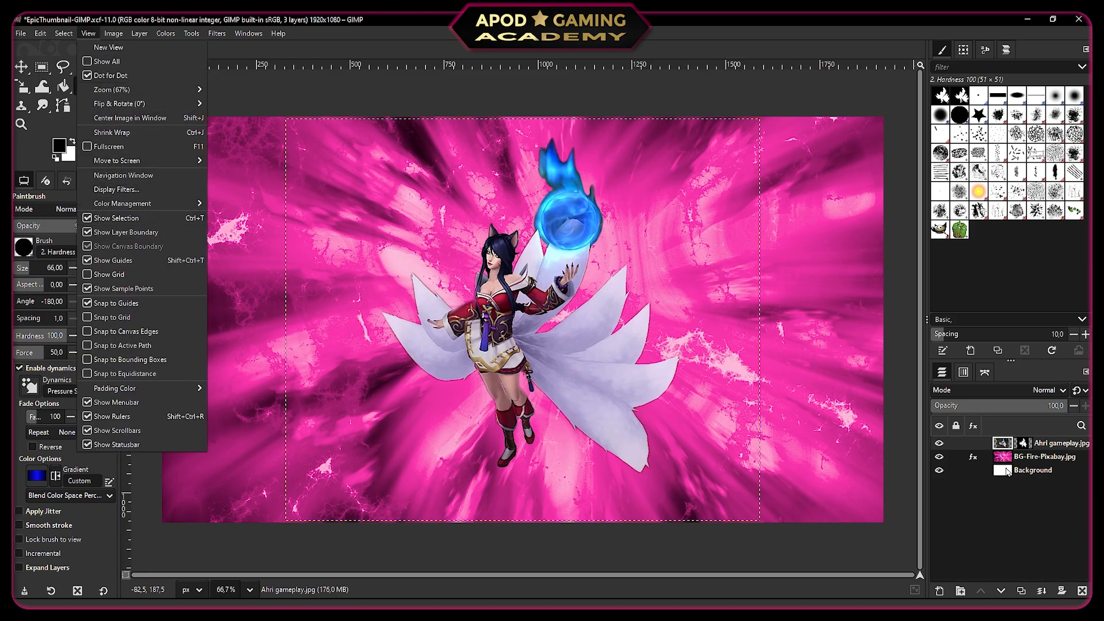
click(1044, 447)
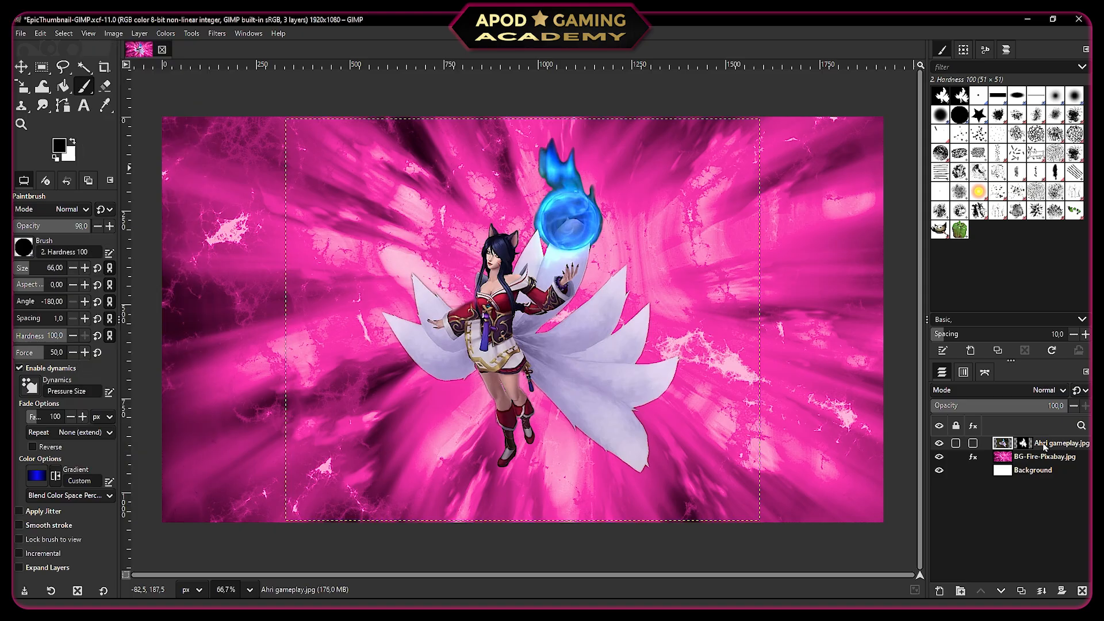
right_click(1044, 447)
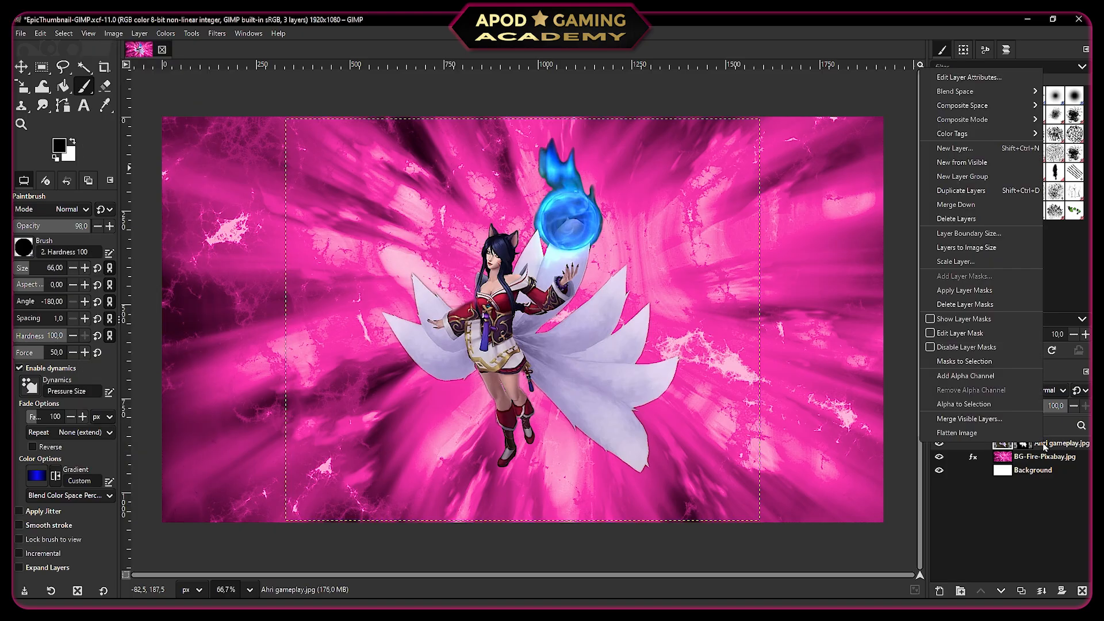
click(981, 361)
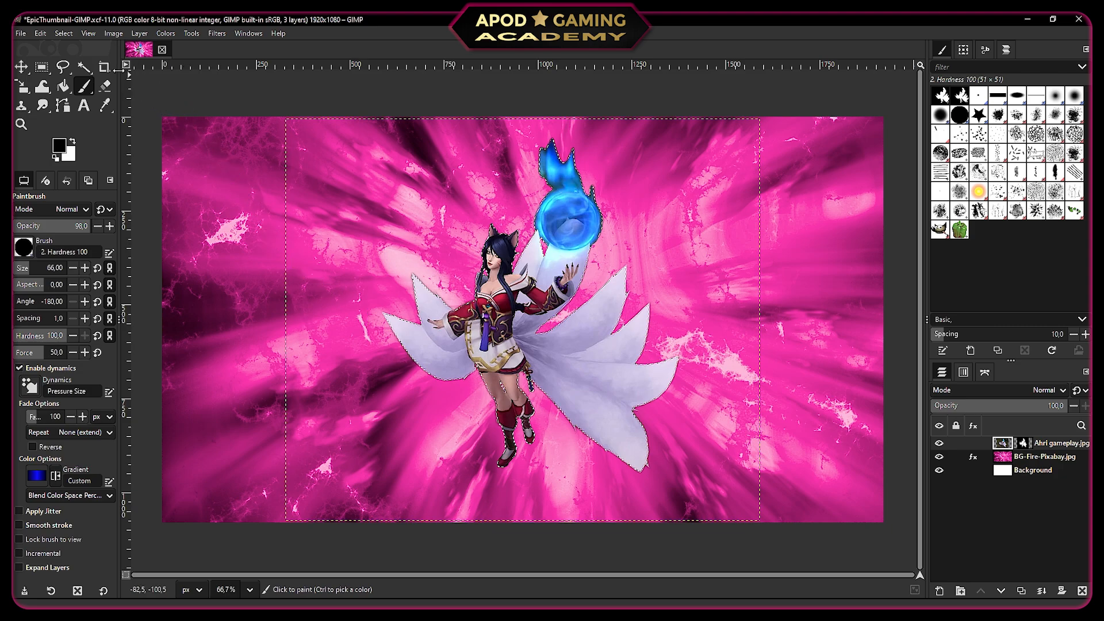
Grow the character selection by 6 px
click(64, 34)
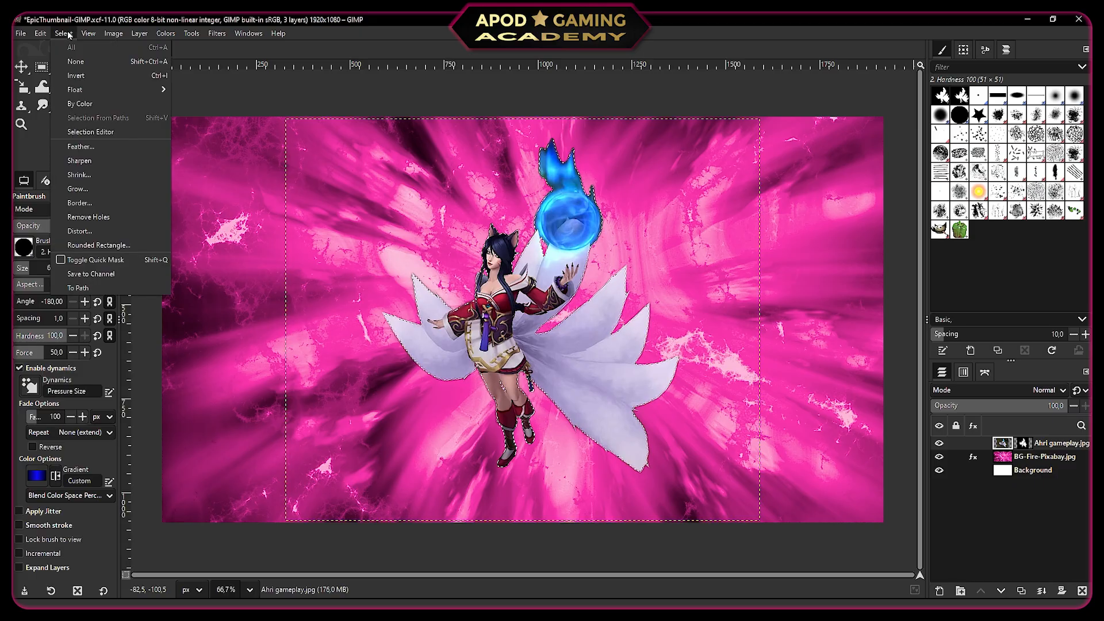
click(77, 189)
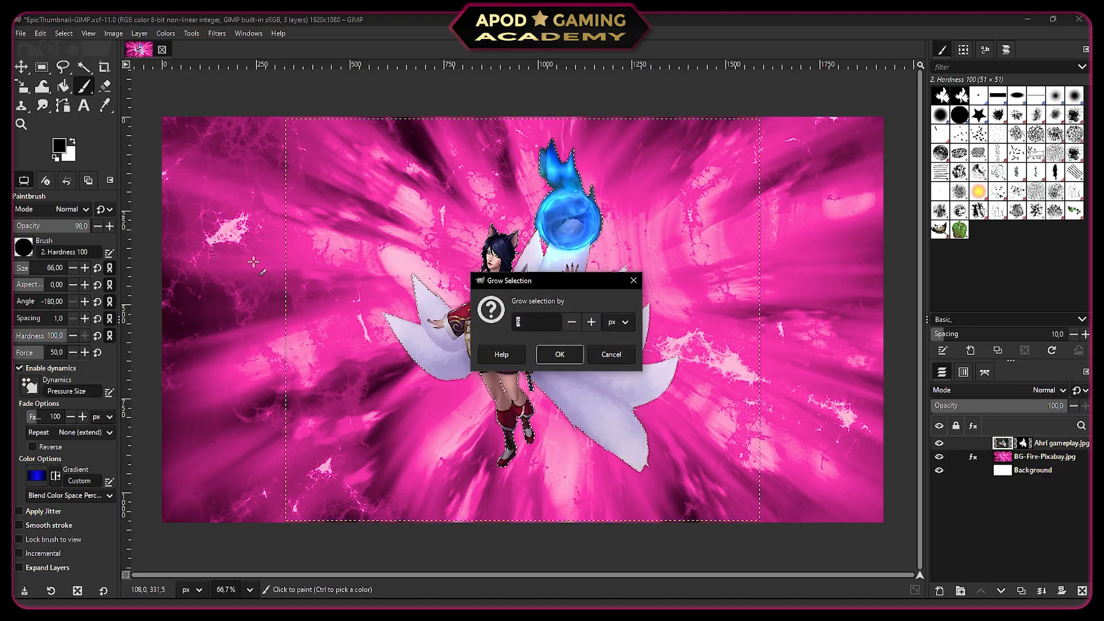
click(572, 323)
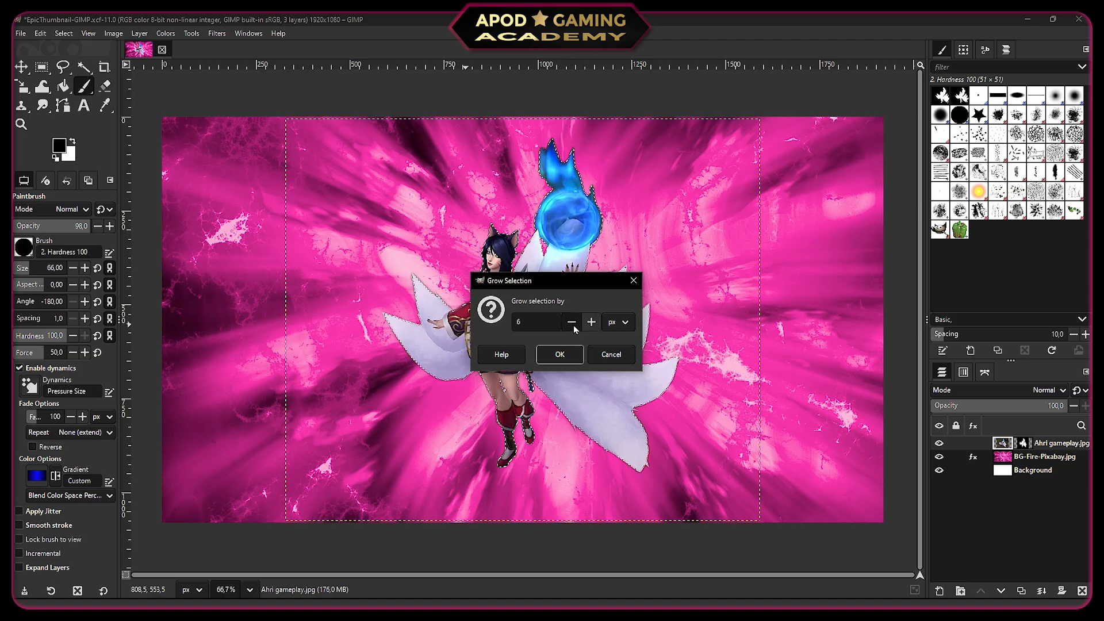
click(560, 354)
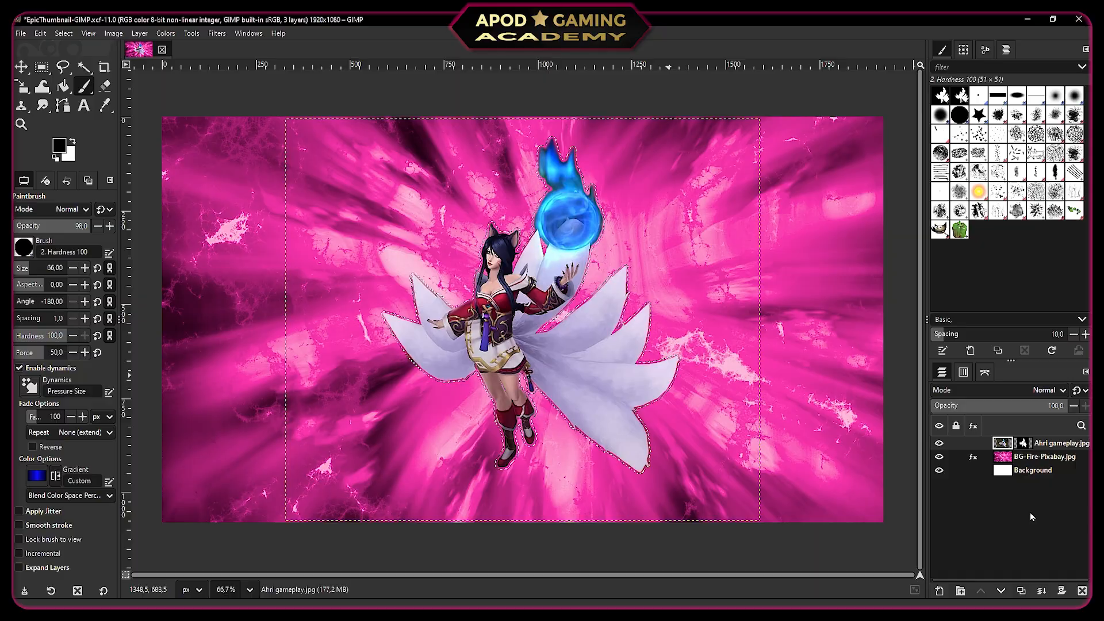
Create a transparent 1920 × 1080 layer named Otline Black beneath Ahri gameplay.jpg, with the character selection bucket-filled black
click(940, 592)
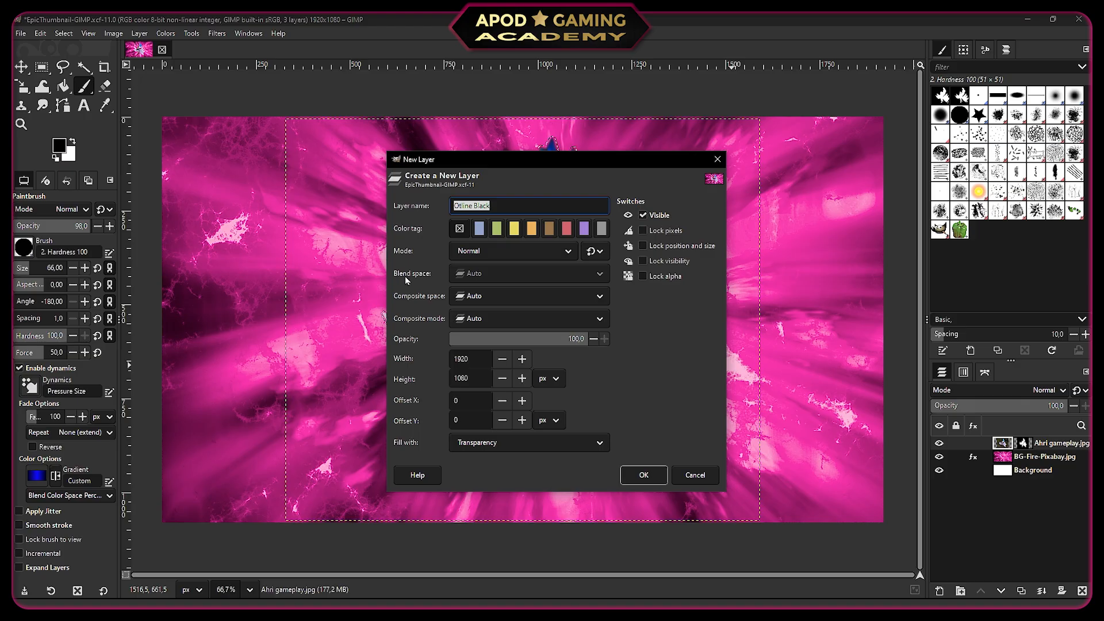
click(652, 482)
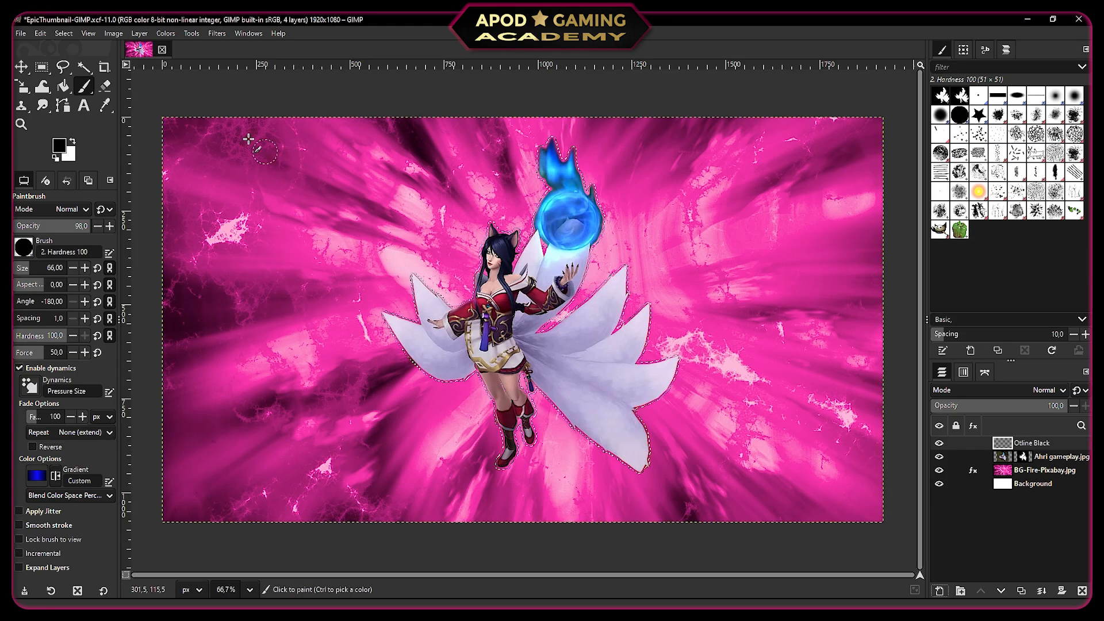
click(66, 86)
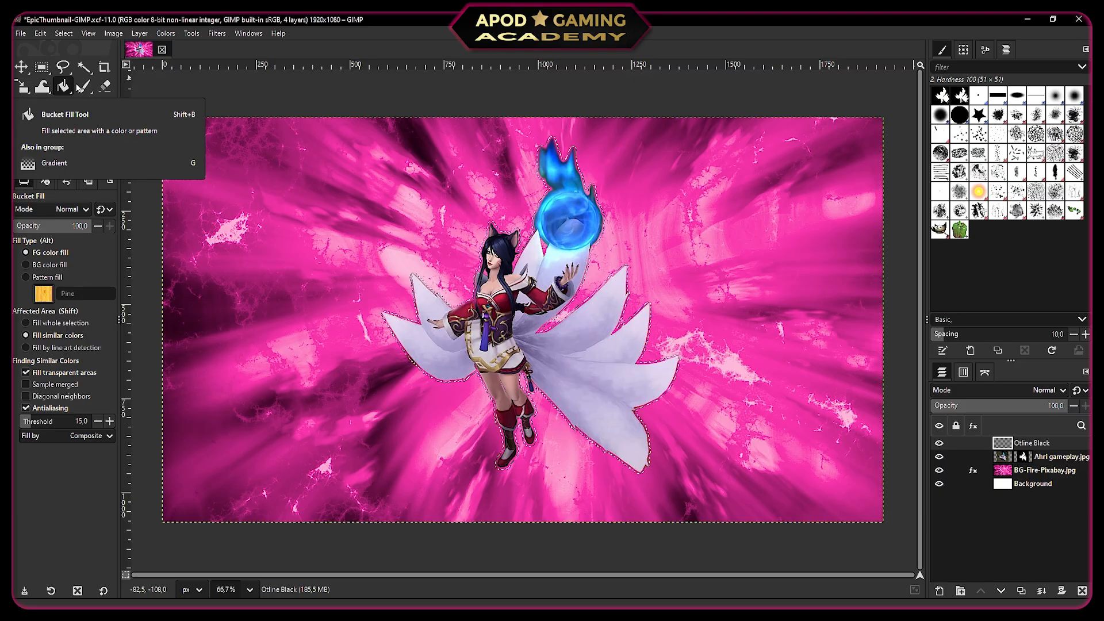
click(438, 339)
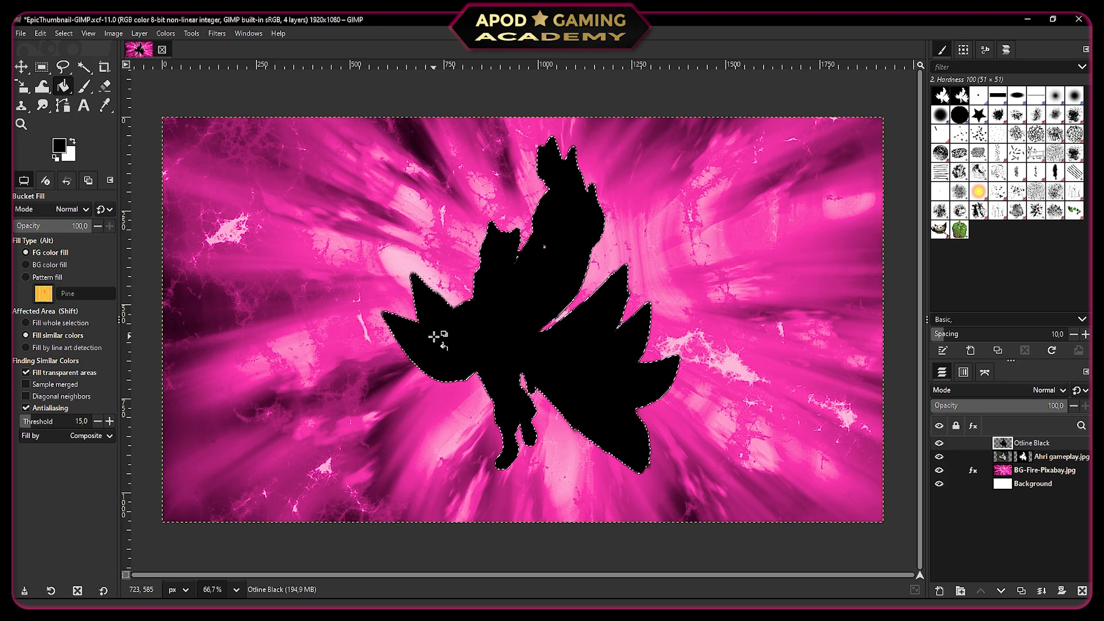
click(434, 337)
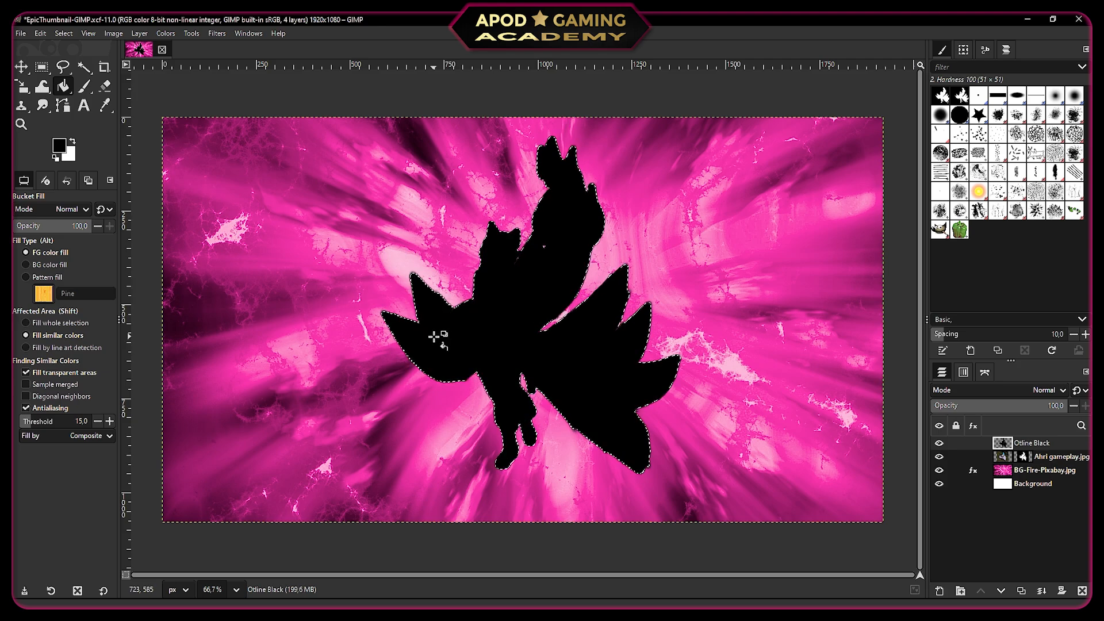
click(434, 336)
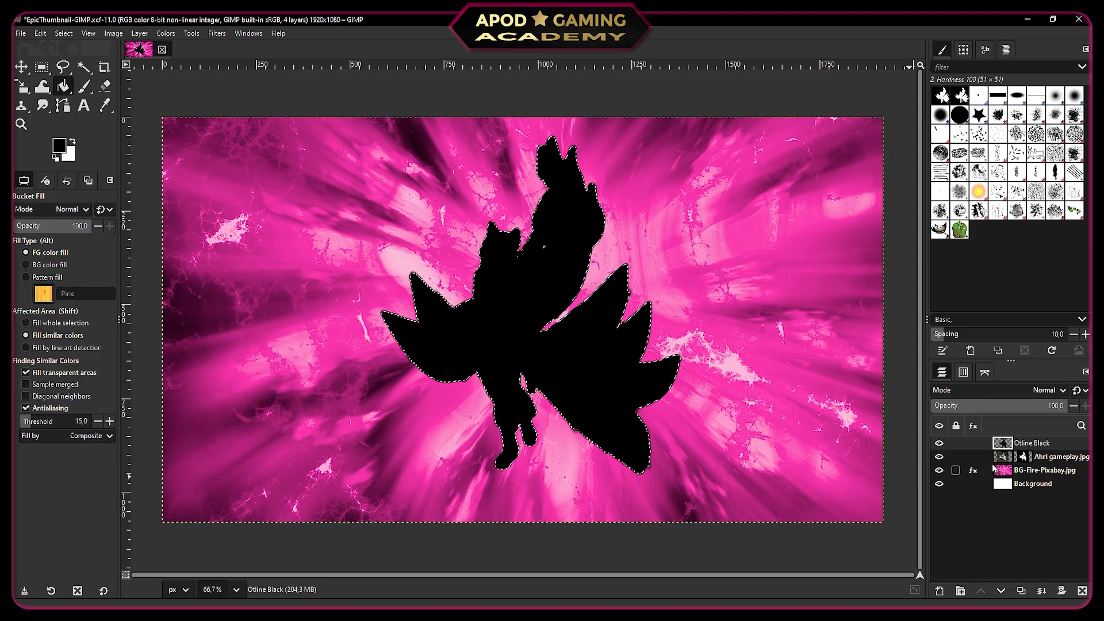
drag(1036, 451, 1035, 468)
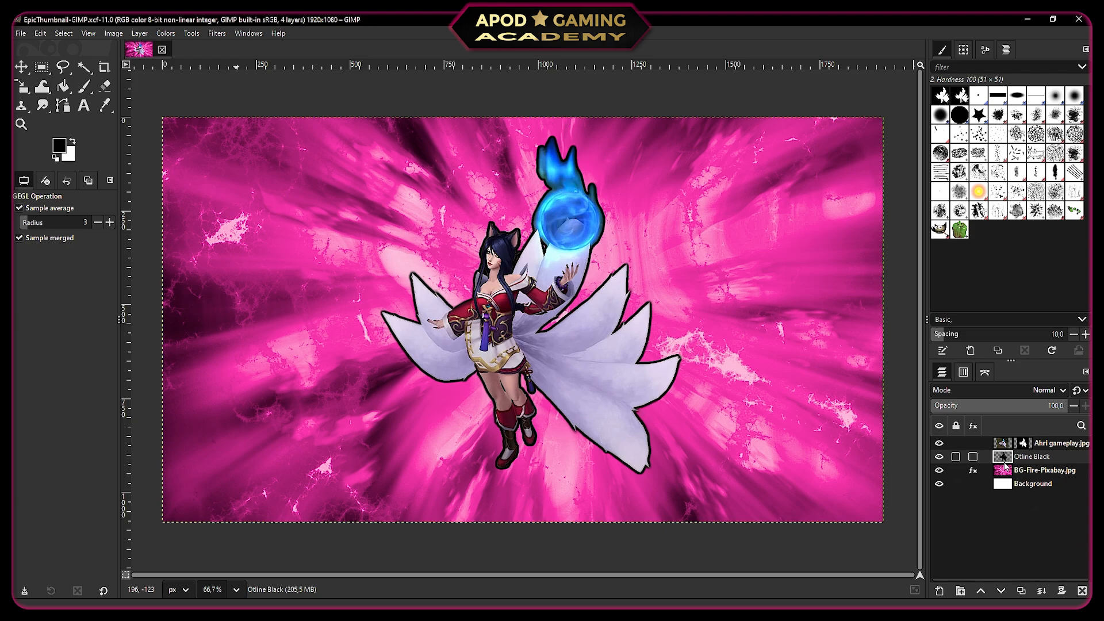
Start a Drop Shadow filter on the Otline Black layer and set its colour to white ffffff
click(217, 33)
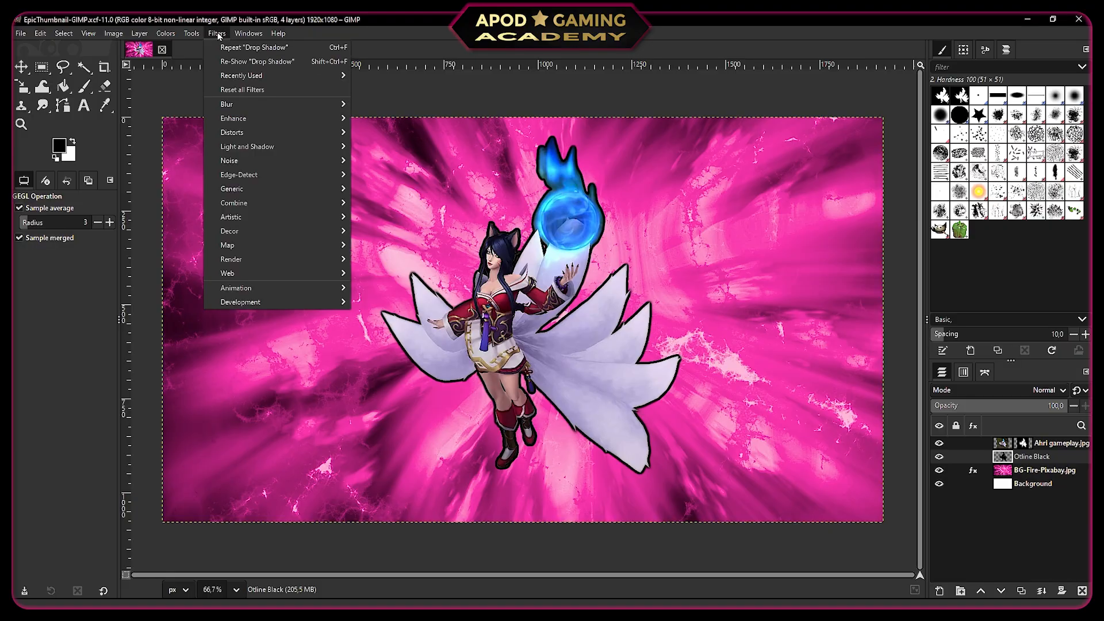
mouse_move(239, 149)
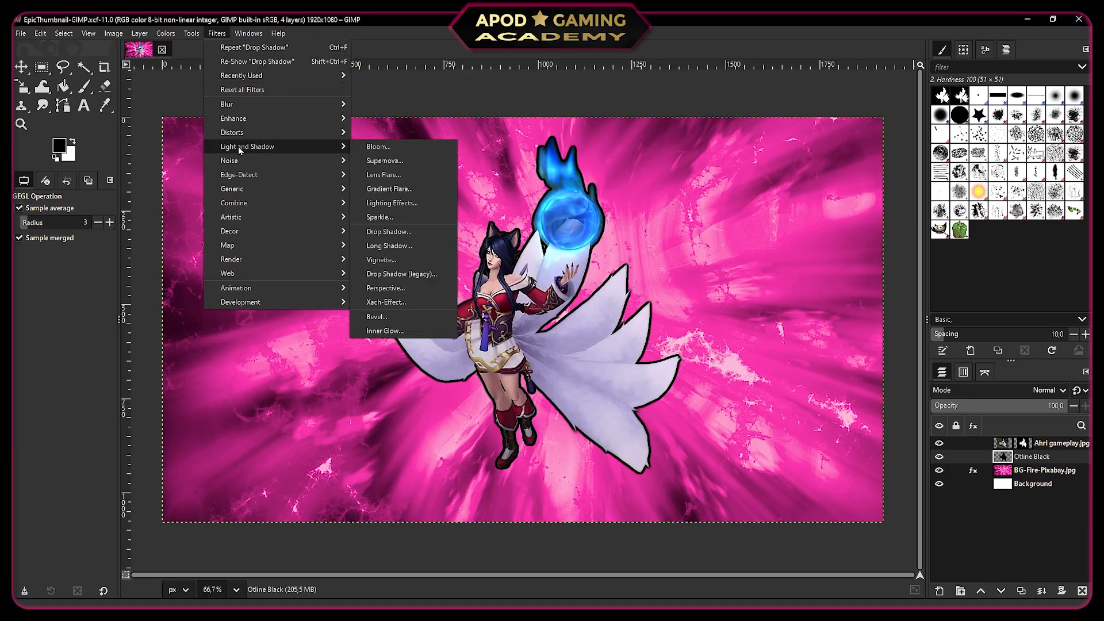
click(390, 233)
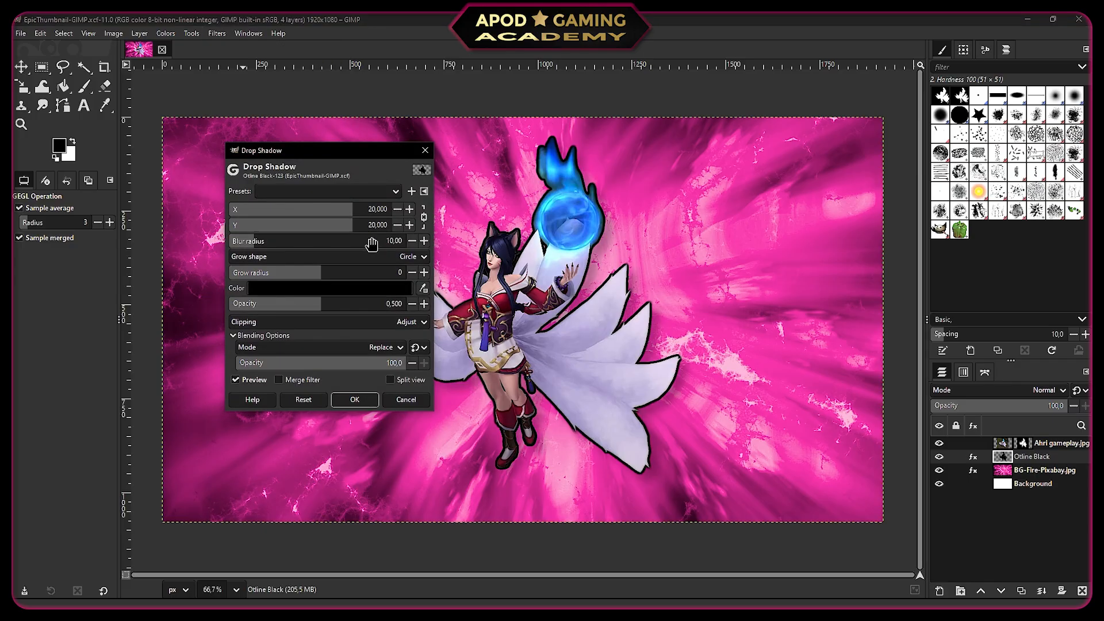
click(295, 291)
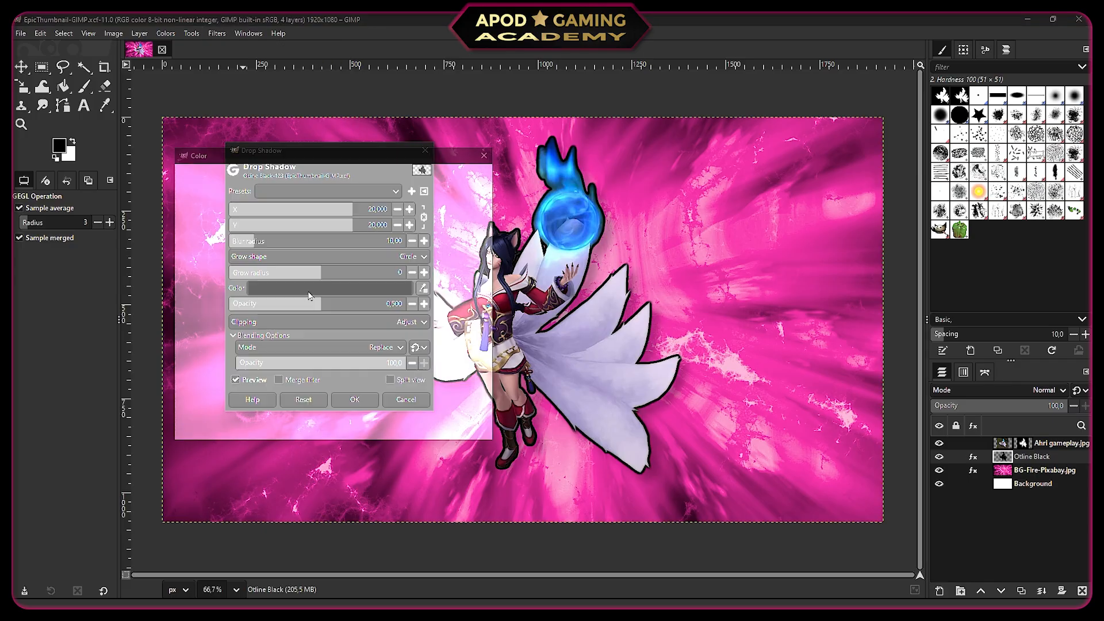
drag(185, 197, 148, 169)
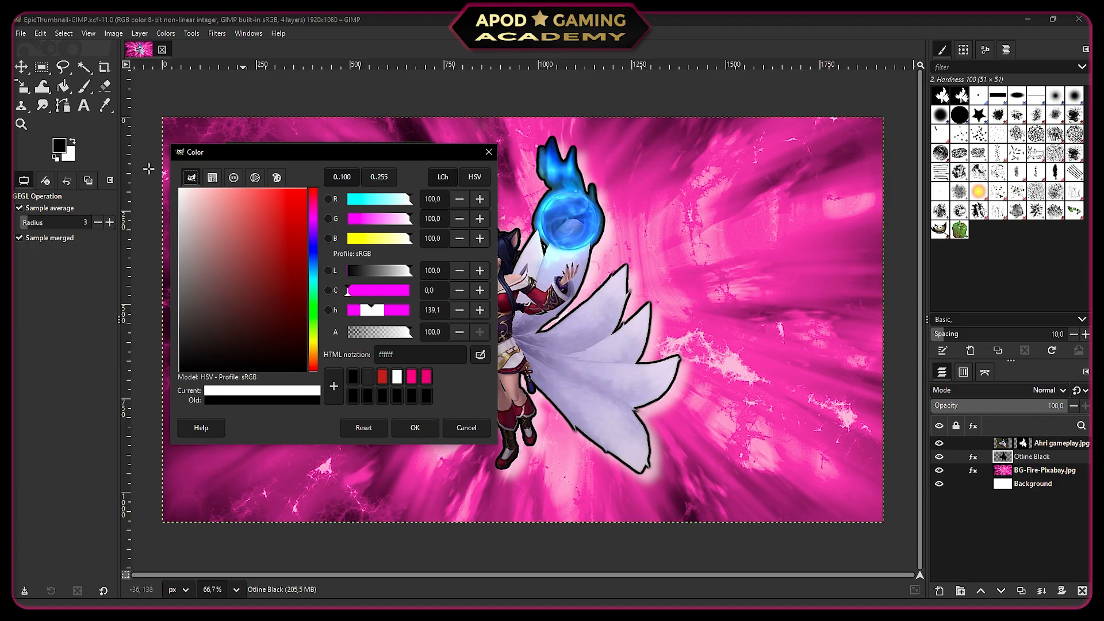
click(415, 428)
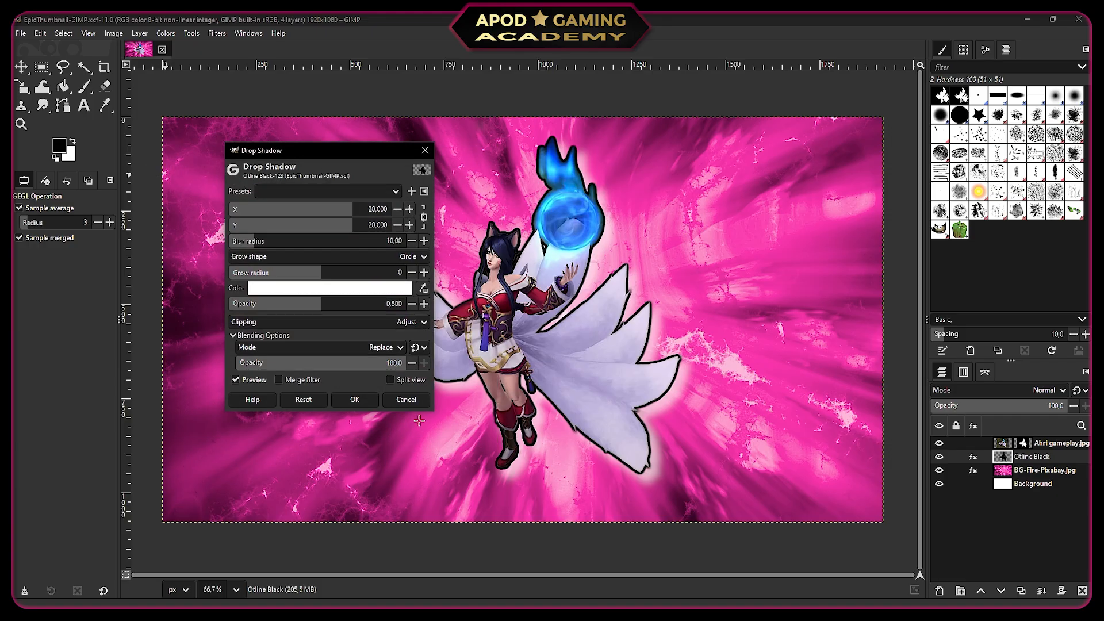
Apply the drop shadow with X and Y offsets 0, blur radius 0, opacity 1.000 and grow radius 7
double_click(378, 209)
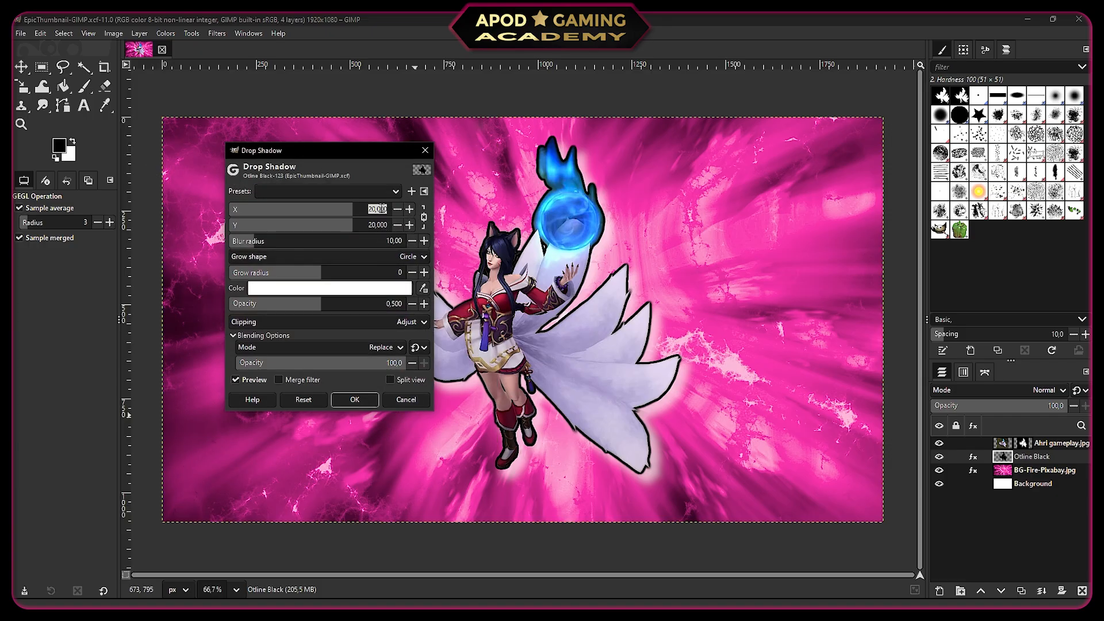
text(0)
double_click(376, 225)
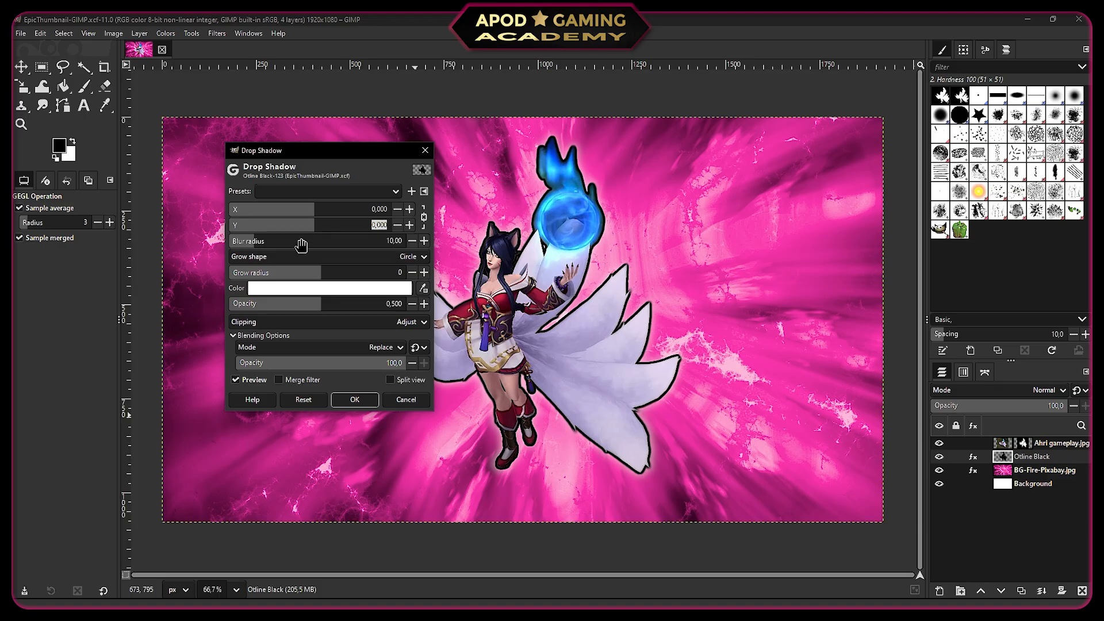
drag(256, 242, 207, 238)
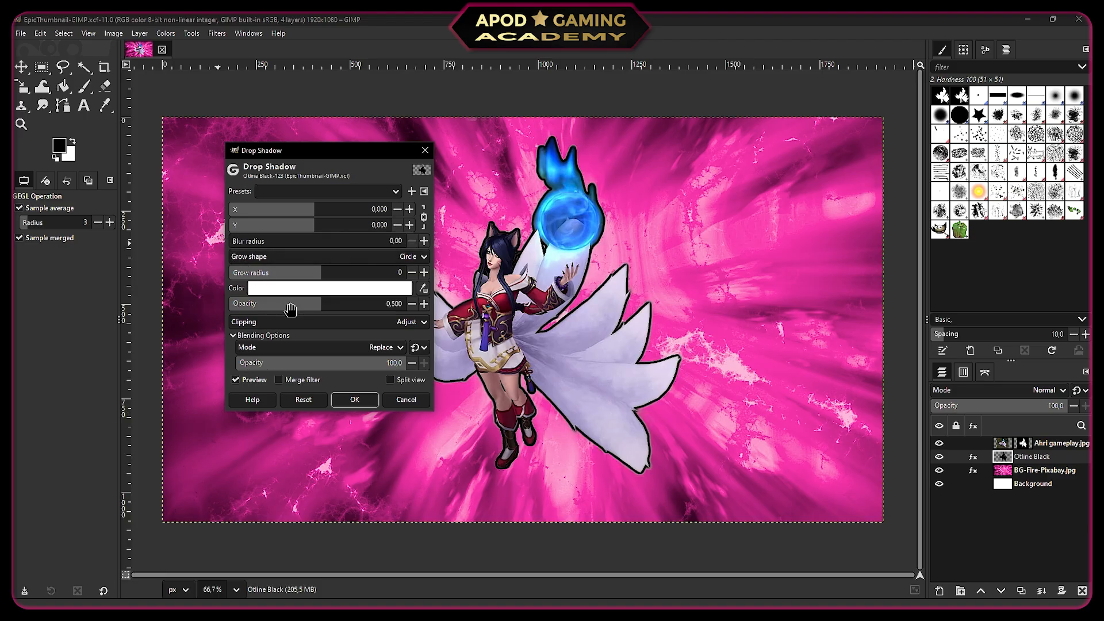
drag(288, 309, 414, 314)
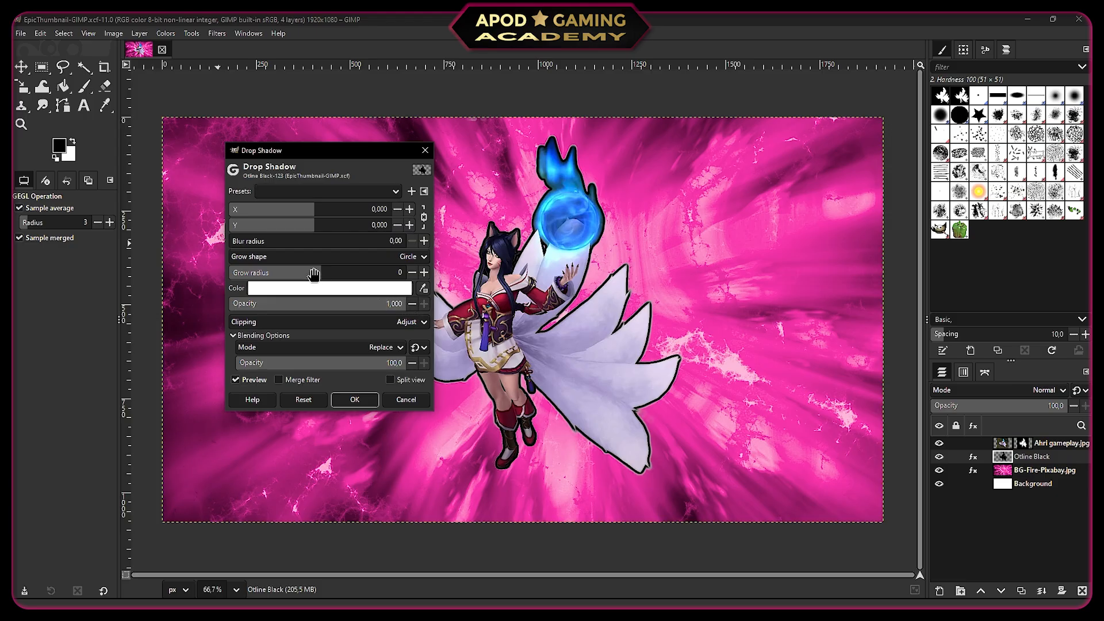
drag(313, 275, 341, 275)
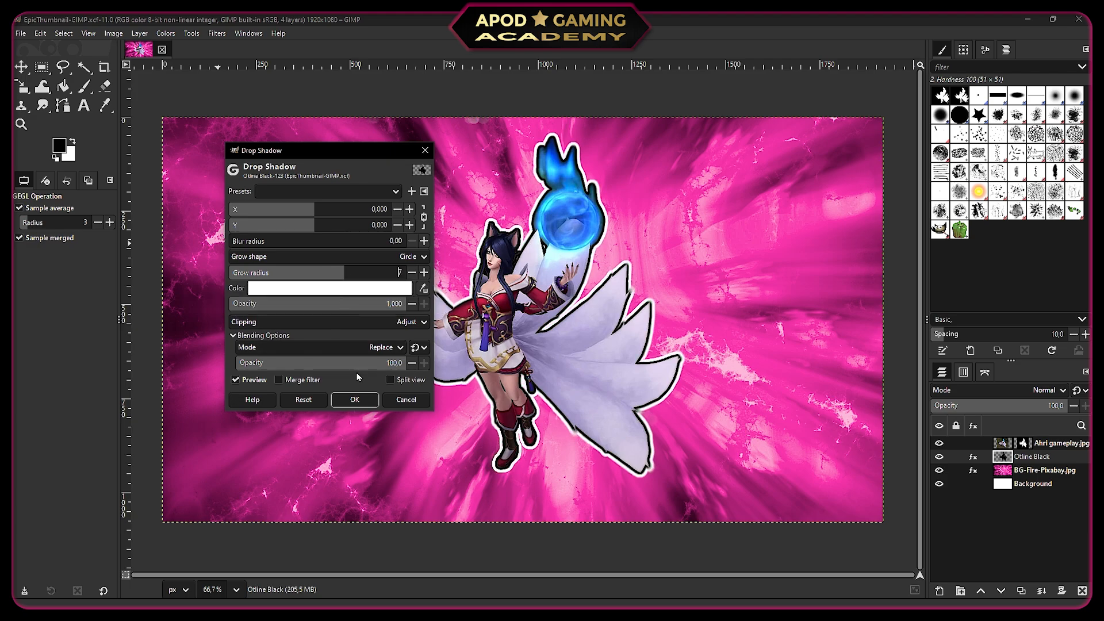
click(356, 399)
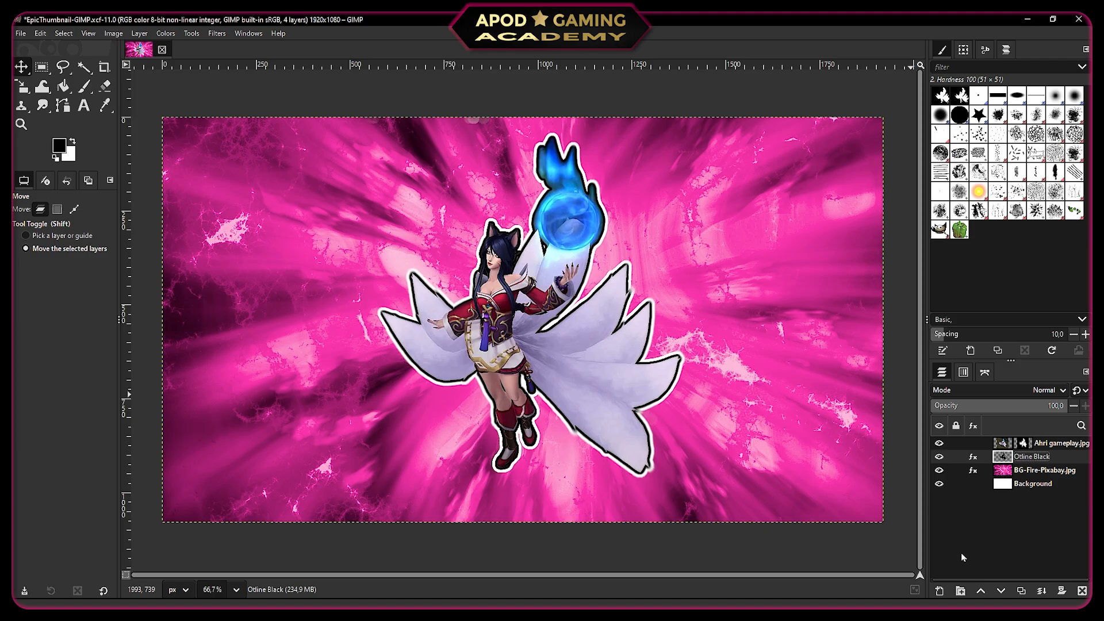
Create a layer group directly above Otline Black and name it Character
click(960, 591)
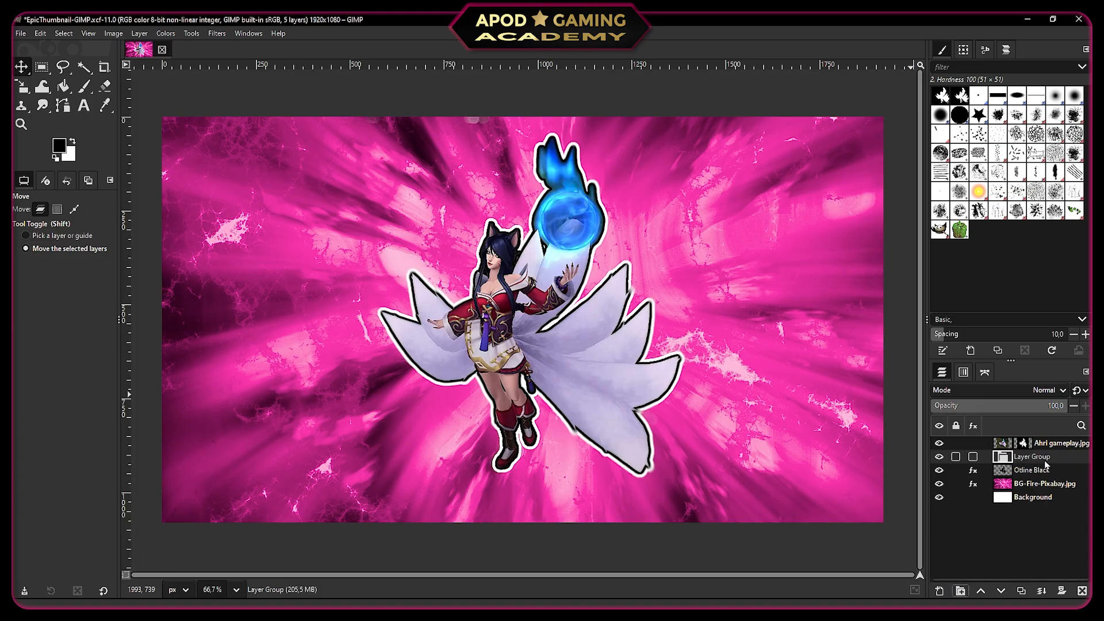
double_click(1033, 457)
text(Character)
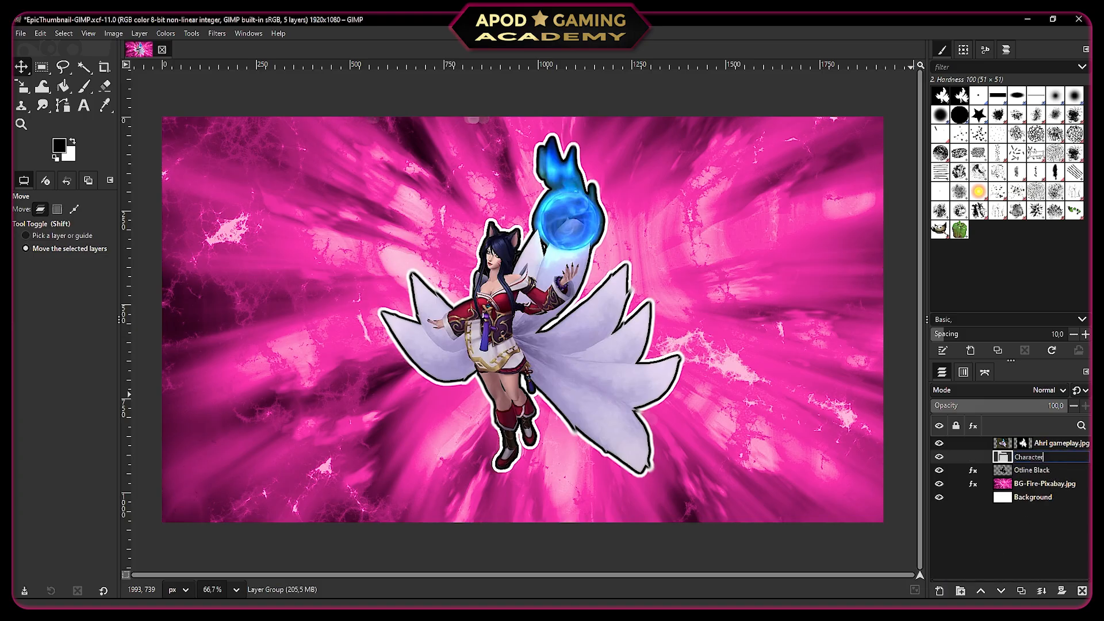
Move the Ahri gameplay.jpg and Otline Black layers into the Character group
click(1043, 470)
mouse_move(1043, 470)
mouse_down()
mouse_move(1048, 452)
mouse_move(1026, 460)
mouse_up()
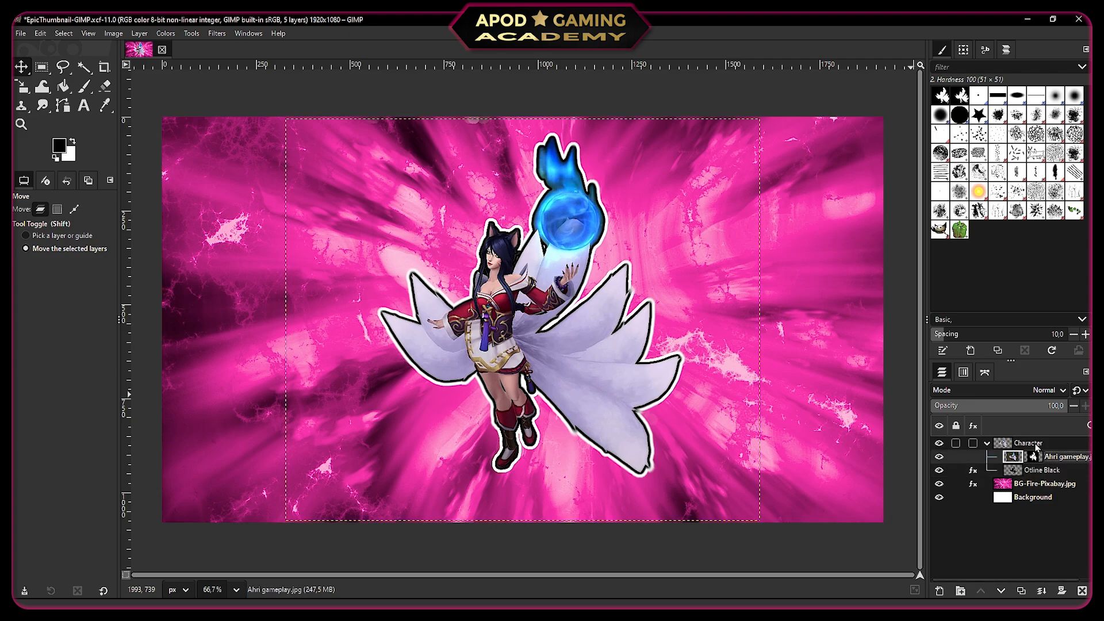
Scale the Character group to 3140 × 1766 px with its aspect ratio kept, and move it to the right side of the canvas
click(1036, 445)
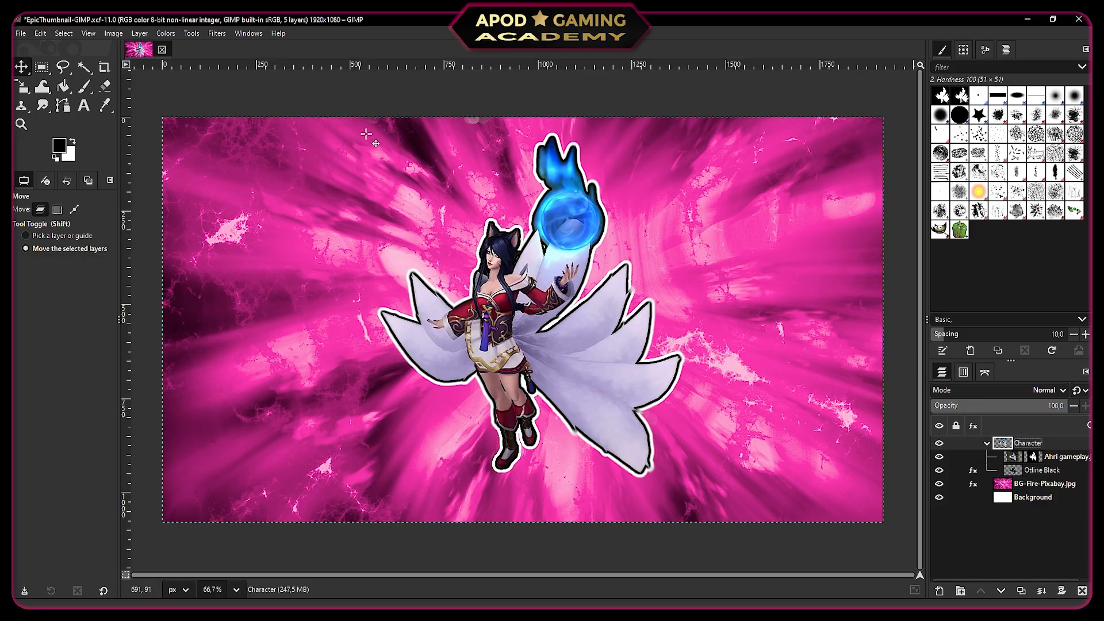
right_click(20, 89)
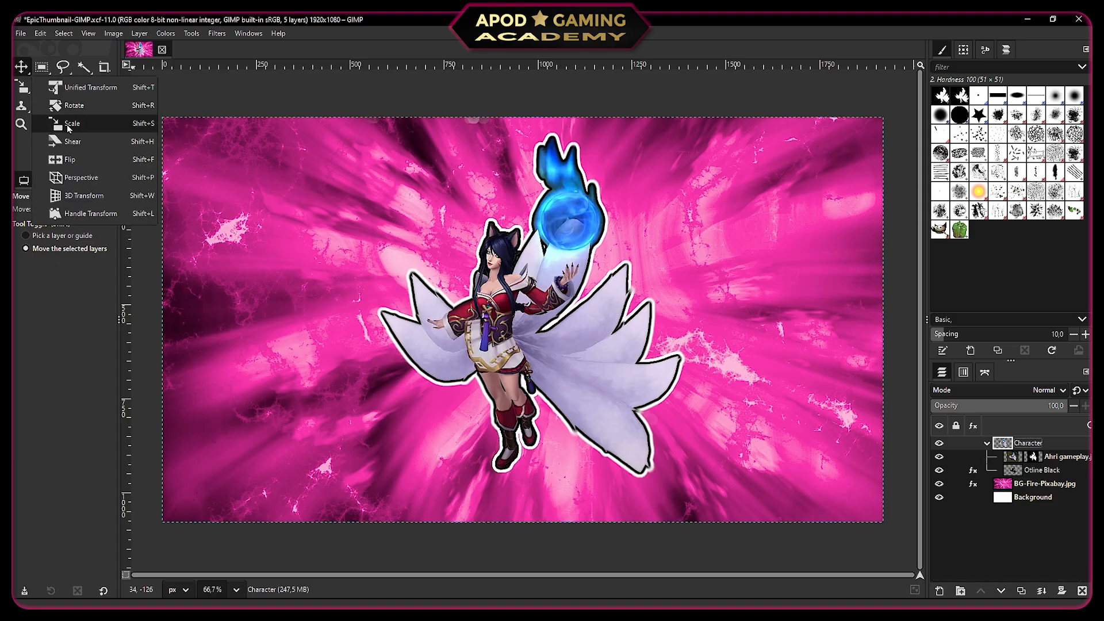
click(68, 125)
click(181, 173)
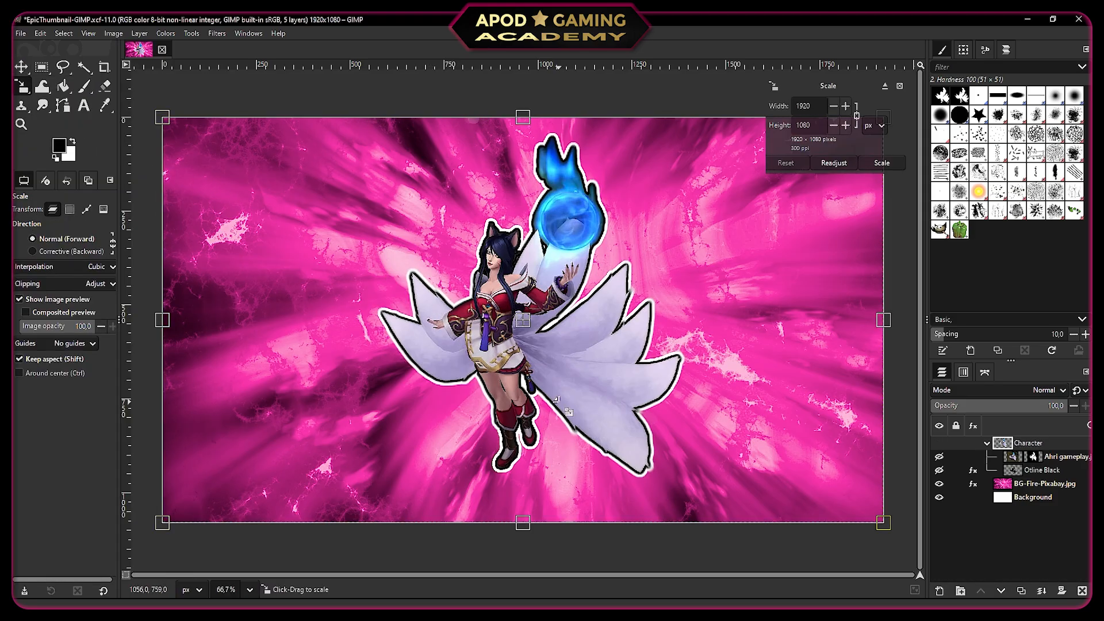
drag(556, 400, 851, 529)
drag(430, 259, 269, 105)
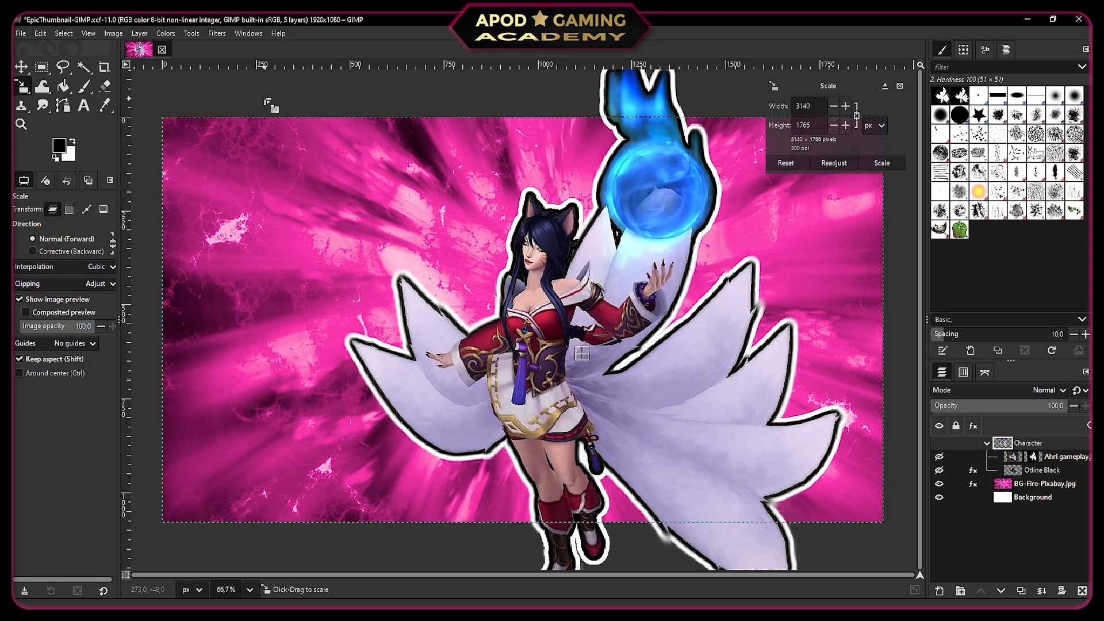
key(Return)
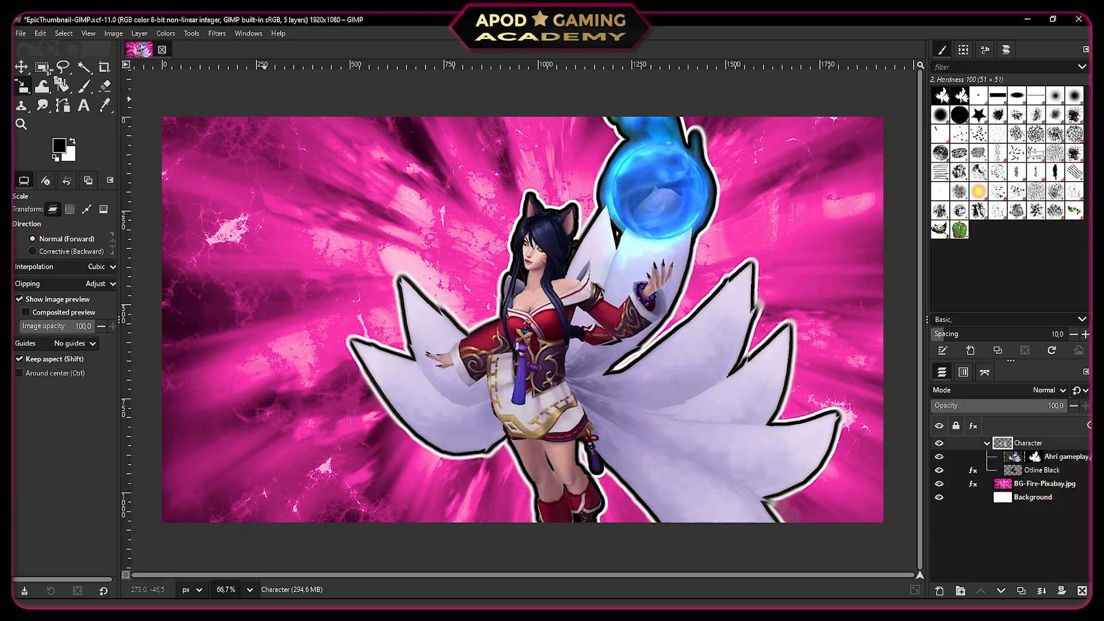
click(23, 68)
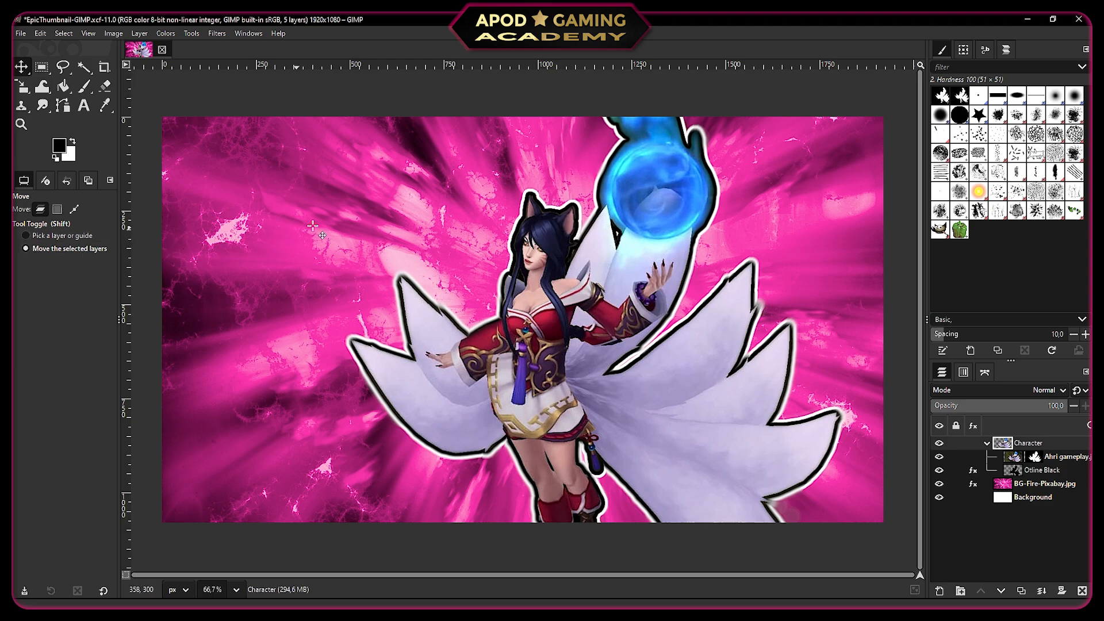
drag(426, 305, 609, 311)
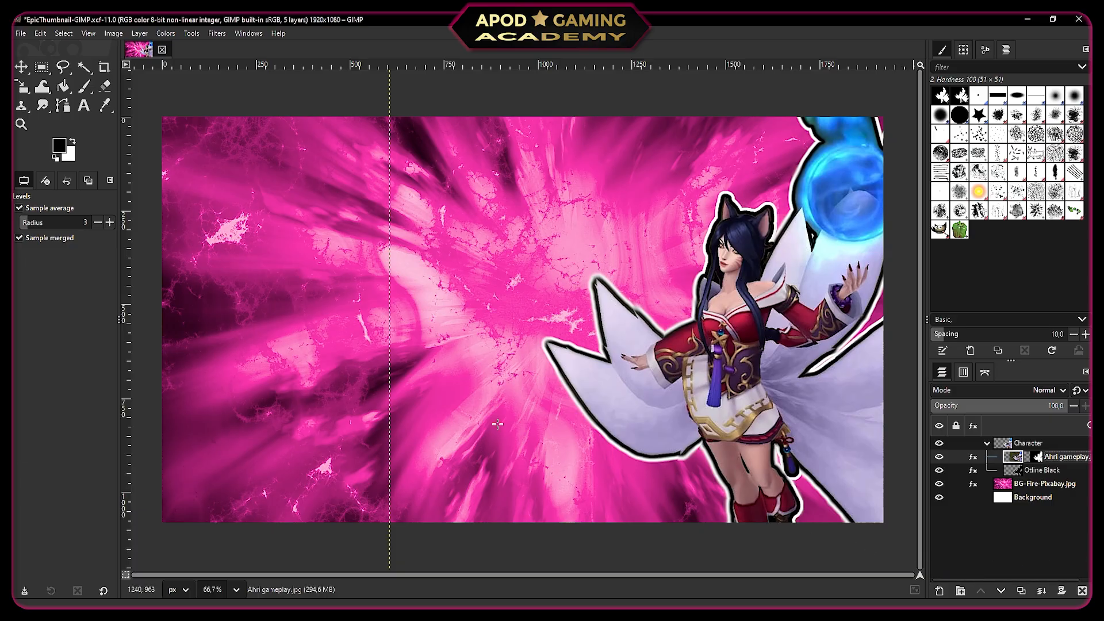
Apply Levels to the Ahri gameplay.jpg layer with input black point 18, gamma 0.92 and white point 247
click(166, 34)
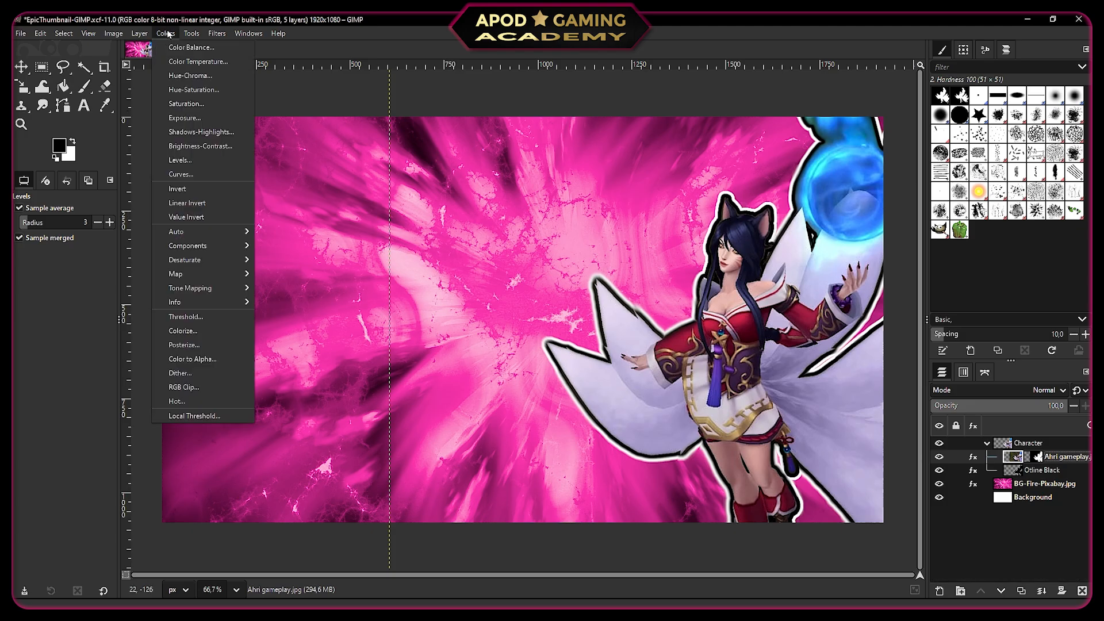
click(180, 160)
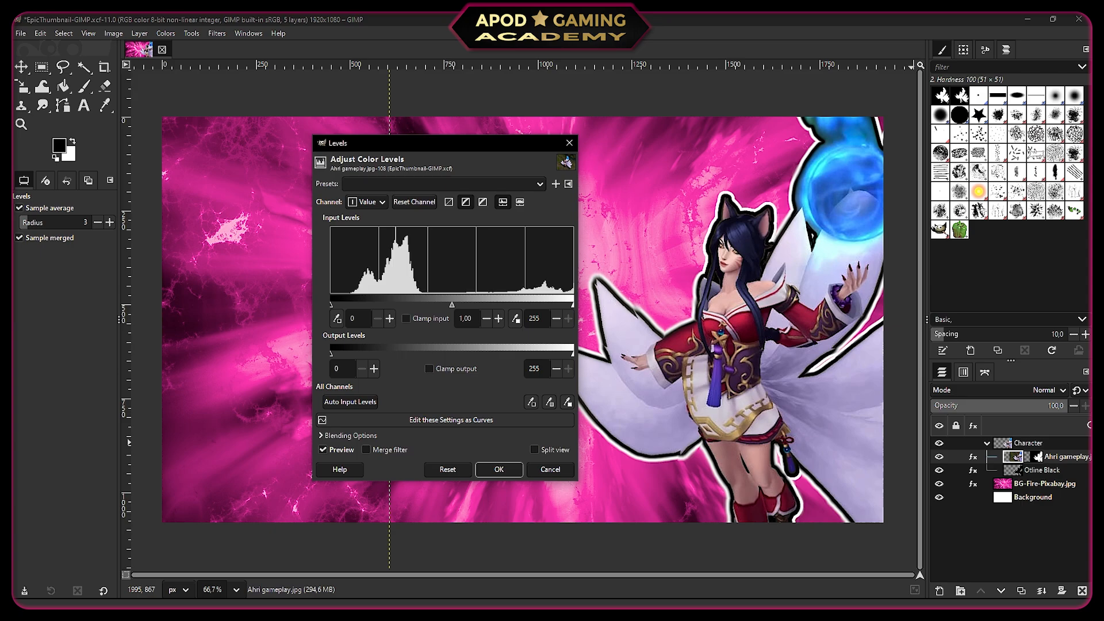
drag(331, 305, 347, 307)
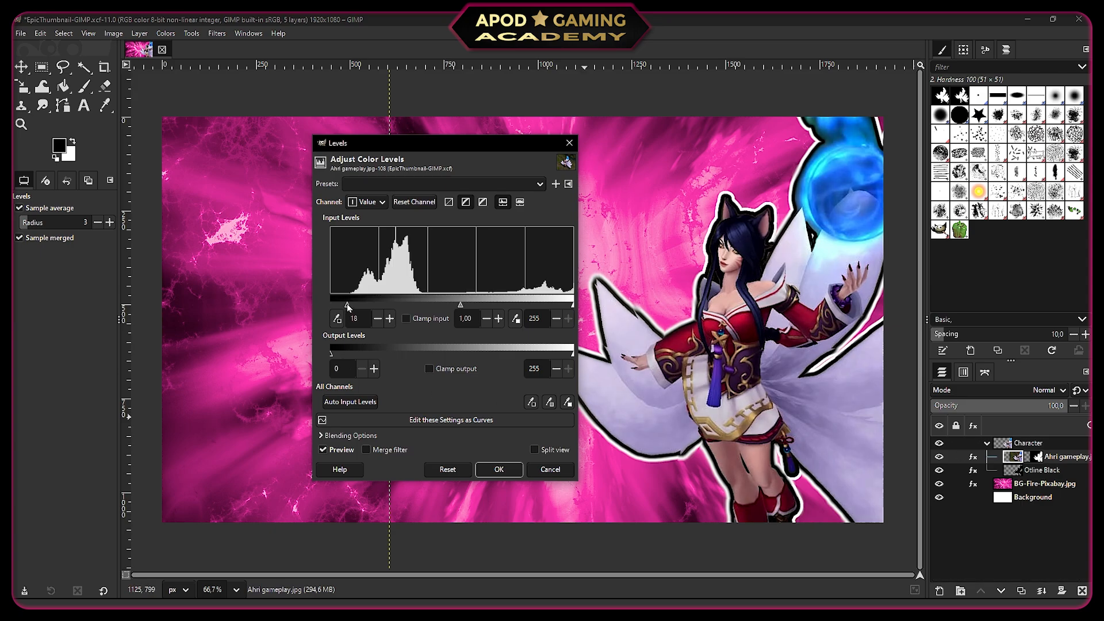
drag(461, 310, 463, 309)
drag(572, 310, 567, 312)
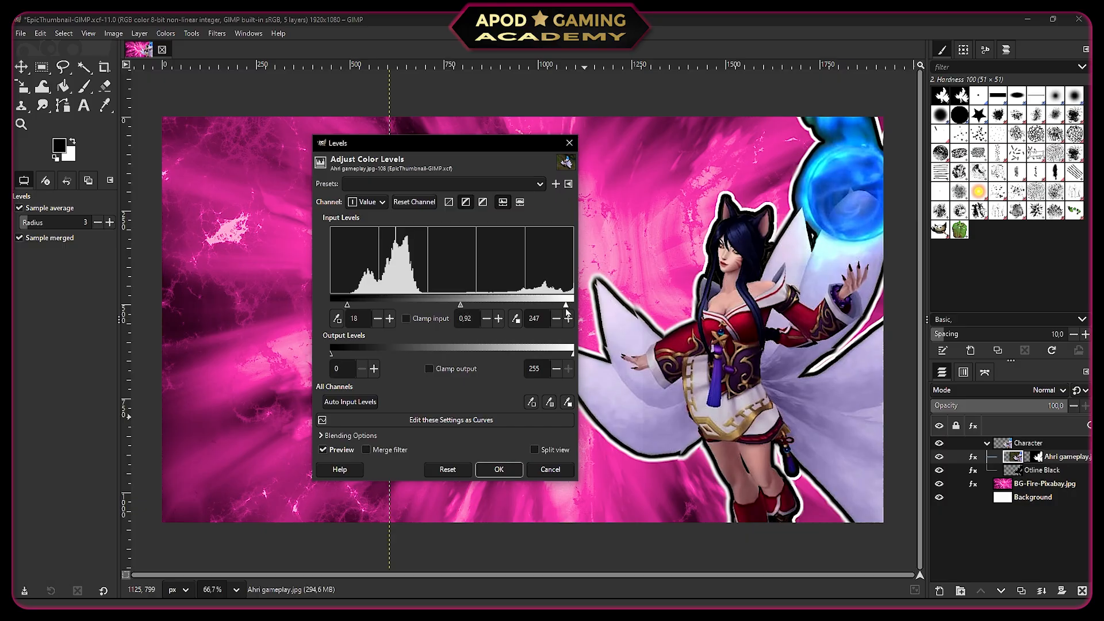
click(499, 470)
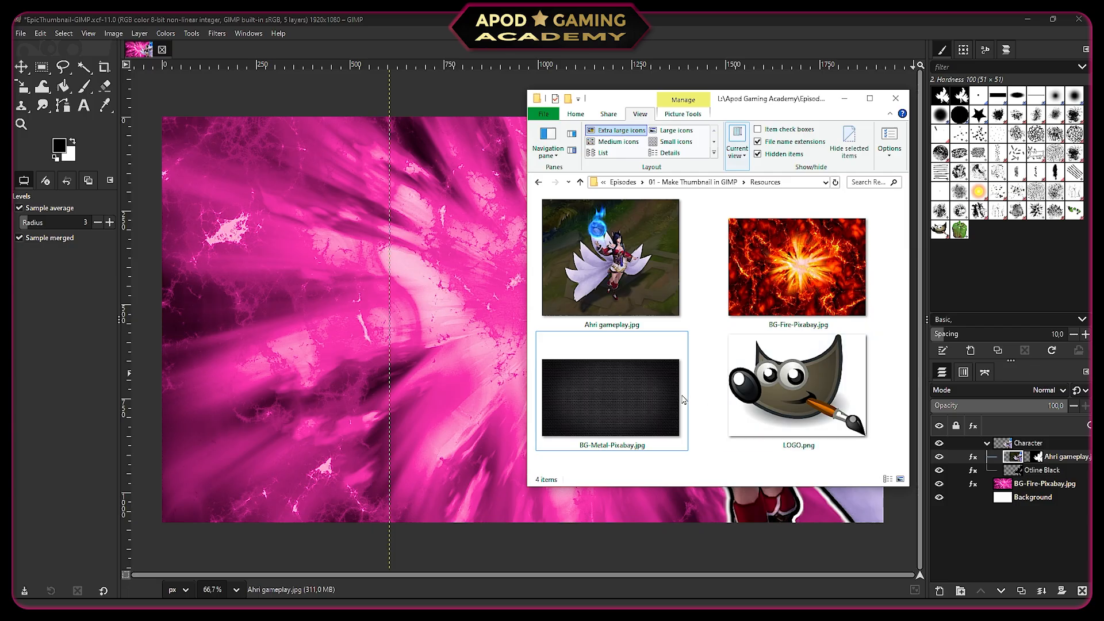
Add BG-Metal-Pixabay.jpg from the Resources folder as a layer and place it between the Character group and BG-Fire-Pixabay.jpg
click(605, 391)
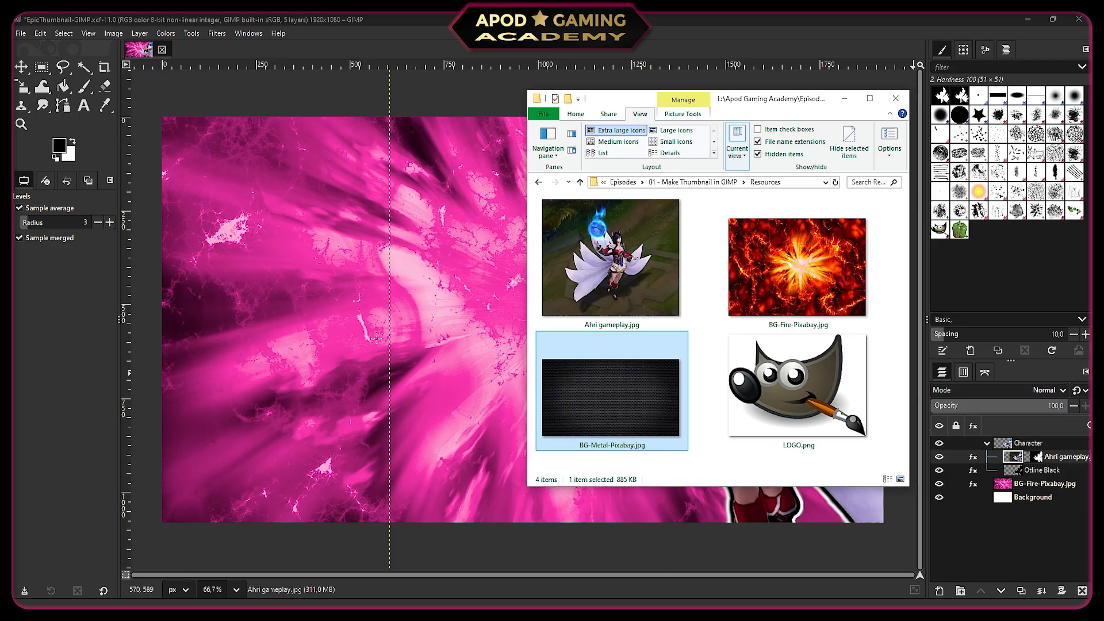
drag(376, 339, 484, 392)
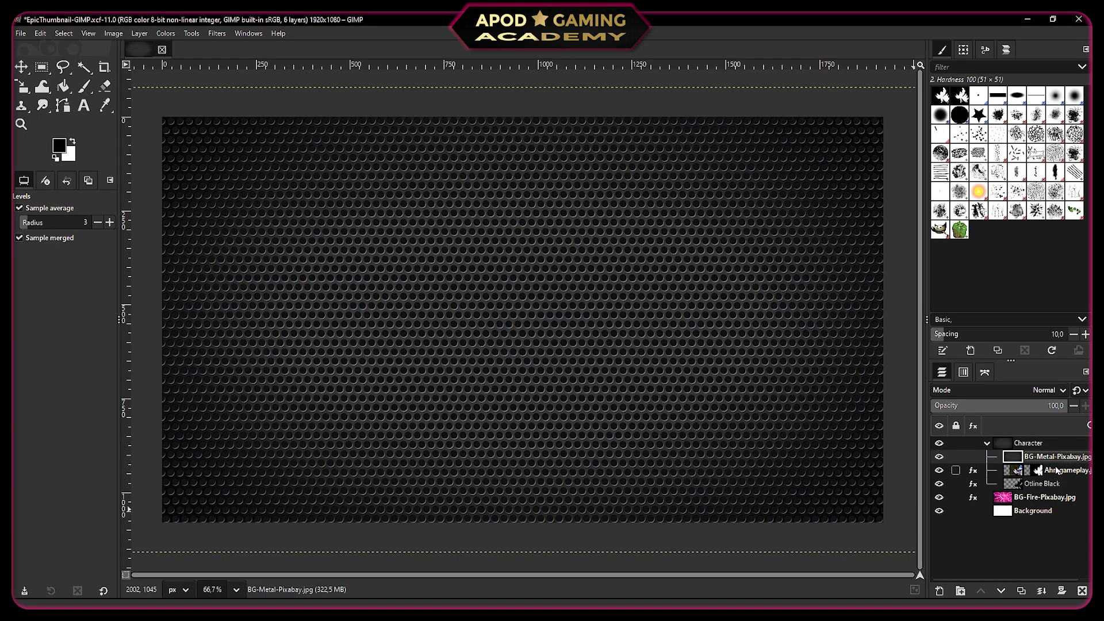
drag(1057, 460, 1023, 495)
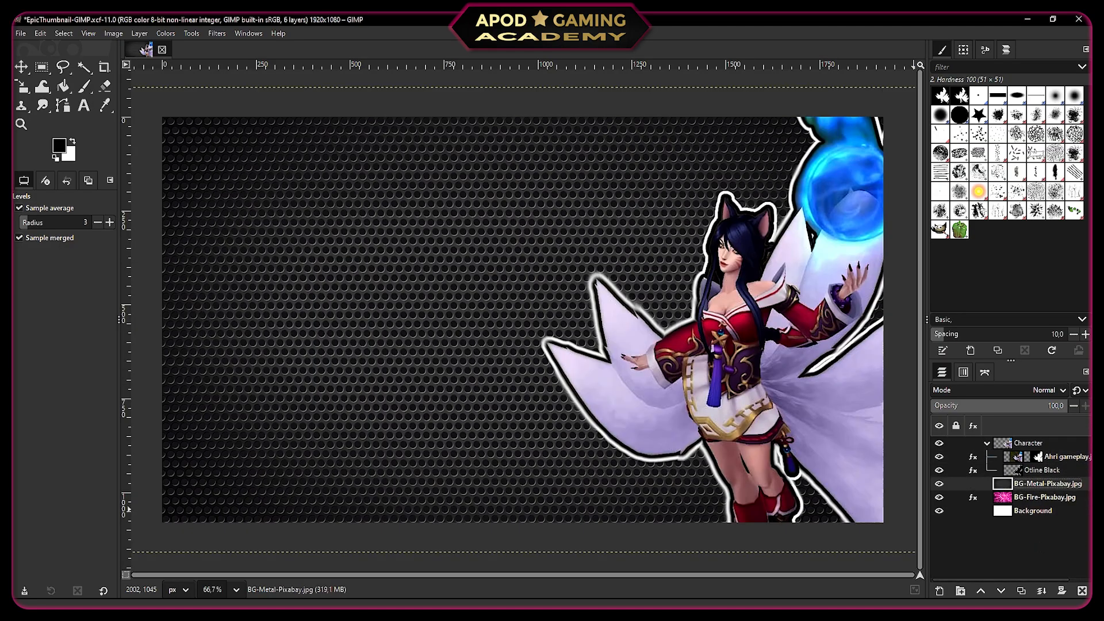
Create a transparent 1920 × 1080 layer named Gradient Color above BG-Metal-Pixabay.jpg and set its mode to Overlay
key(m)
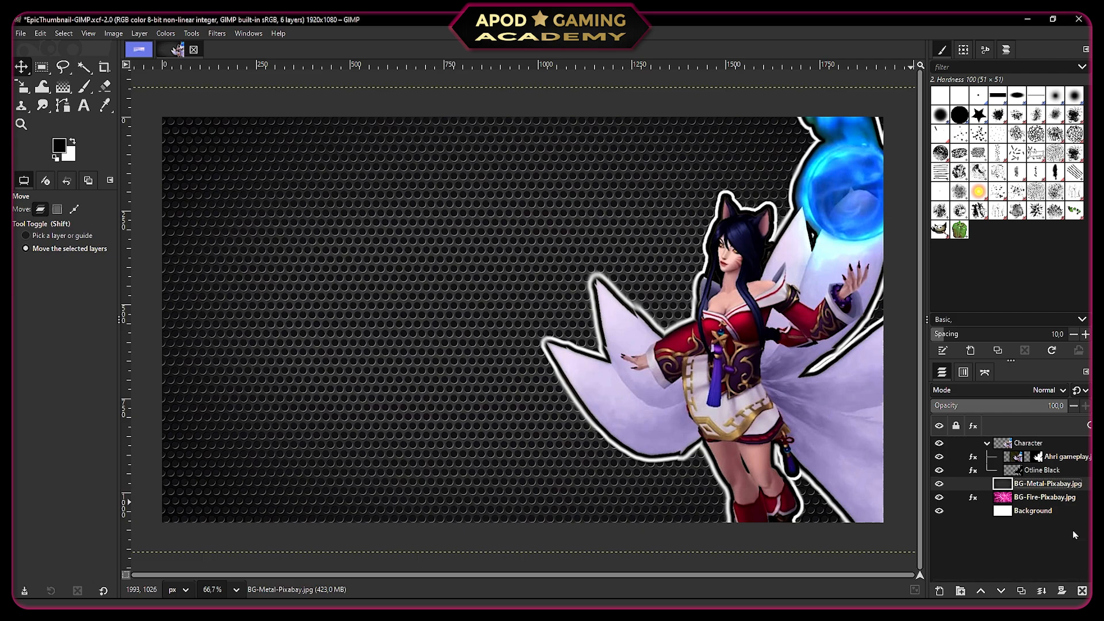
click(940, 591)
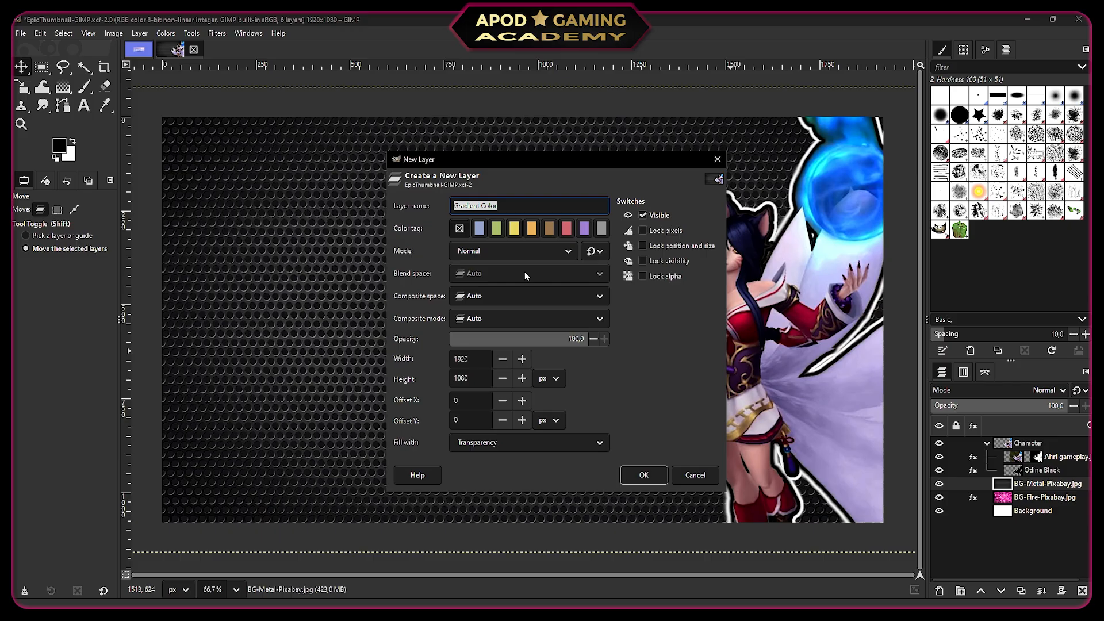
click(566, 249)
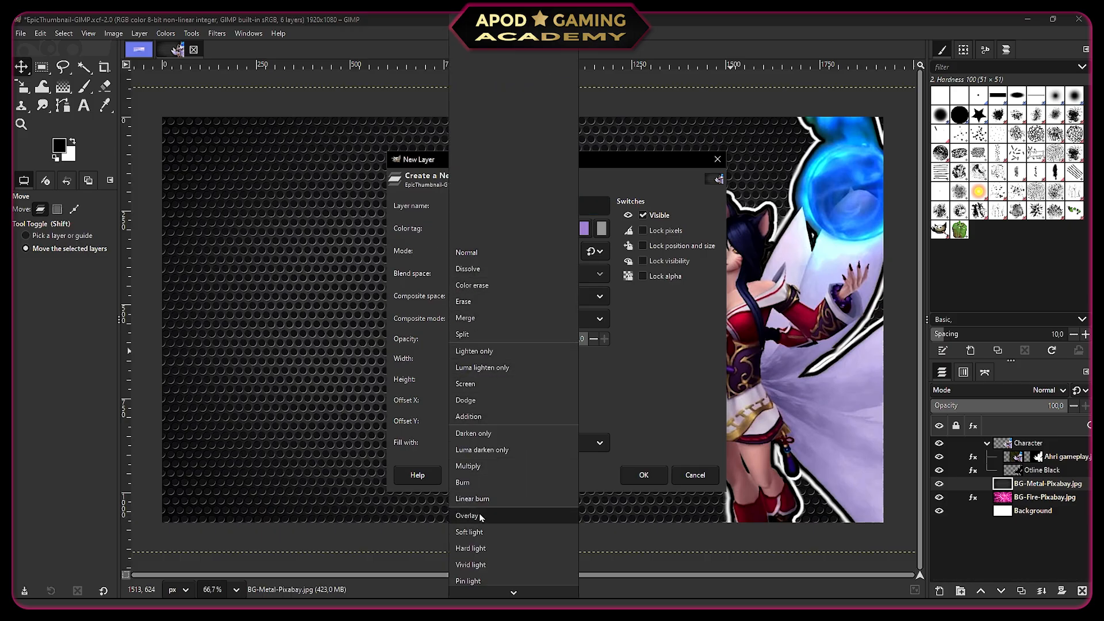
click(678, 368)
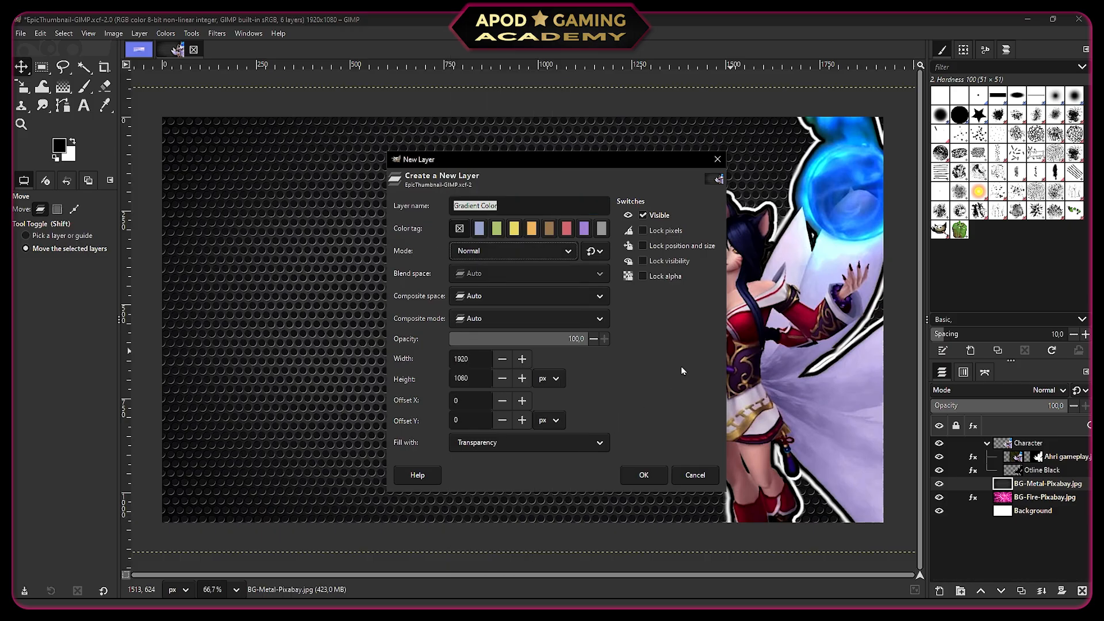
click(644, 475)
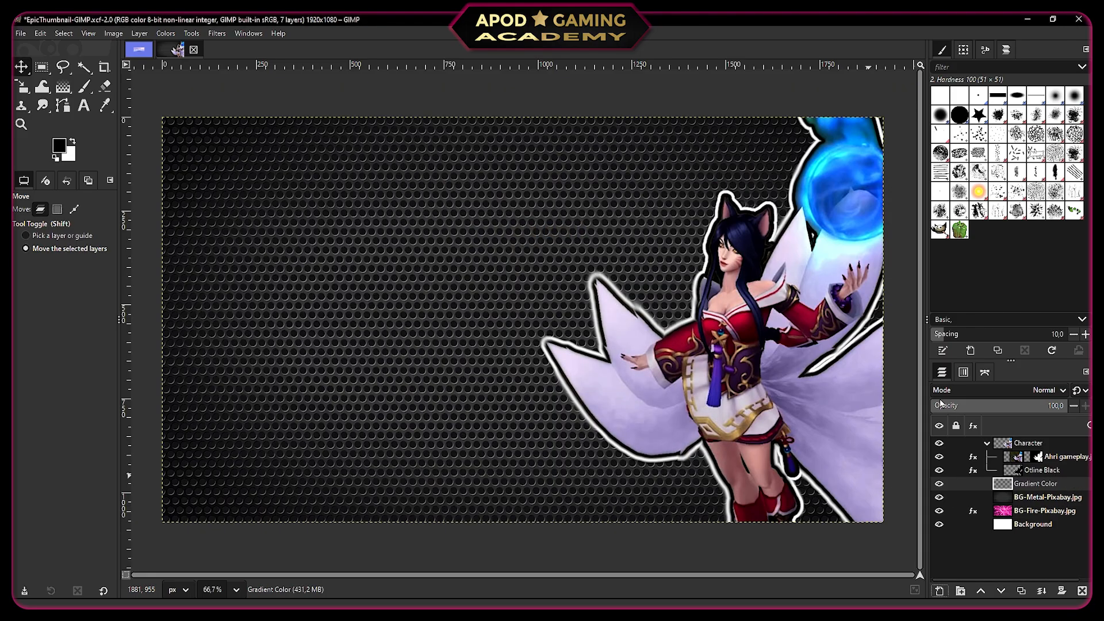
click(1065, 392)
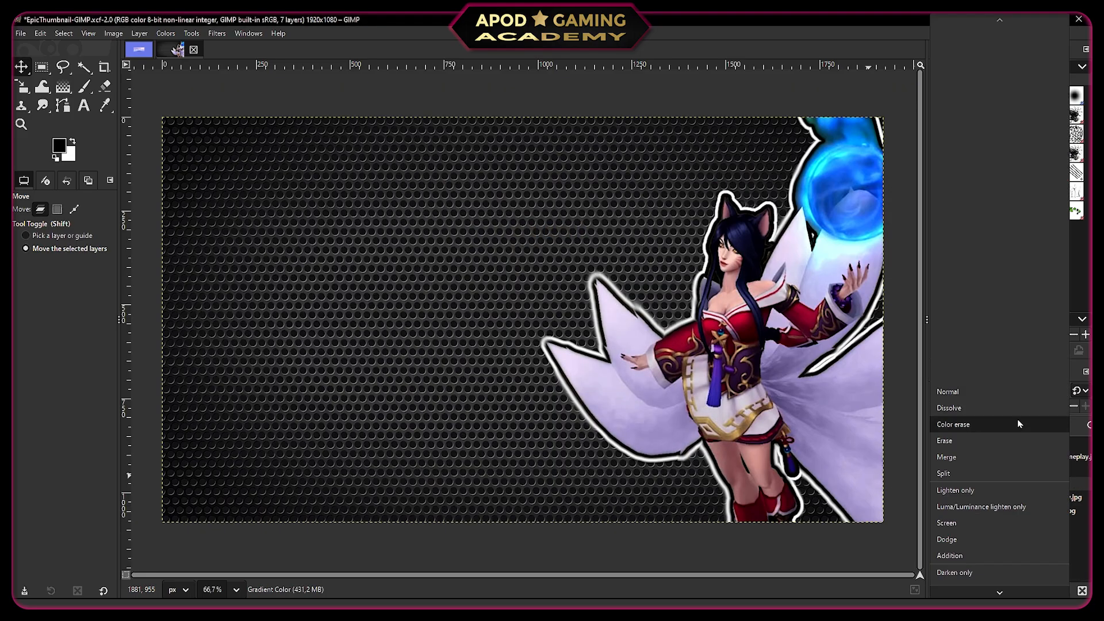
scroll(1016, 463, down, 5)
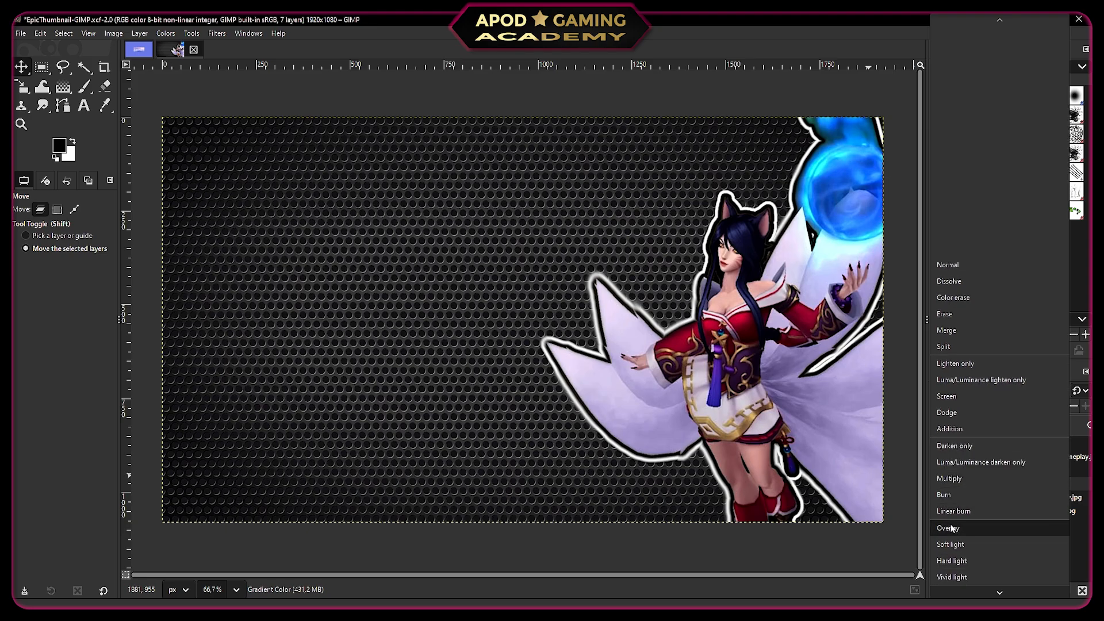
click(949, 528)
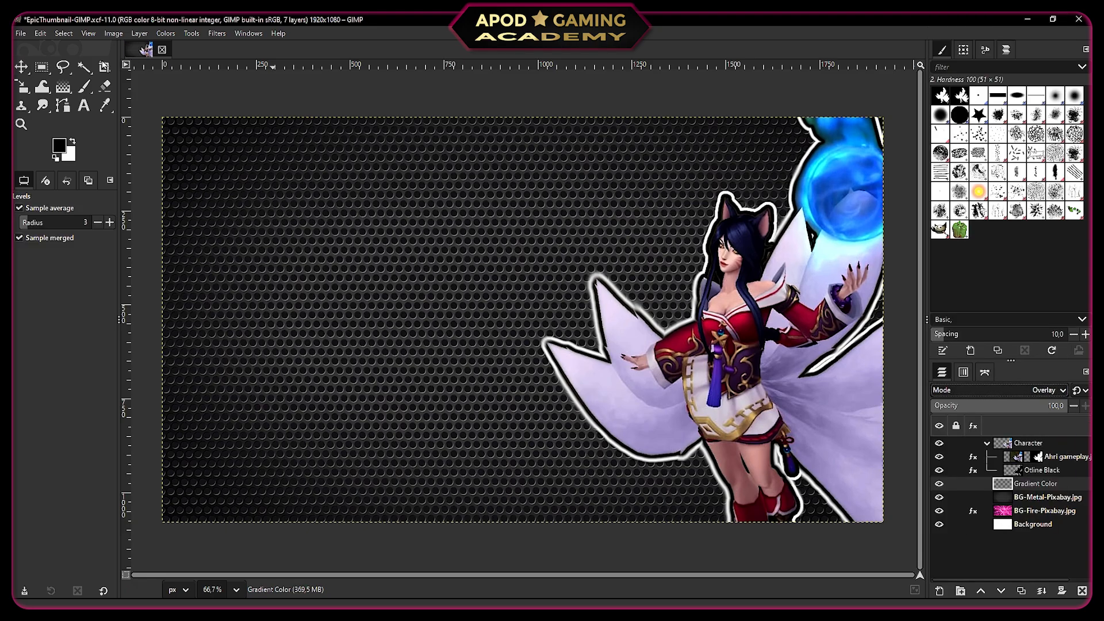
Draw a vertical Custom linear gradient about 1000 px long down the canvas on the Gradient Color layer
click(64, 87)
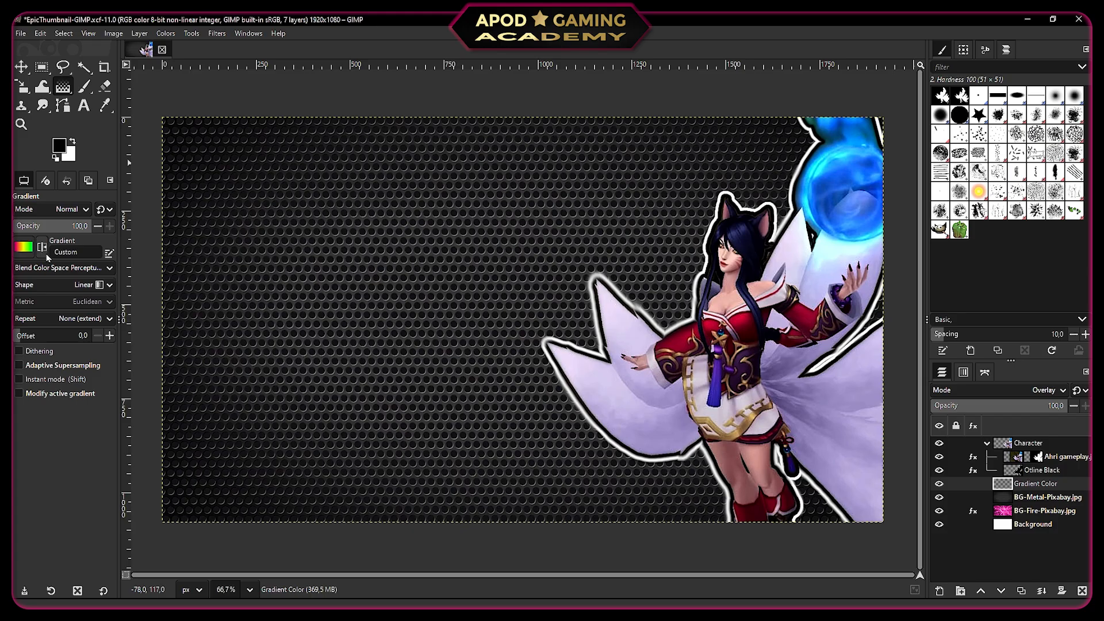
click(24, 251)
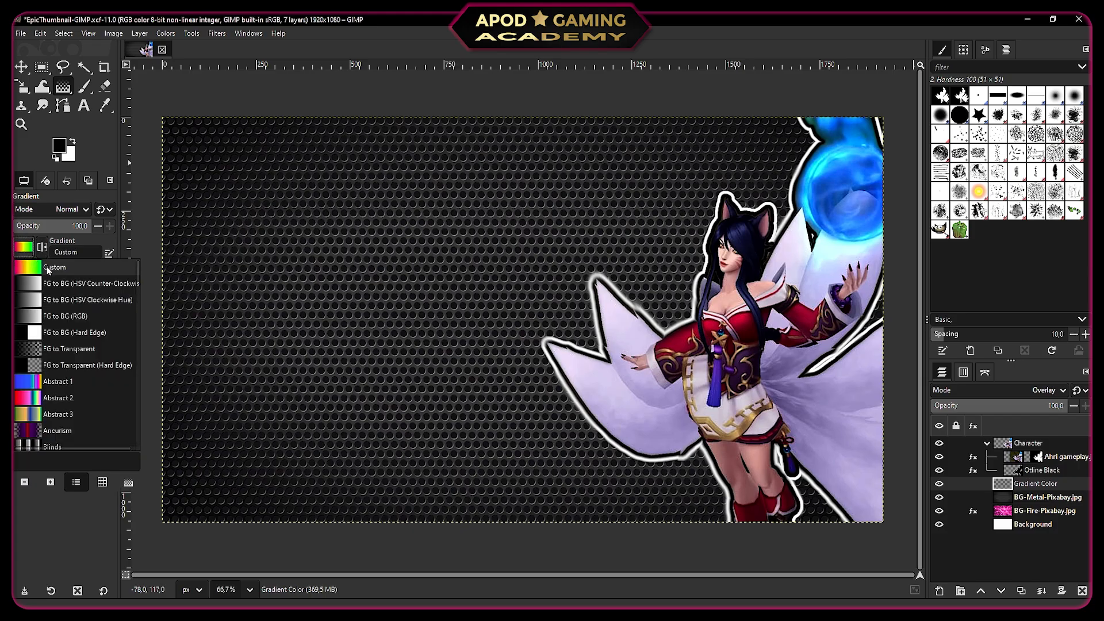
click(475, 127)
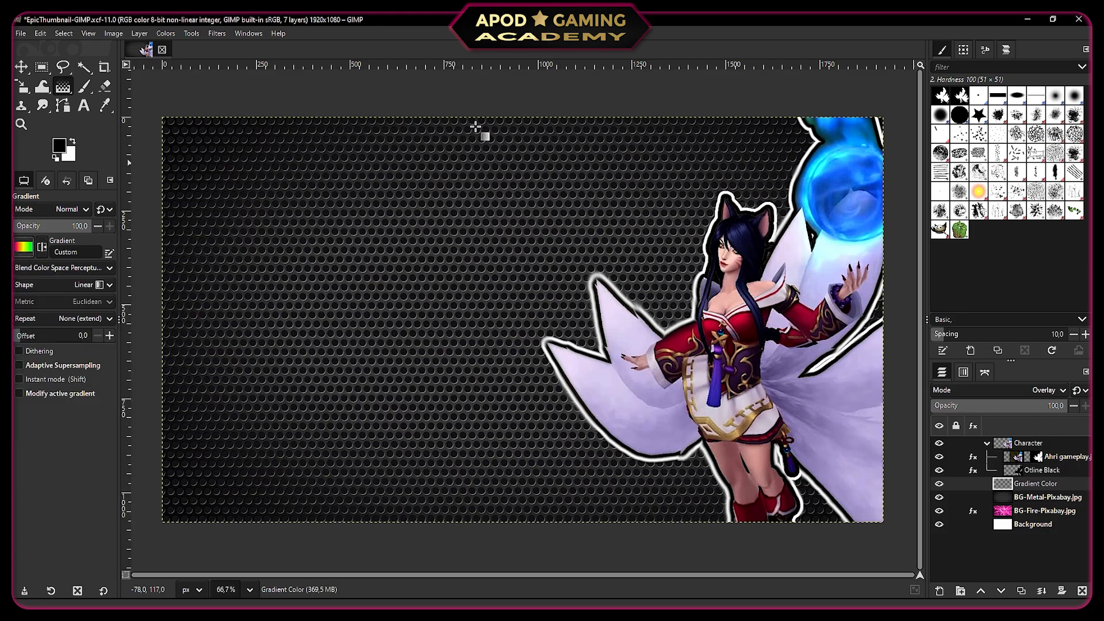
drag(473, 135, 472, 511)
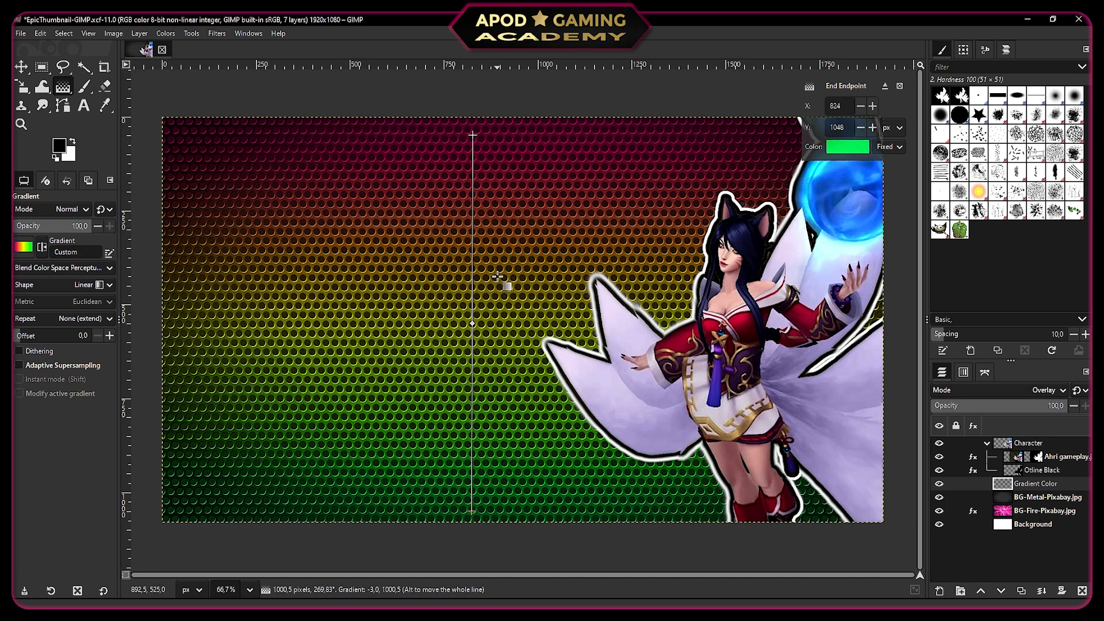
Set the gradient's start endpoint colour to dark blue 001462
click(473, 135)
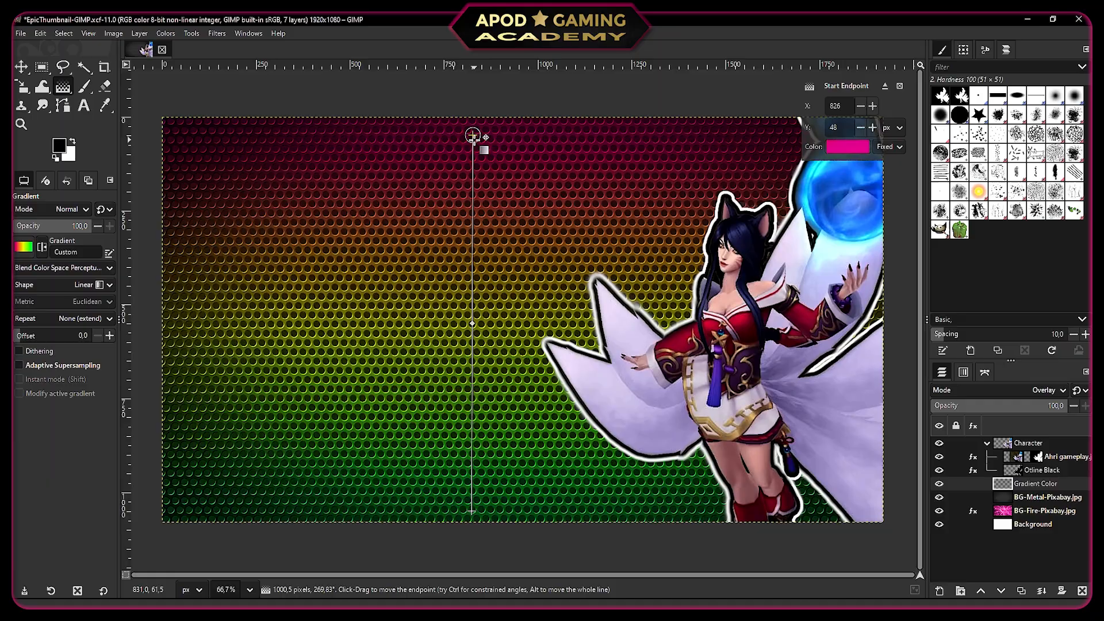
click(848, 147)
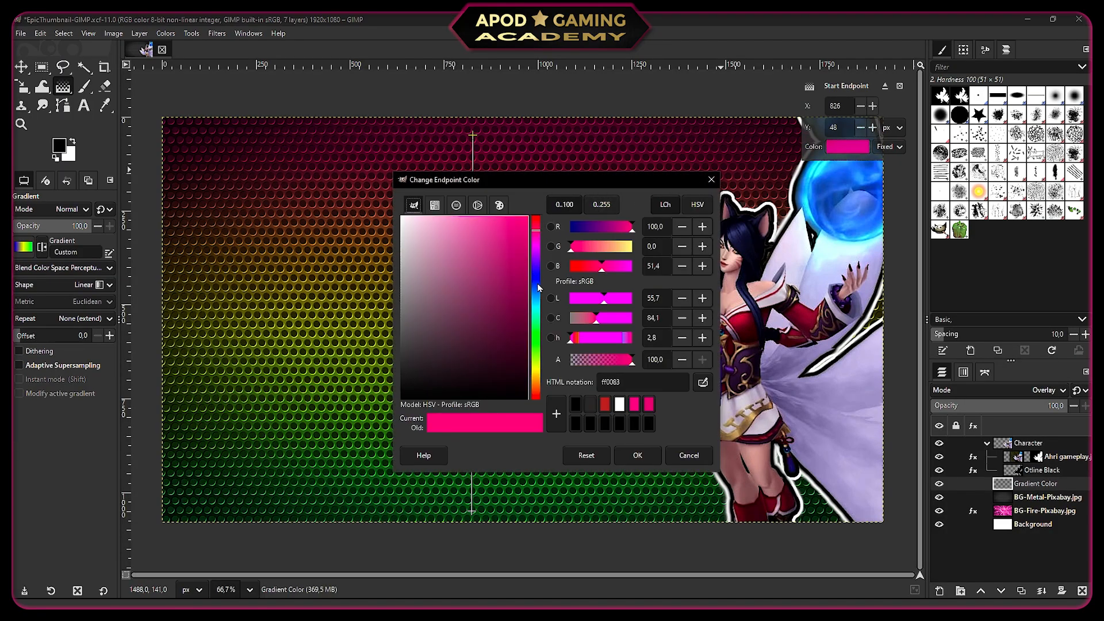
drag(537, 275, 537, 283)
drag(516, 344, 532, 328)
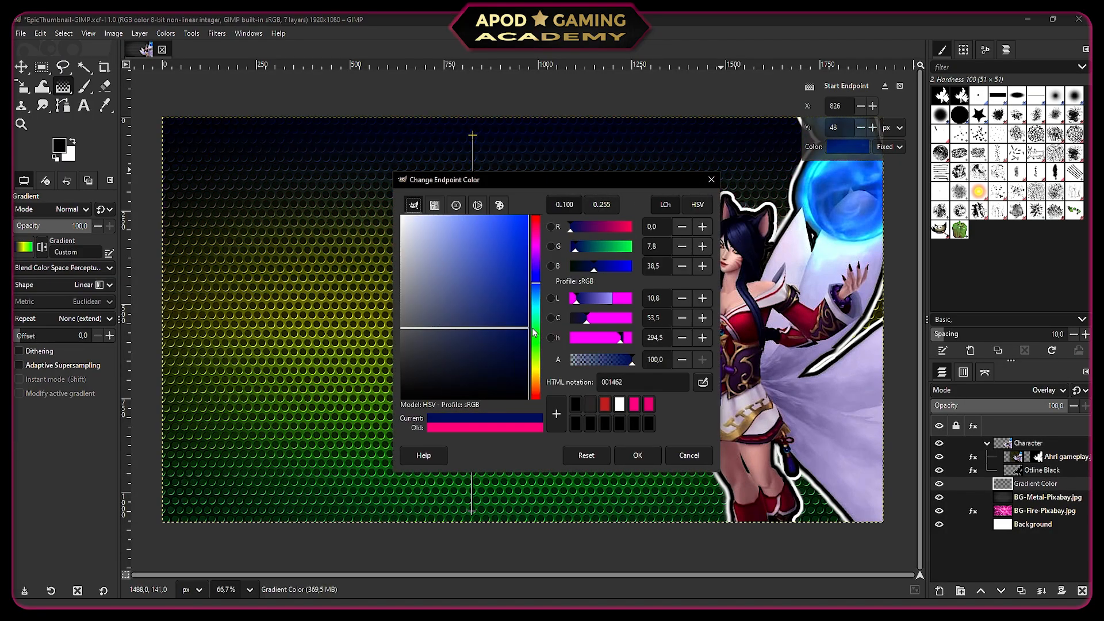
click(655, 455)
Set the colour of the gradient's middle stop to blue 2559e1
click(472, 323)
click(851, 125)
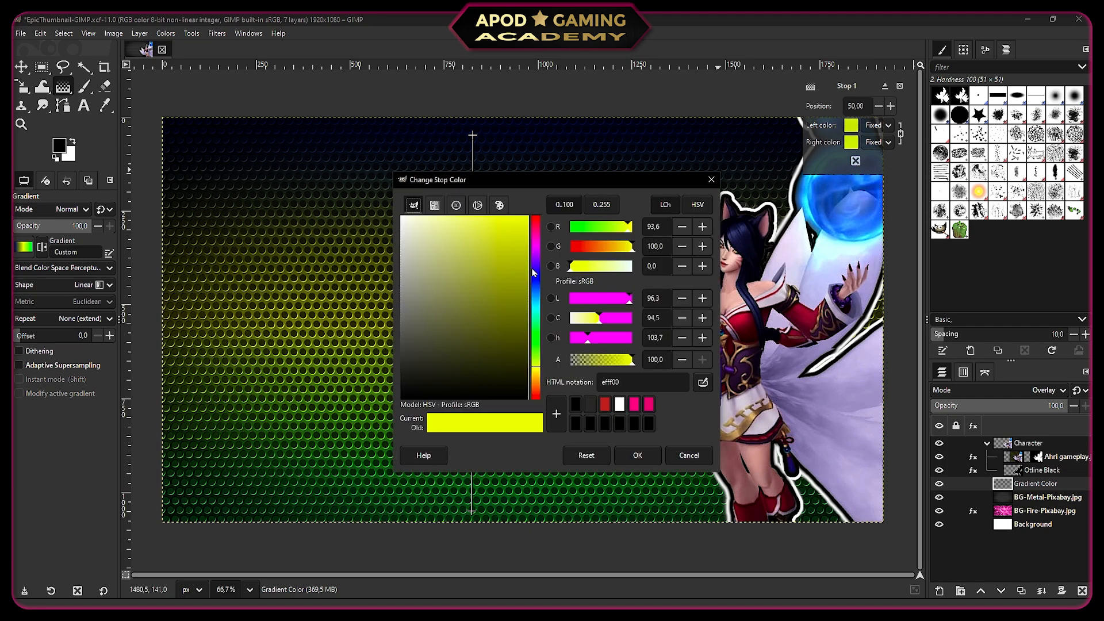
drag(533, 272, 509, 236)
click(638, 455)
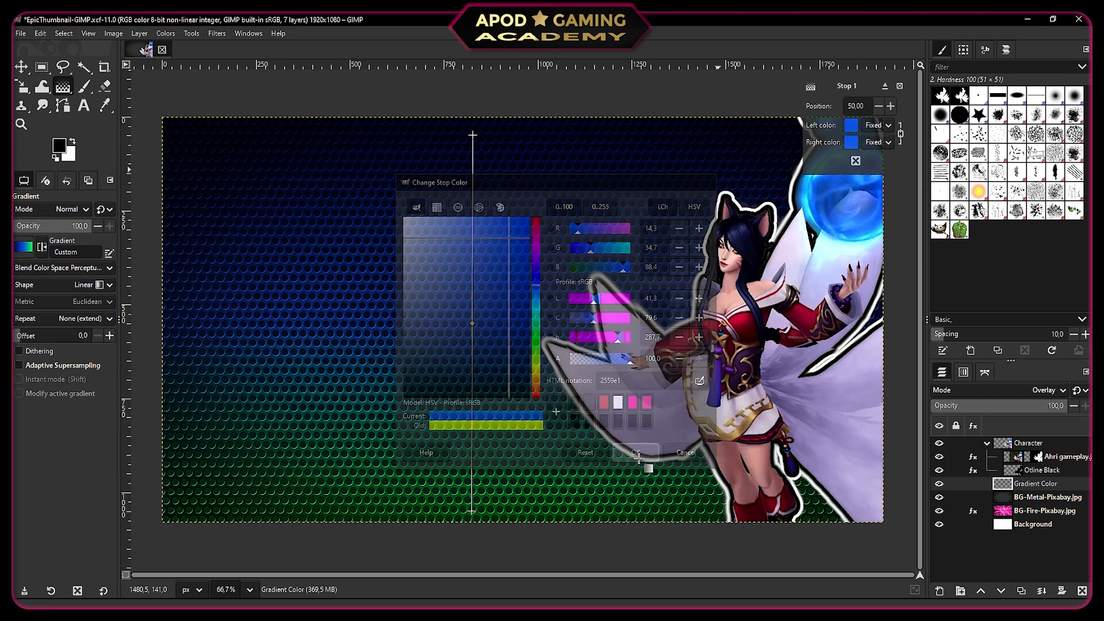
Set the gradient's end endpoint colour to dark blue, and select the BG-Metal-Pixabay.jpg layer
click(472, 511)
click(847, 147)
click(536, 276)
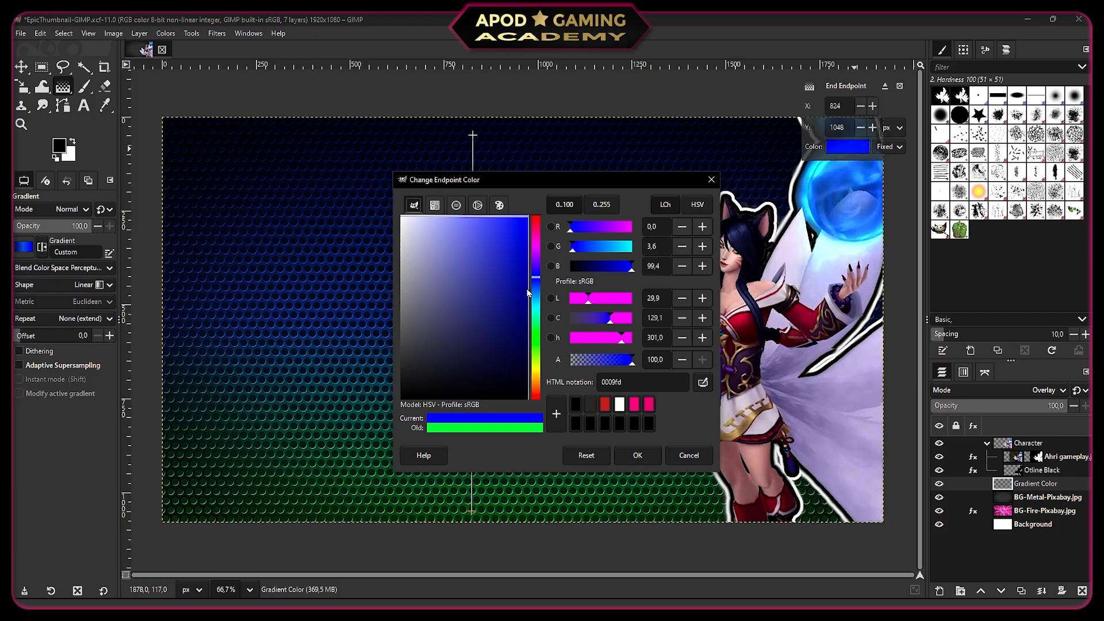
click(523, 337)
click(637, 455)
click(1035, 497)
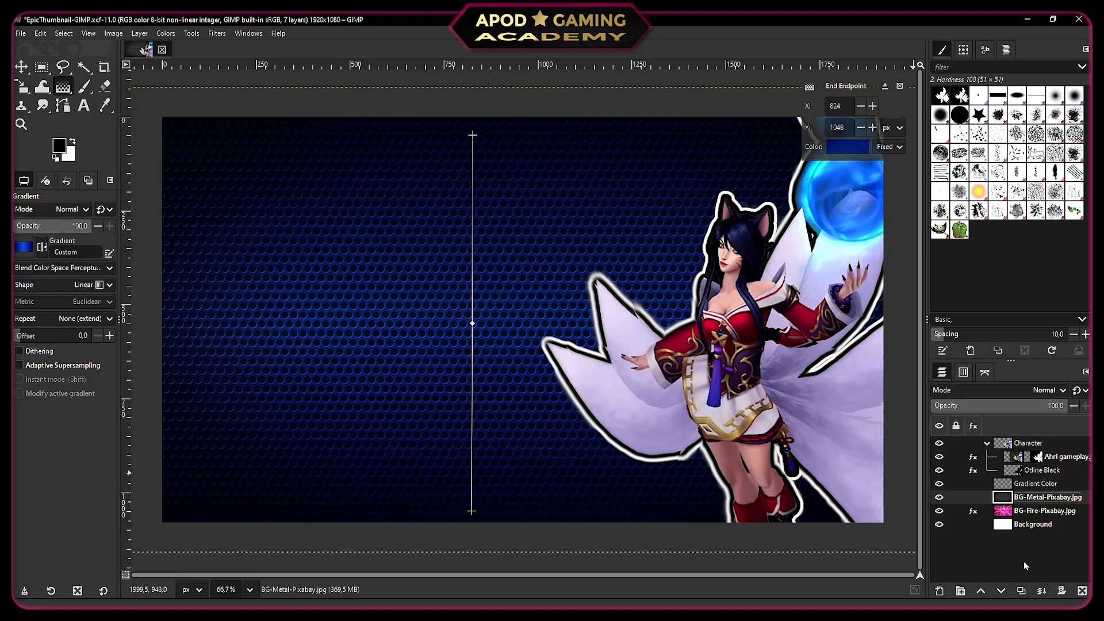
Create a layer group named Panel and move the Gradient Color and BG-Metal-Pixabay.jpg layers into it
click(960, 592)
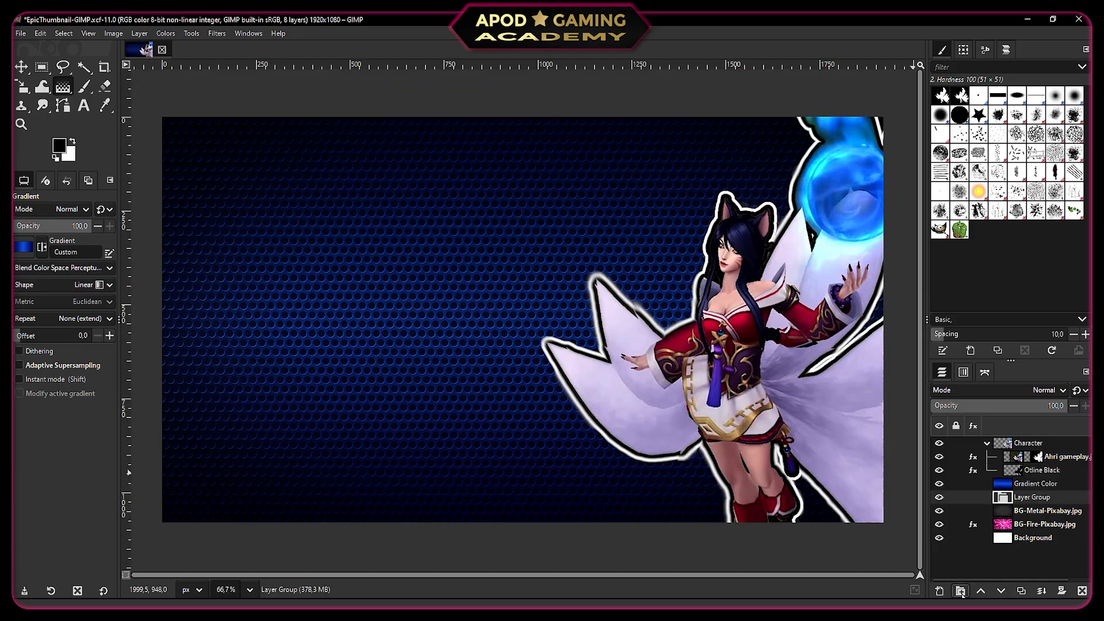
double_click(1031, 497)
text(Panel)
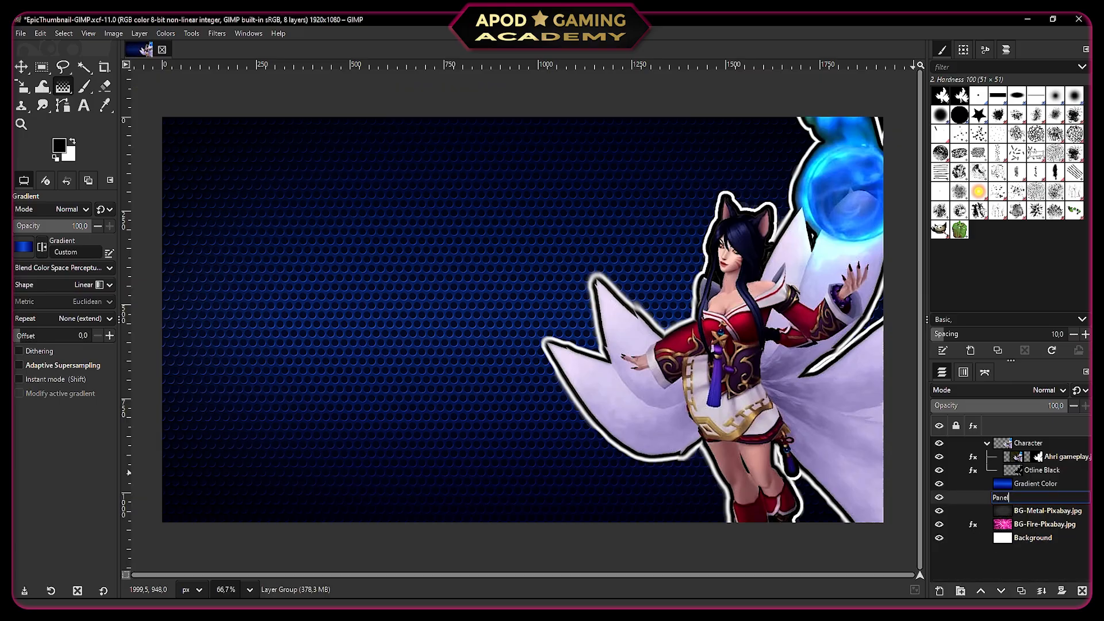
key(Return)
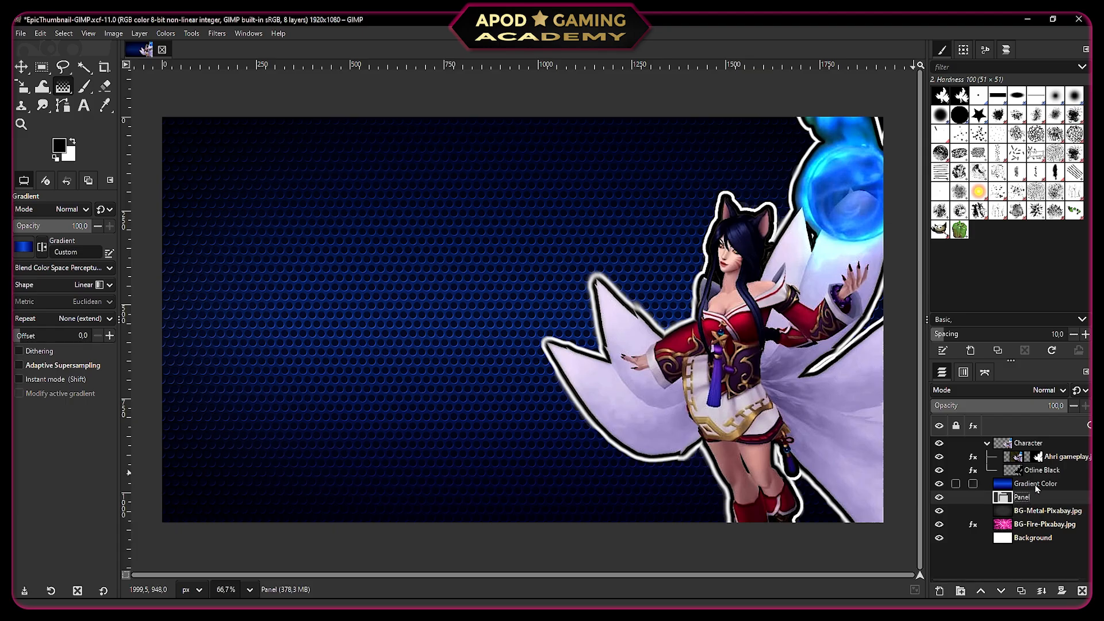
drag(1029, 484, 1020, 509)
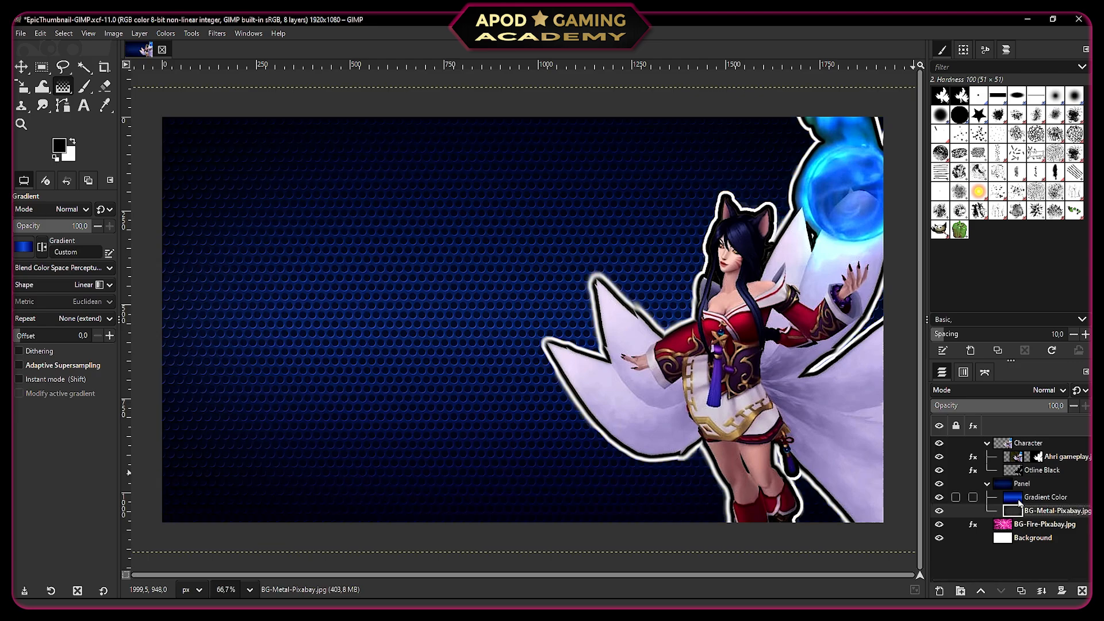
With the Panel group active, outline the canvas's left part with Free Select, slanting its right edge from about x 1040 px at the top to 810 px at the bottom
click(1022, 484)
key(m)
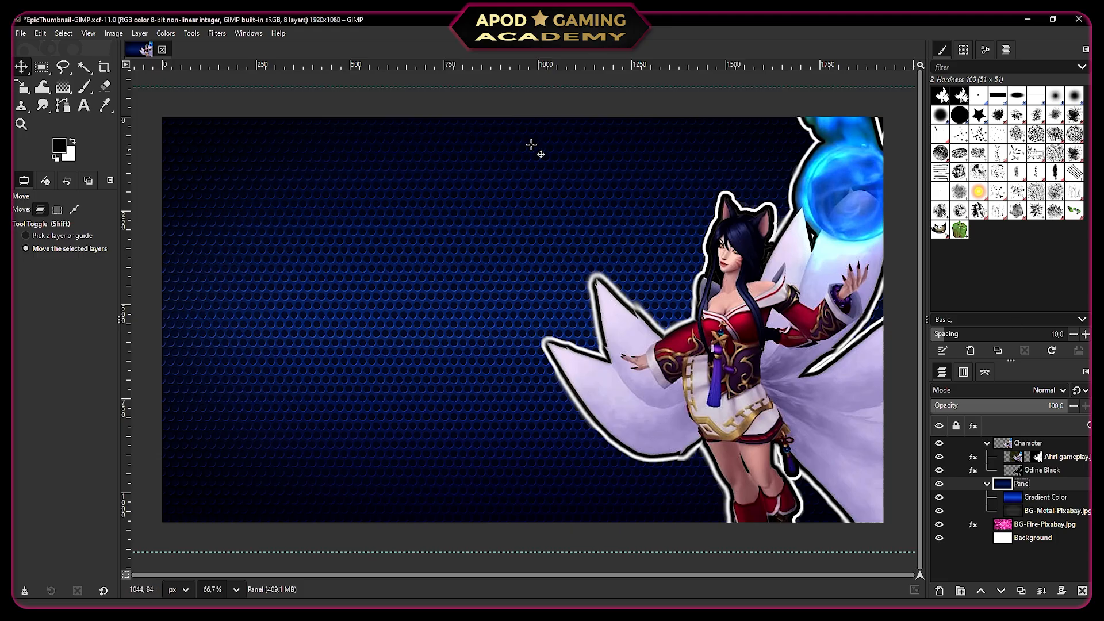
click(61, 66)
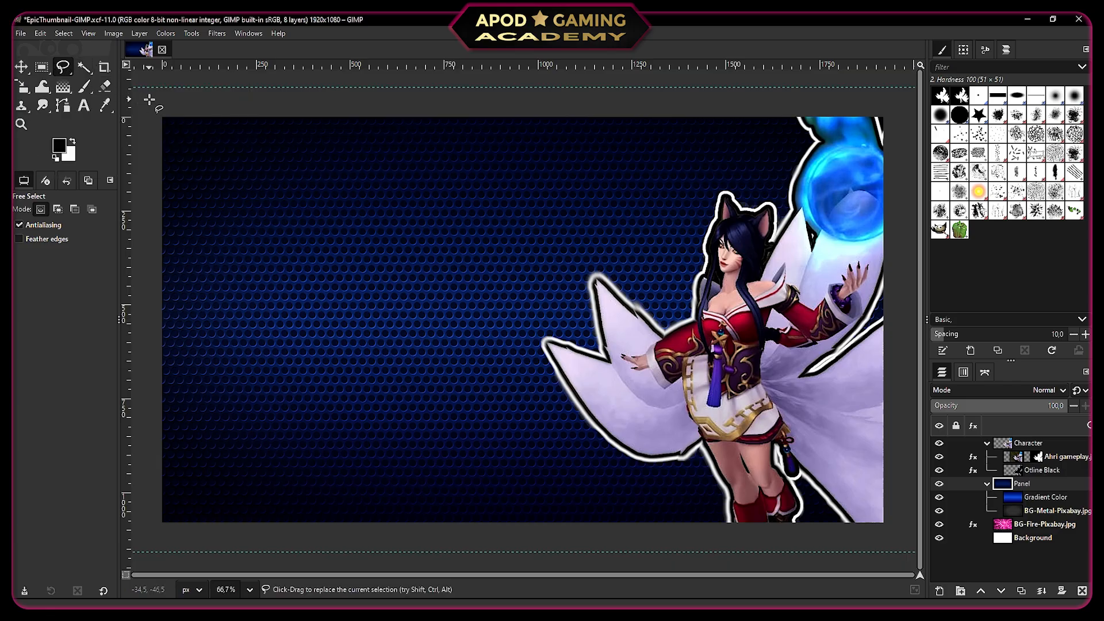
mouse_move(149, 99)
mouse_down()
mouse_move(157, 392)
mouse_move(140, 491)
mouse_up()
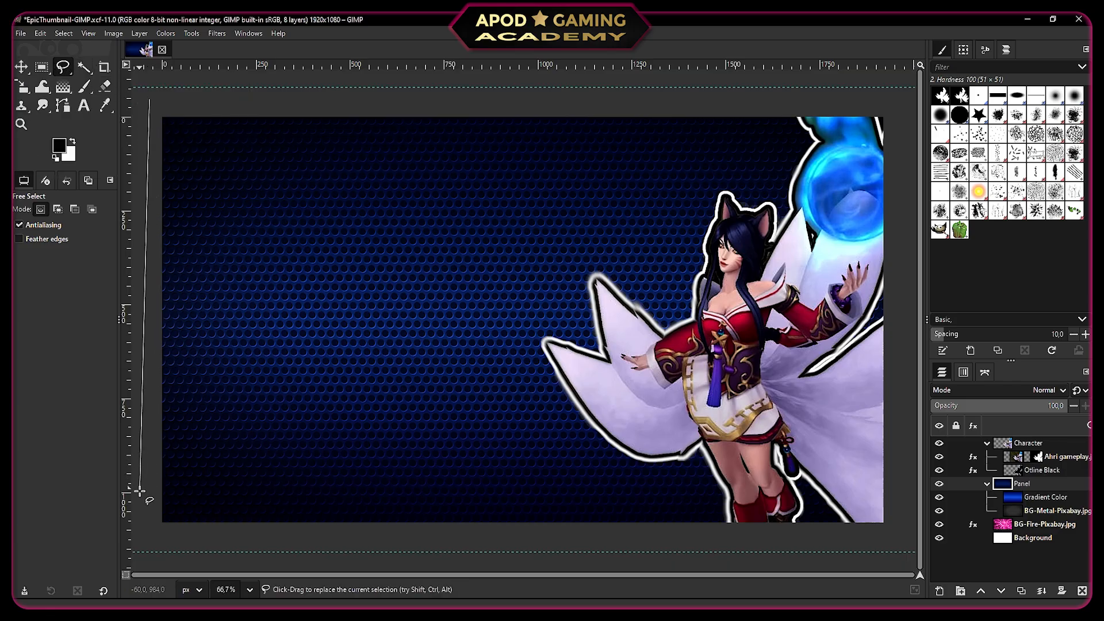
click(146, 533)
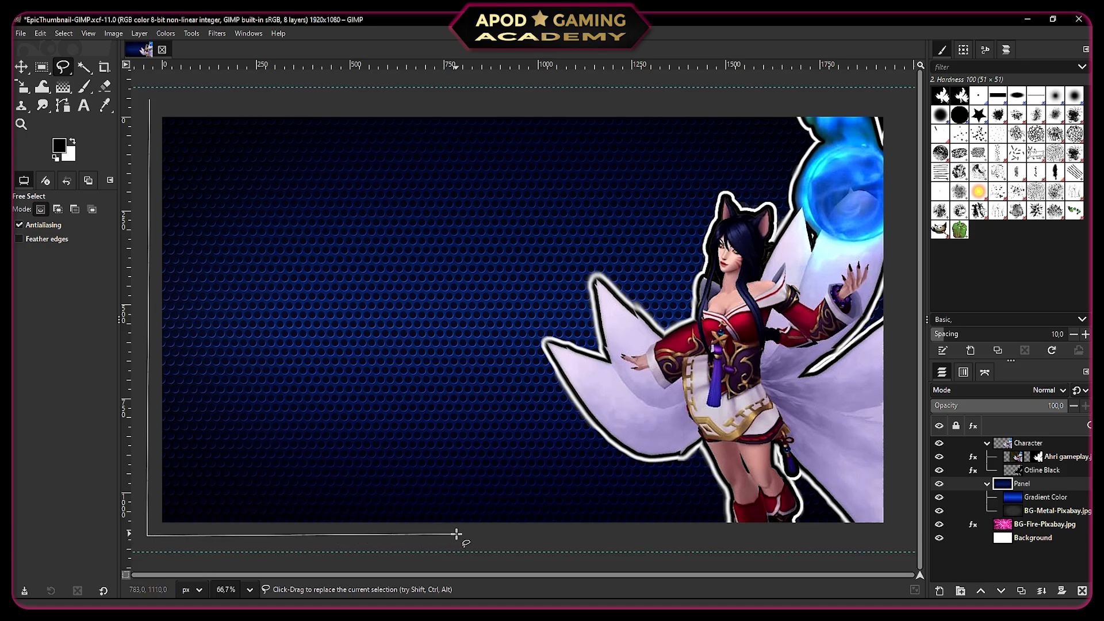
click(467, 535)
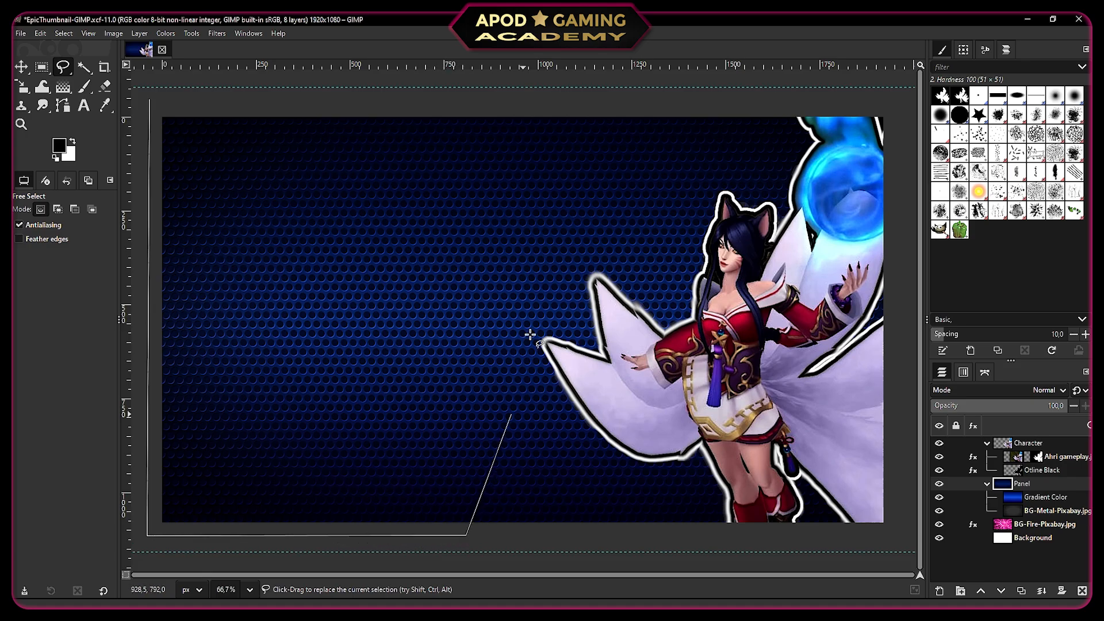
click(554, 104)
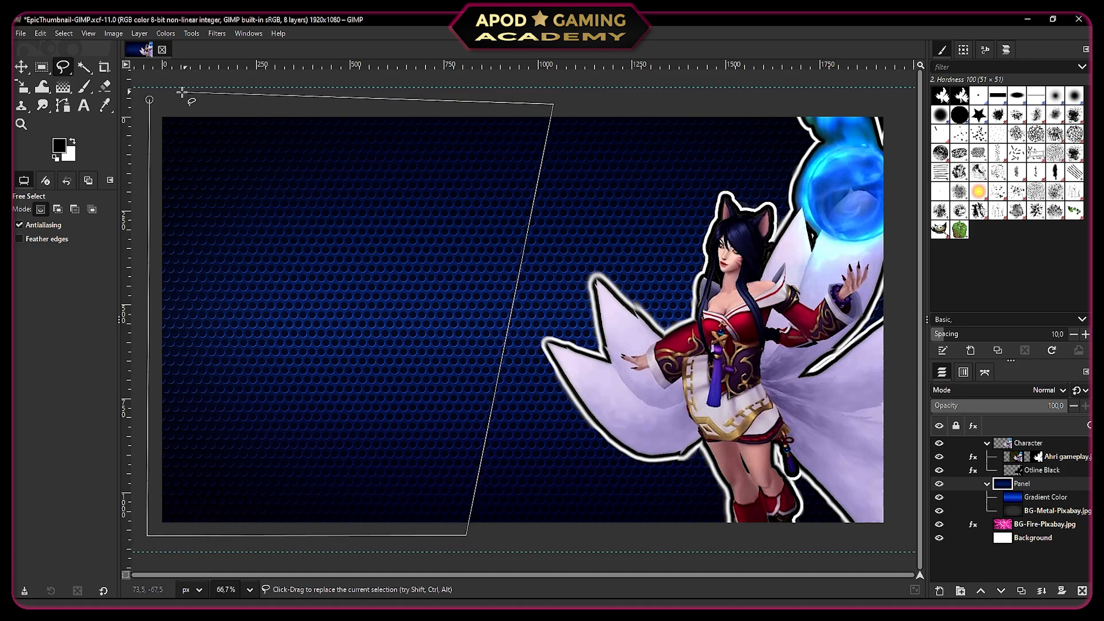
click(148, 99)
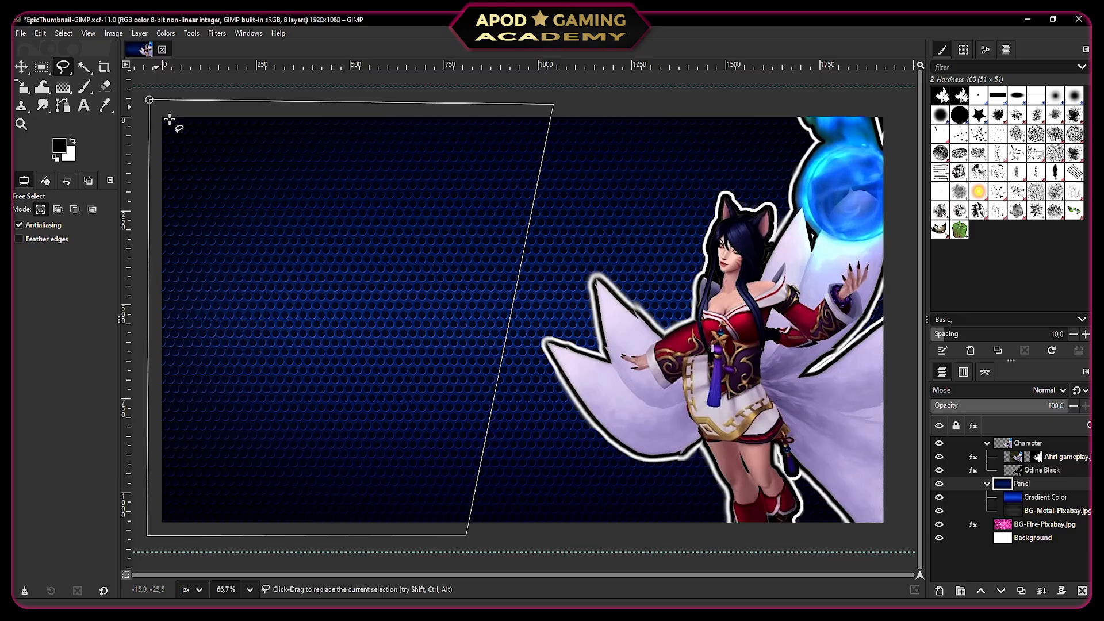
Add a layer mask to the Panel group initialized from the selection, with mask inversion off
right_click(1039, 488)
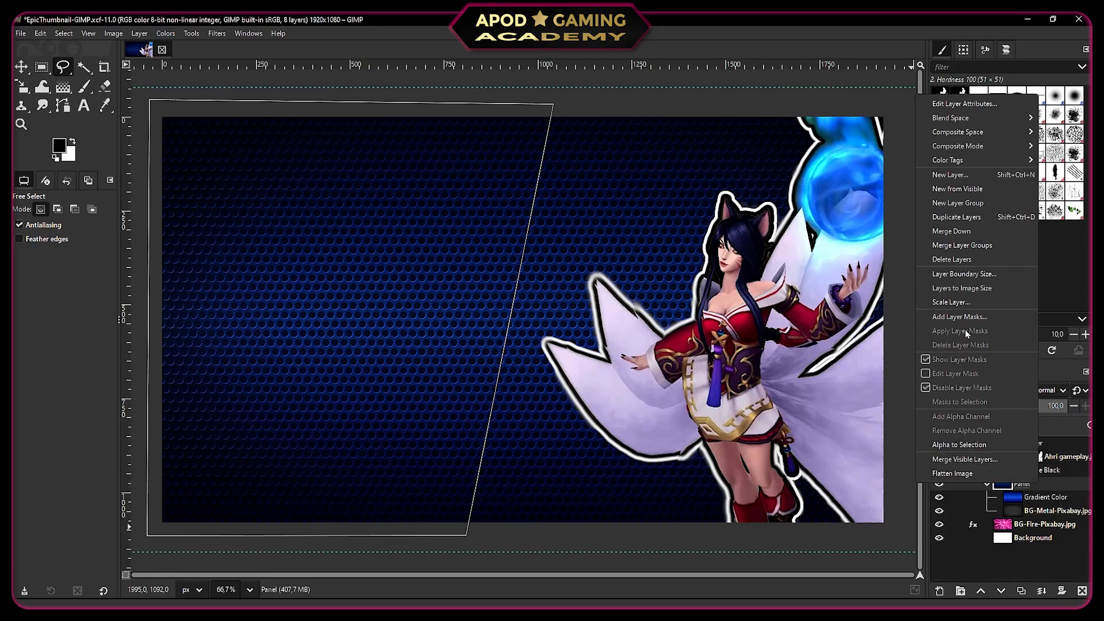
click(957, 317)
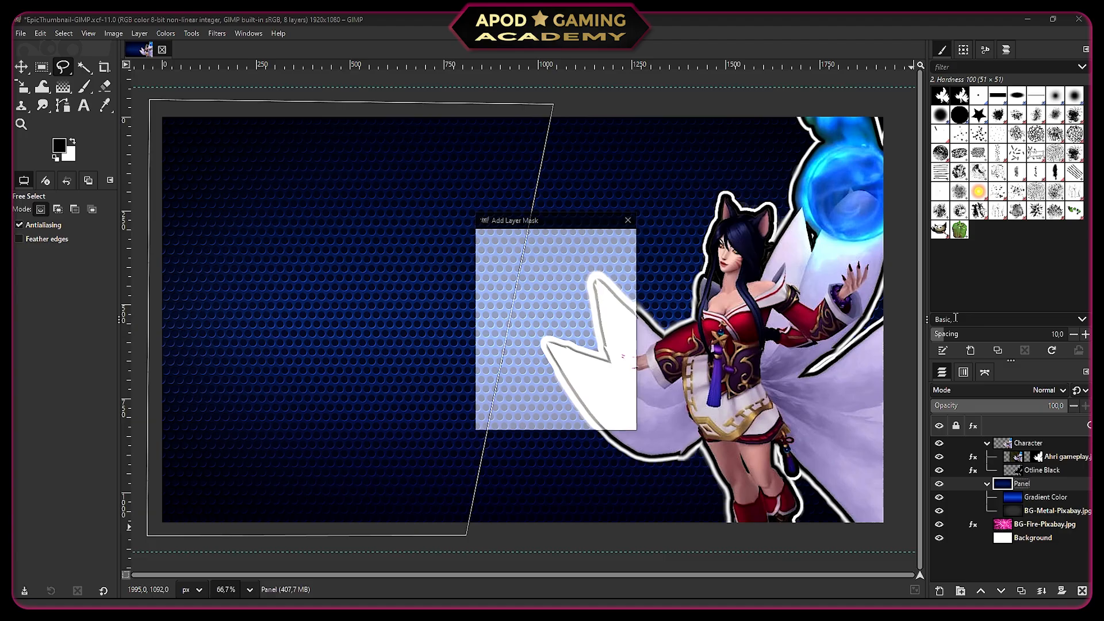
click(489, 389)
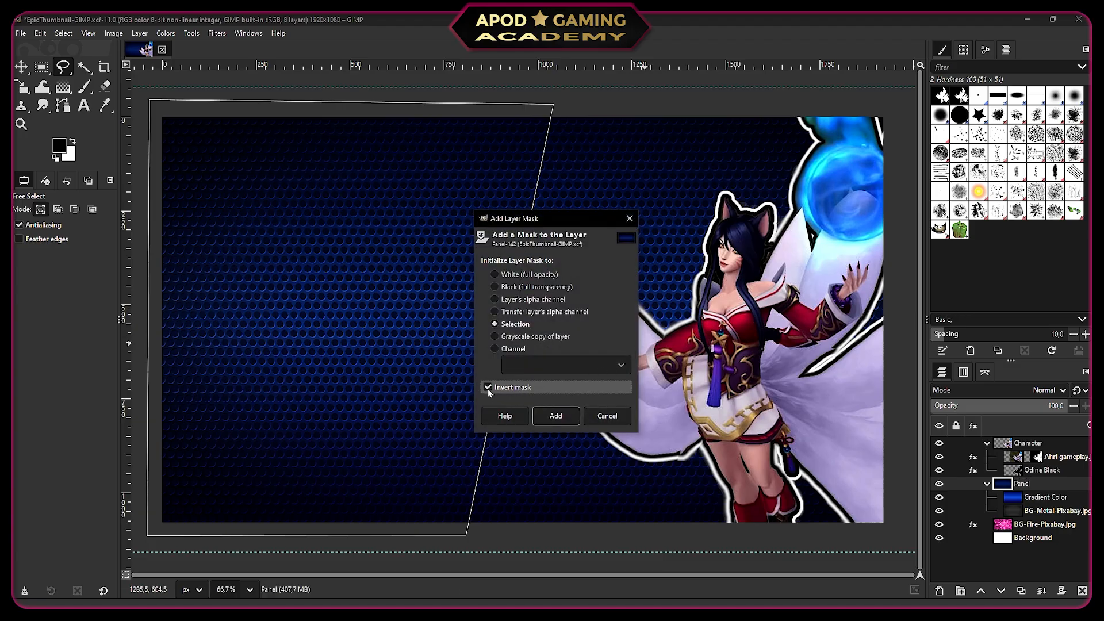
click(563, 421)
Enlarge the Character group proportionally and reposition it so the tail tips overlap the panel's slanted edge
key(shift+s)
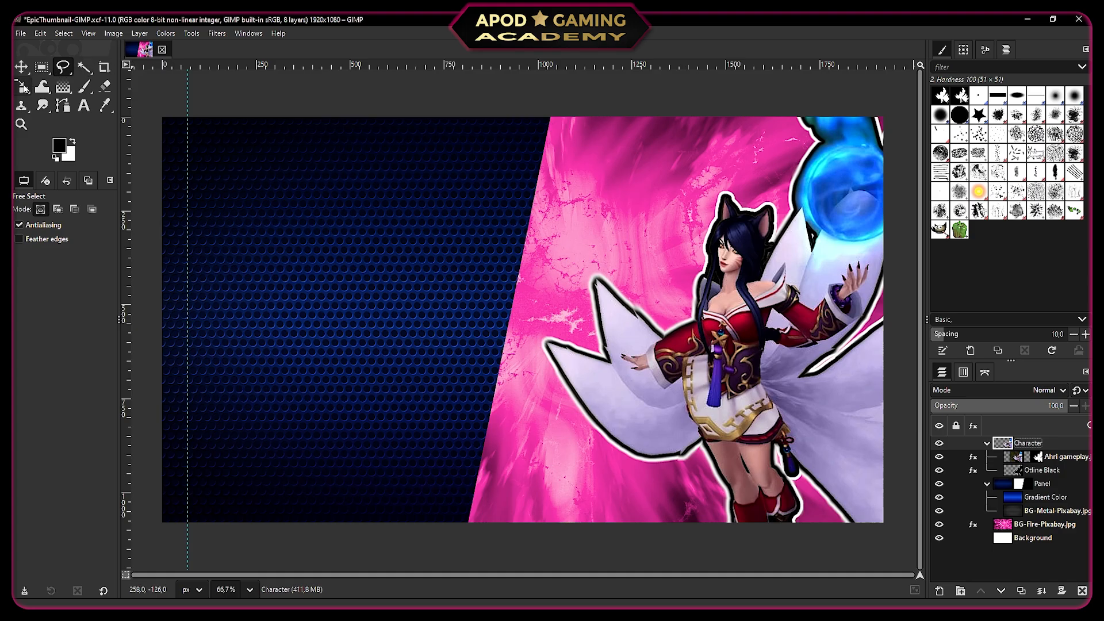
click(496, 237)
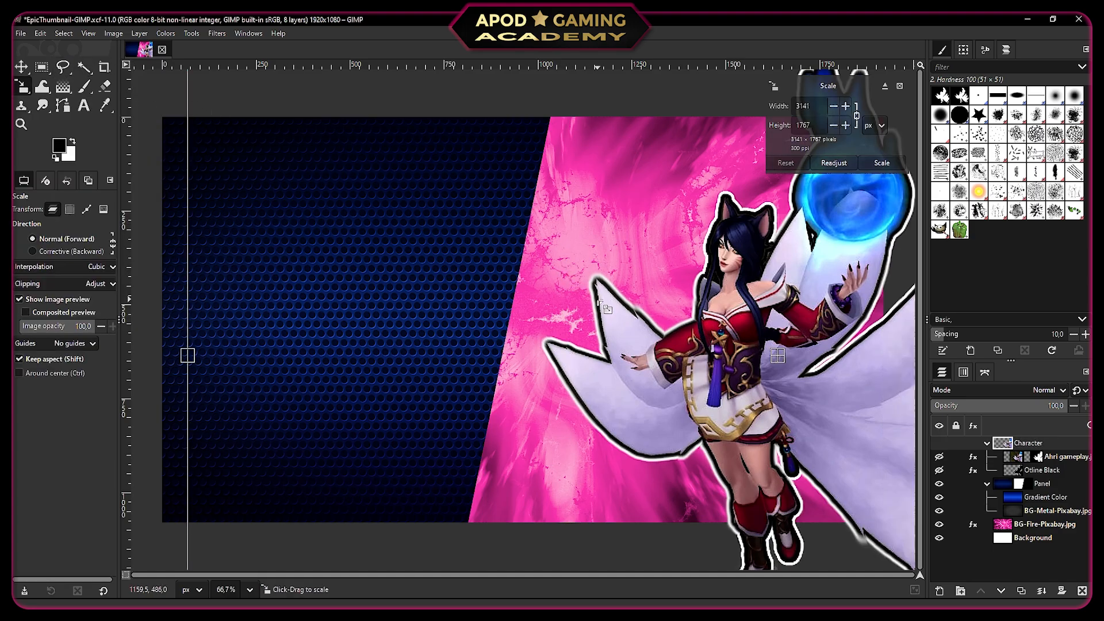
drag(585, 290, 405, 212)
click(24, 67)
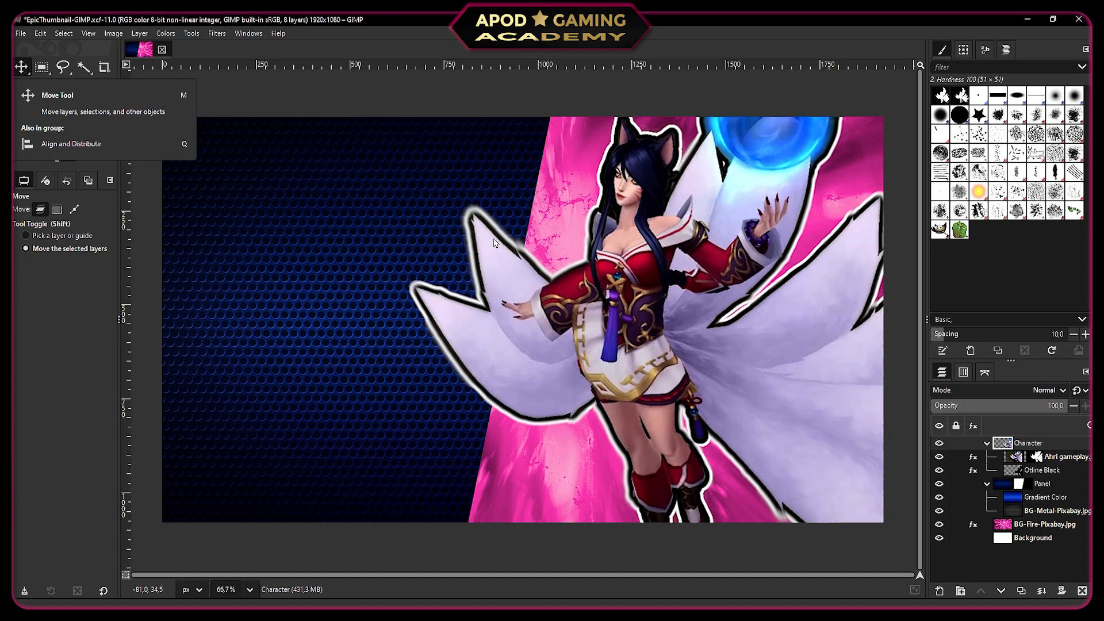
drag(621, 211, 659, 260)
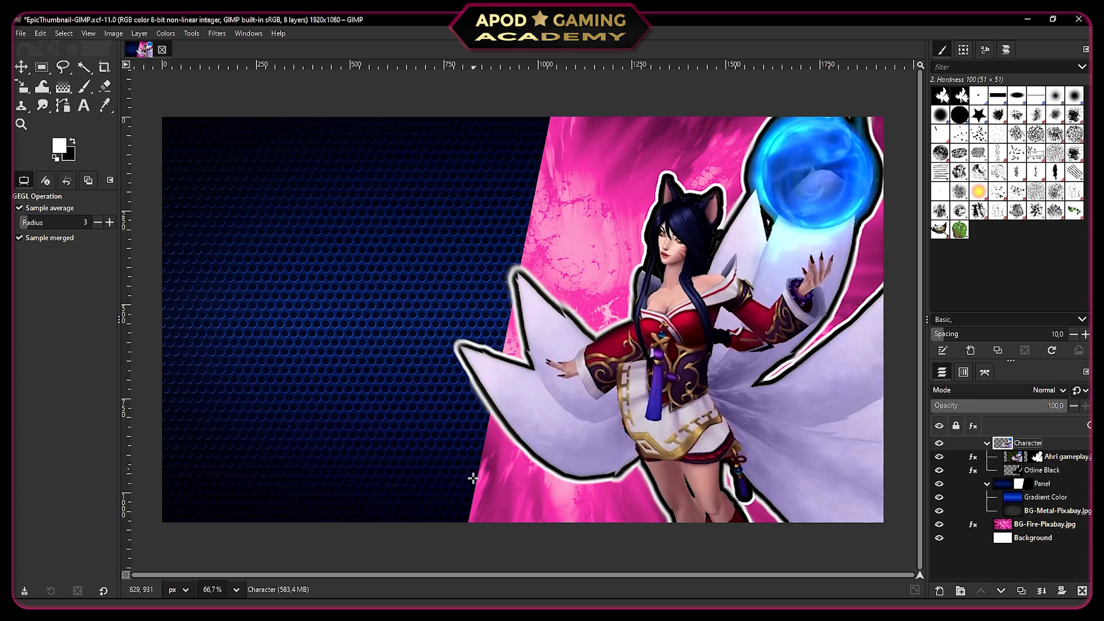
Create a transparent layer named Divider Stroke and paint a straight white line with the 32 px hard Paintbrush along the panel's slanted edge
click(940, 591)
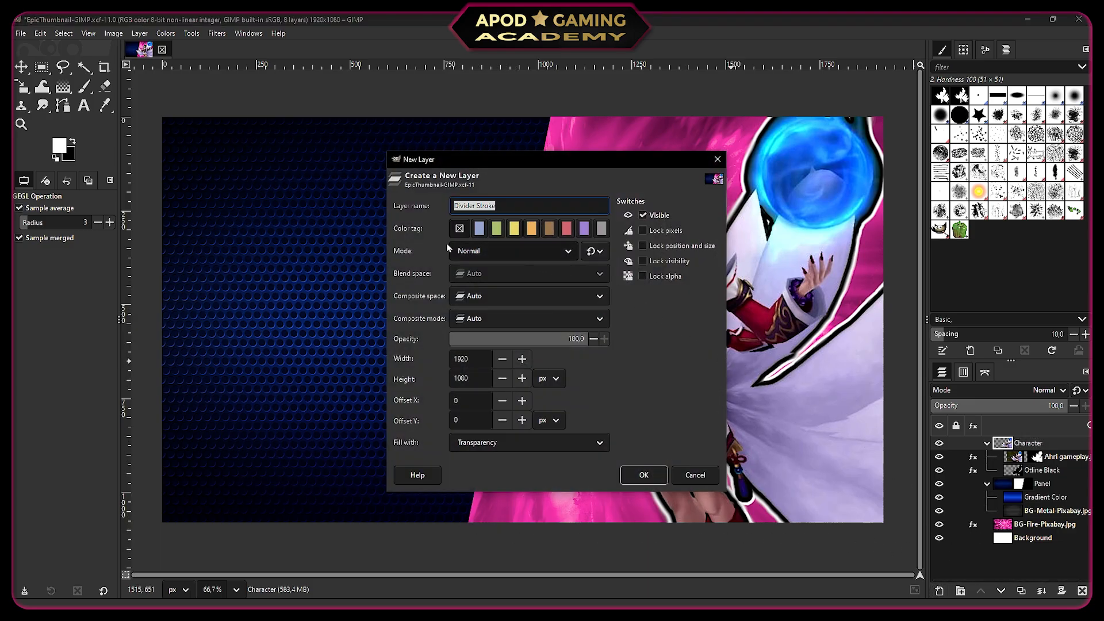
click(645, 477)
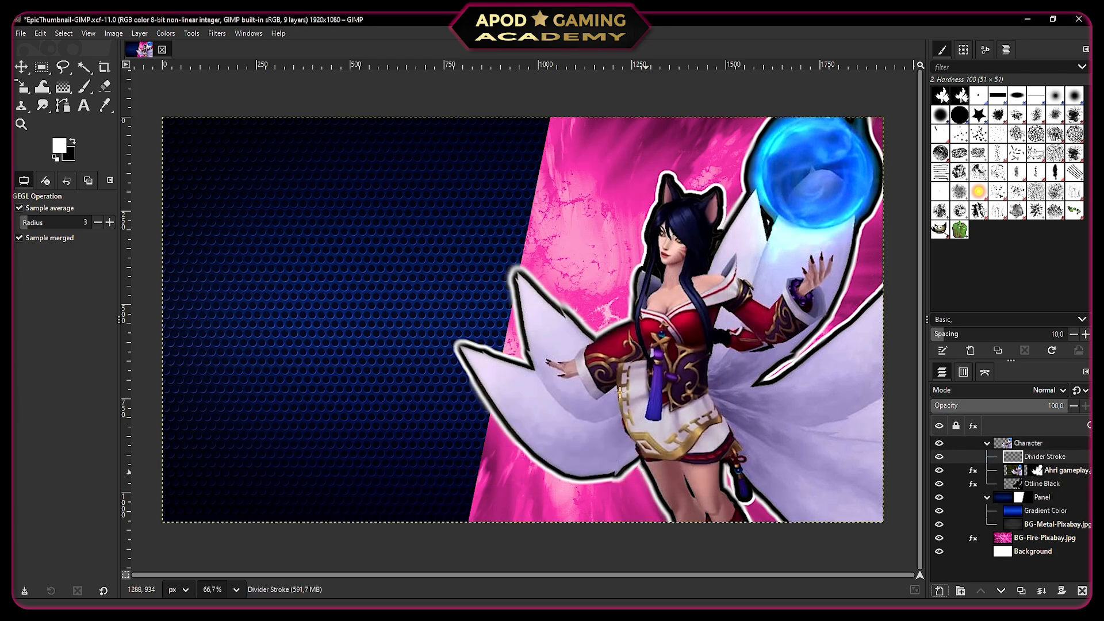
click(87, 90)
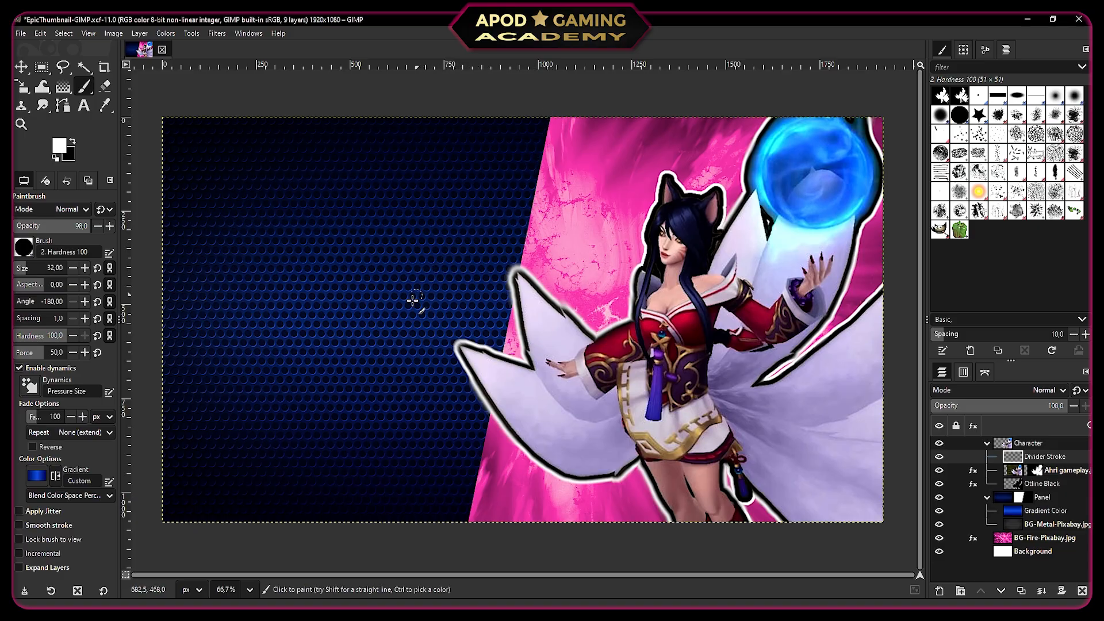
key(shift)
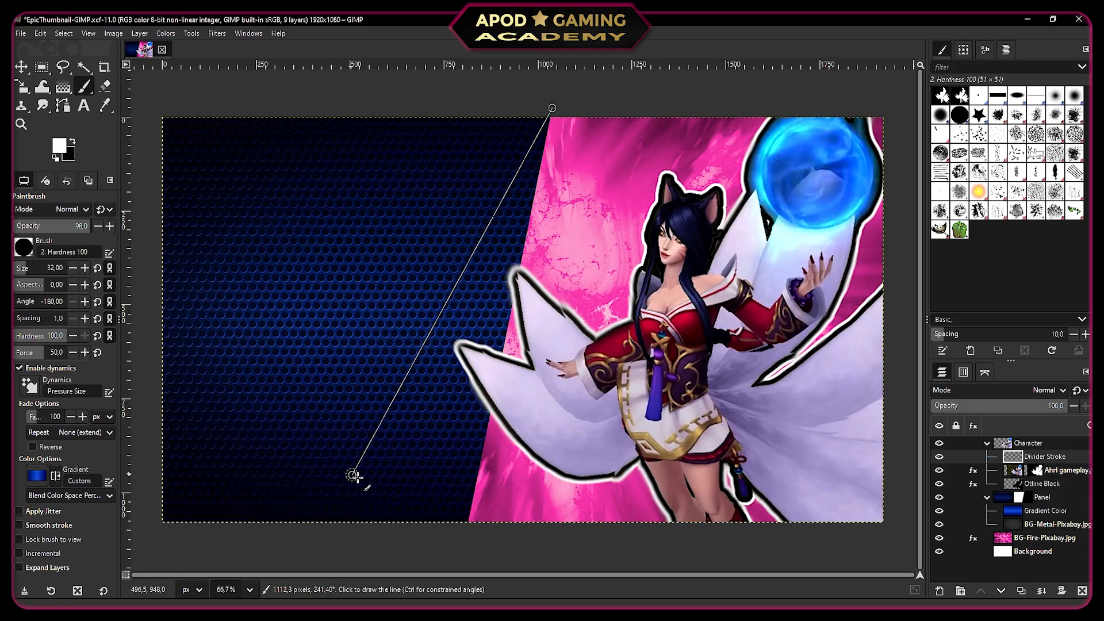
shift+click(465, 538)
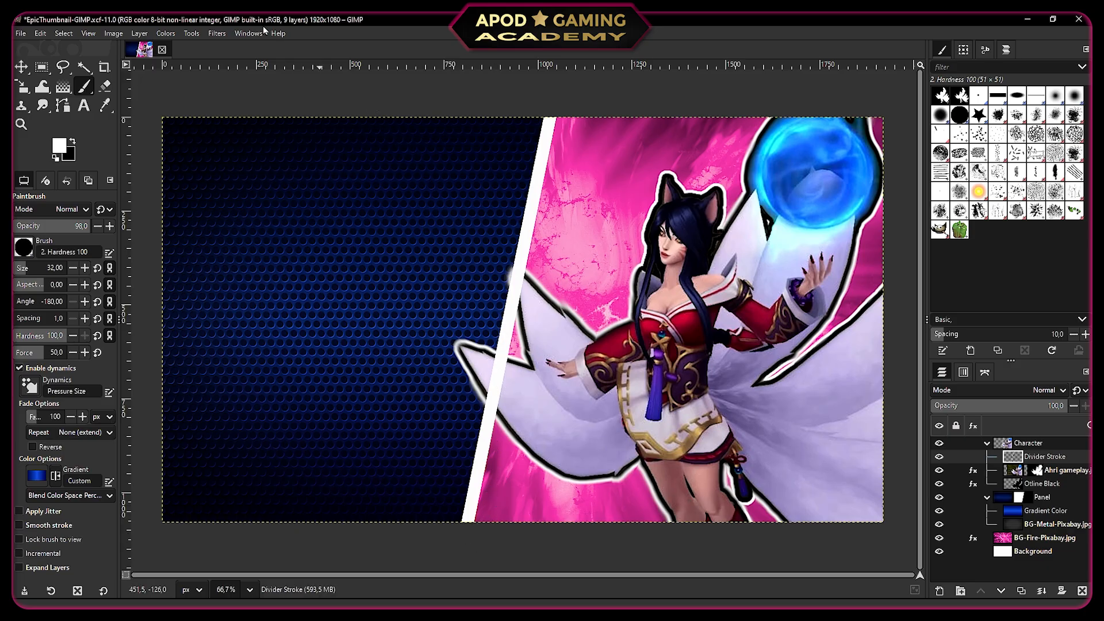
Start a Drop Shadow on the Divider Stroke layer with X and Y offsets of 0
click(215, 37)
mouse_move(255, 151)
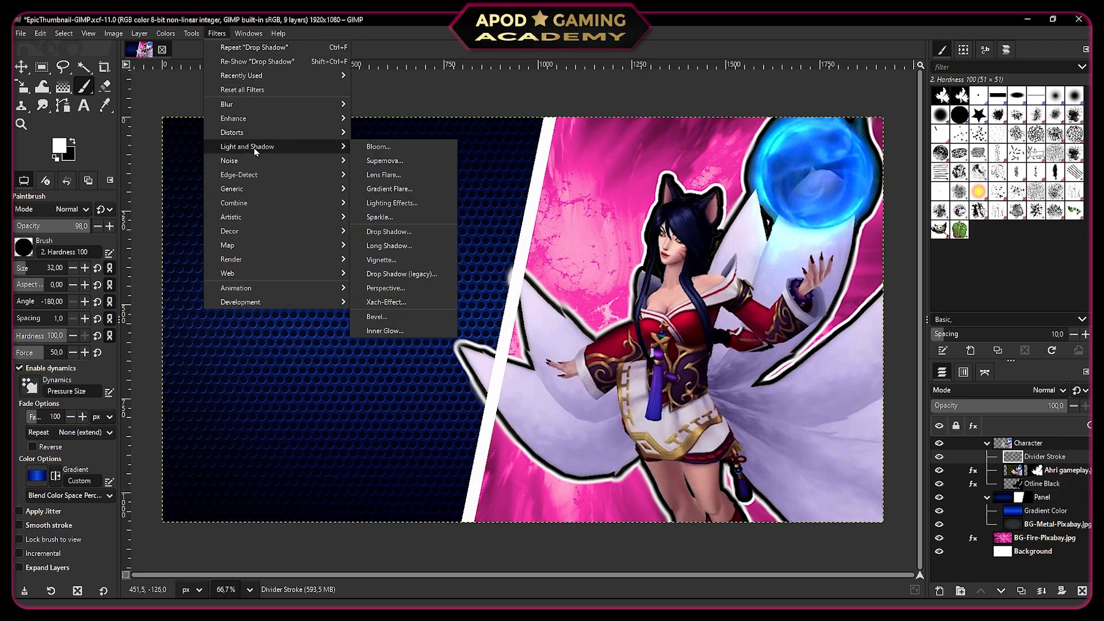
click(400, 233)
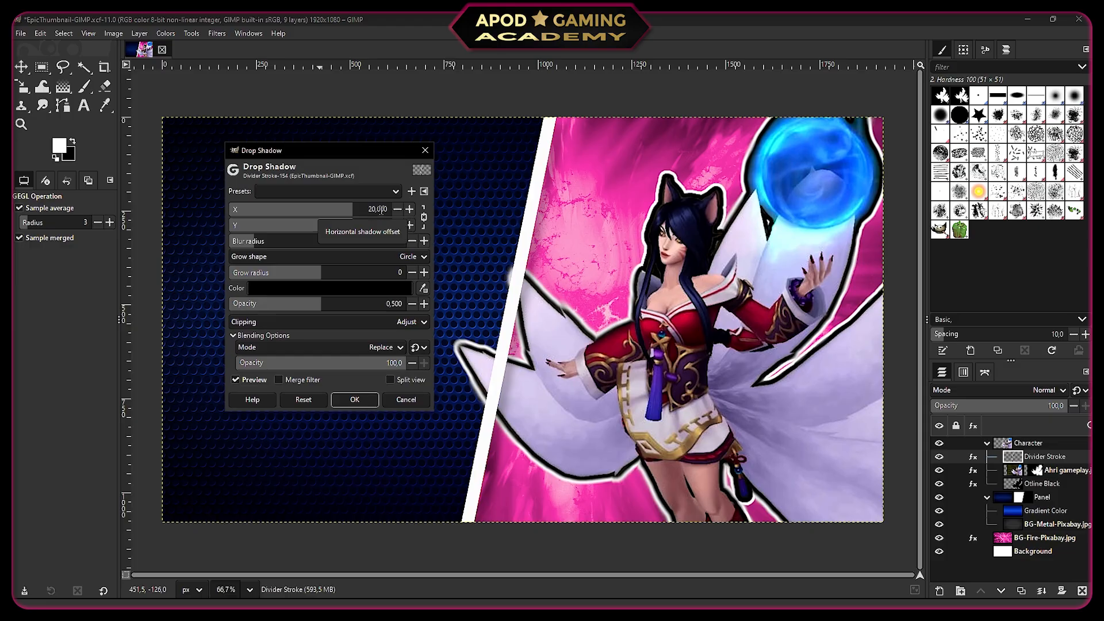
double_click(382, 210)
text(0)
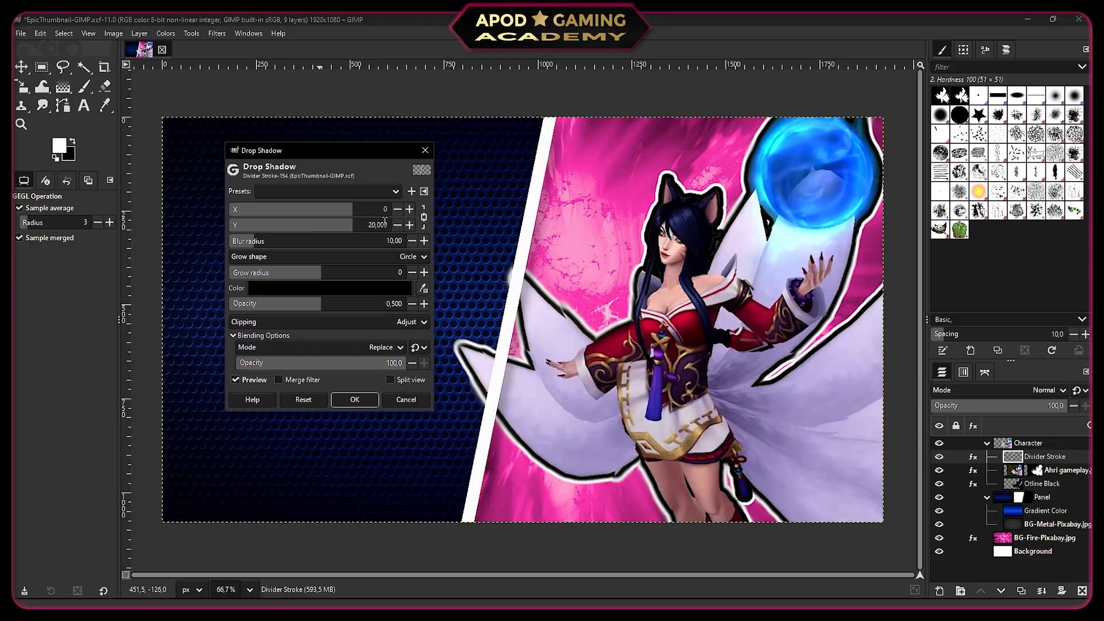
double_click(387, 226)
Set the shadow's blur radius to 6, opacity to 1 and grow radius to 10, and apply the filter
double_click(394, 241)
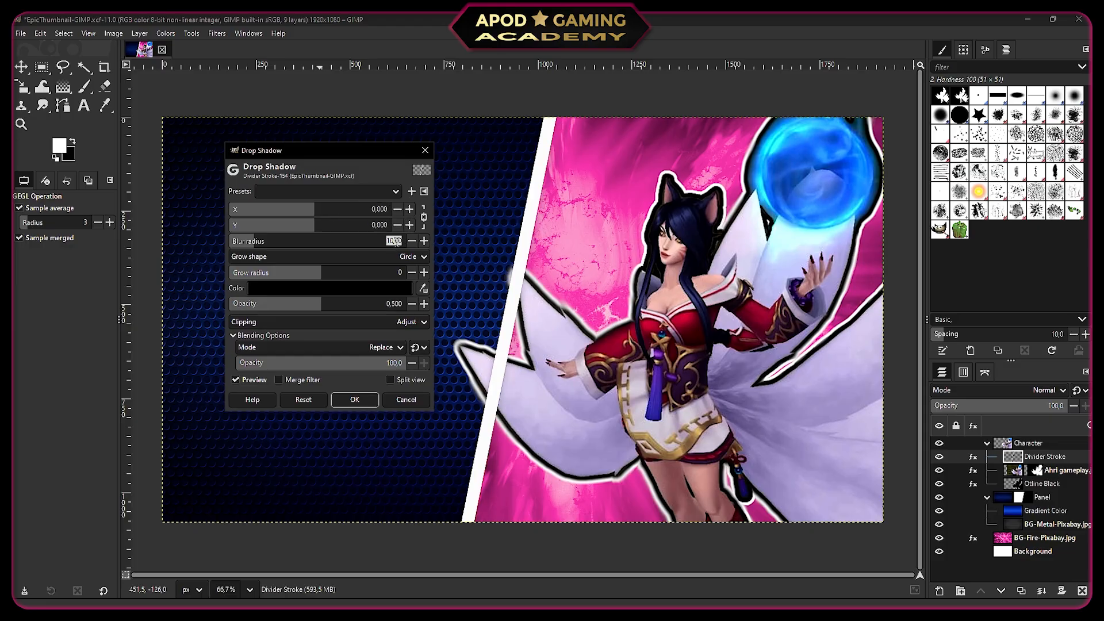
text(6)
double_click(395, 303)
text(1)
key(Return)
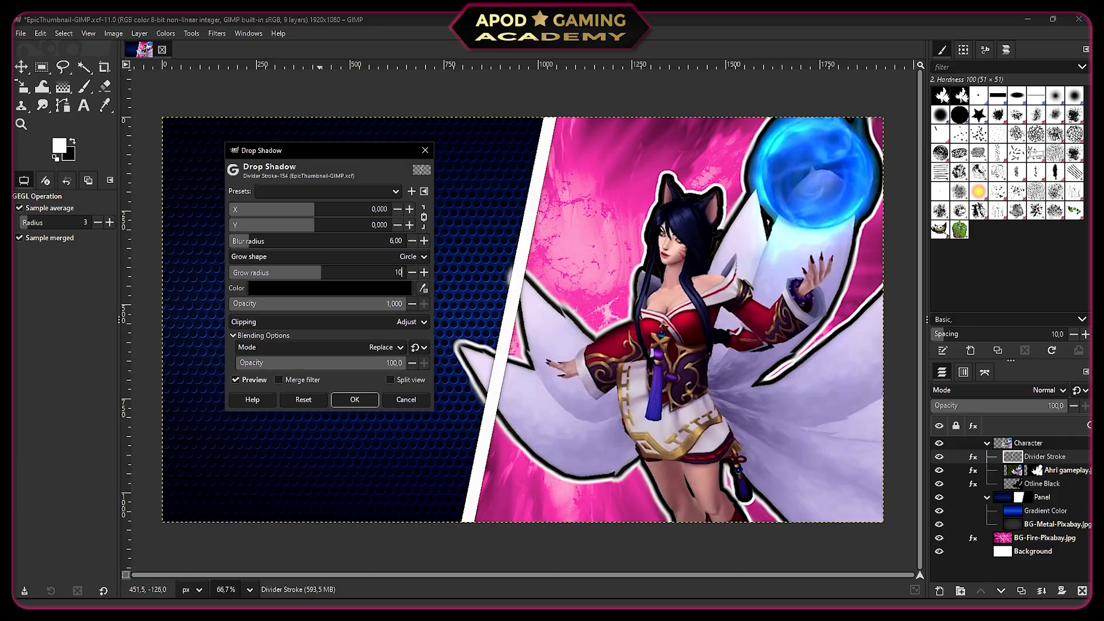
key(Return)
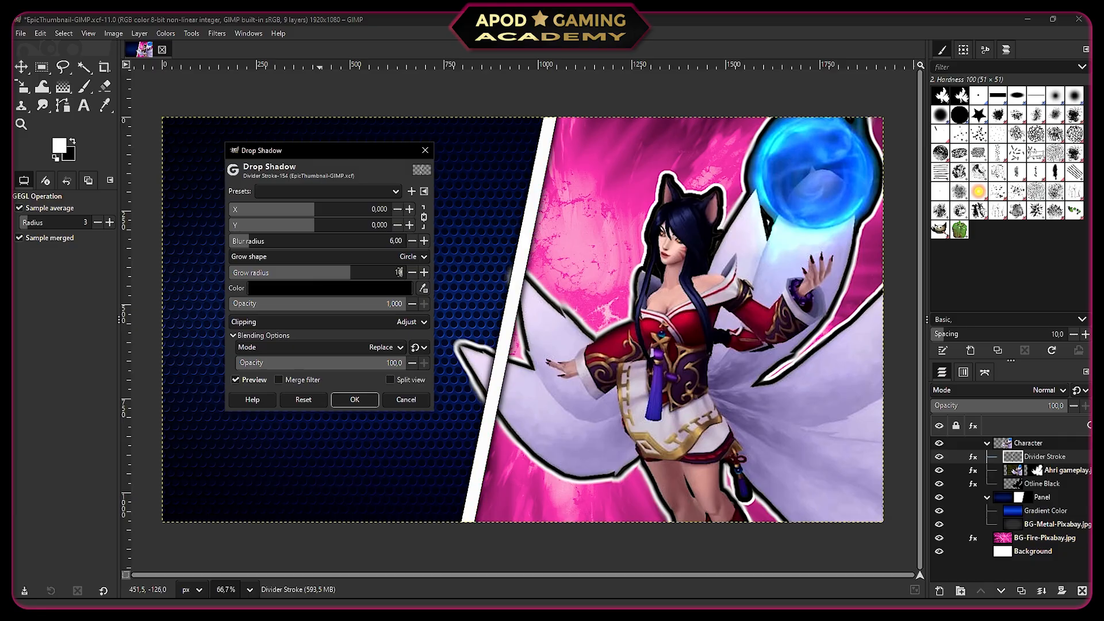
click(355, 400)
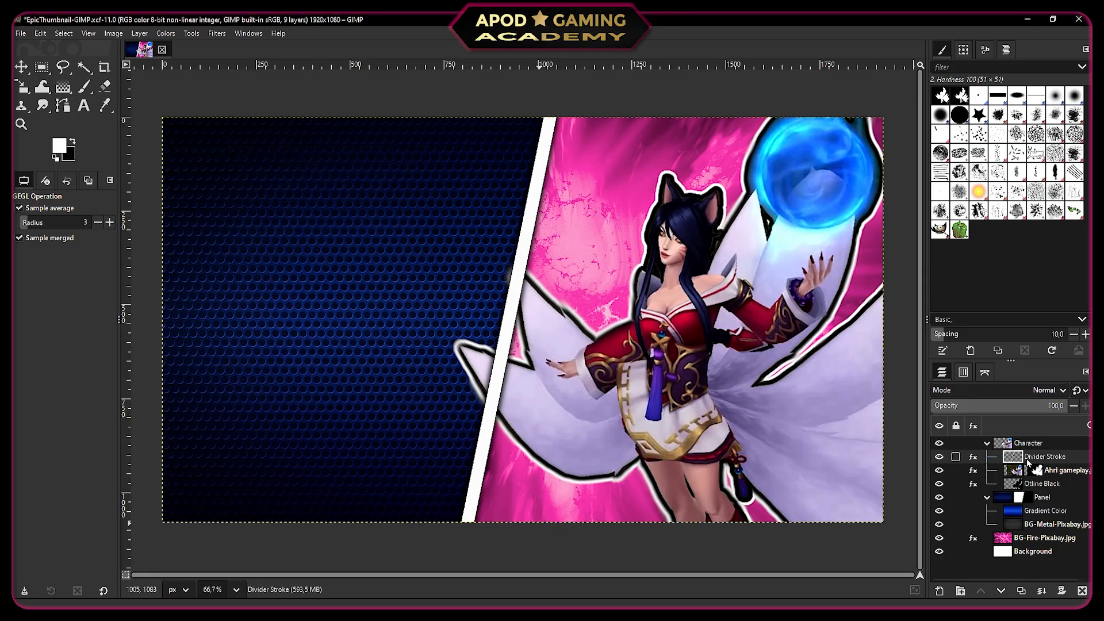
Move the Divider Stroke layer out of the Character group to just above the Panel group
drag(1042, 458, 1027, 497)
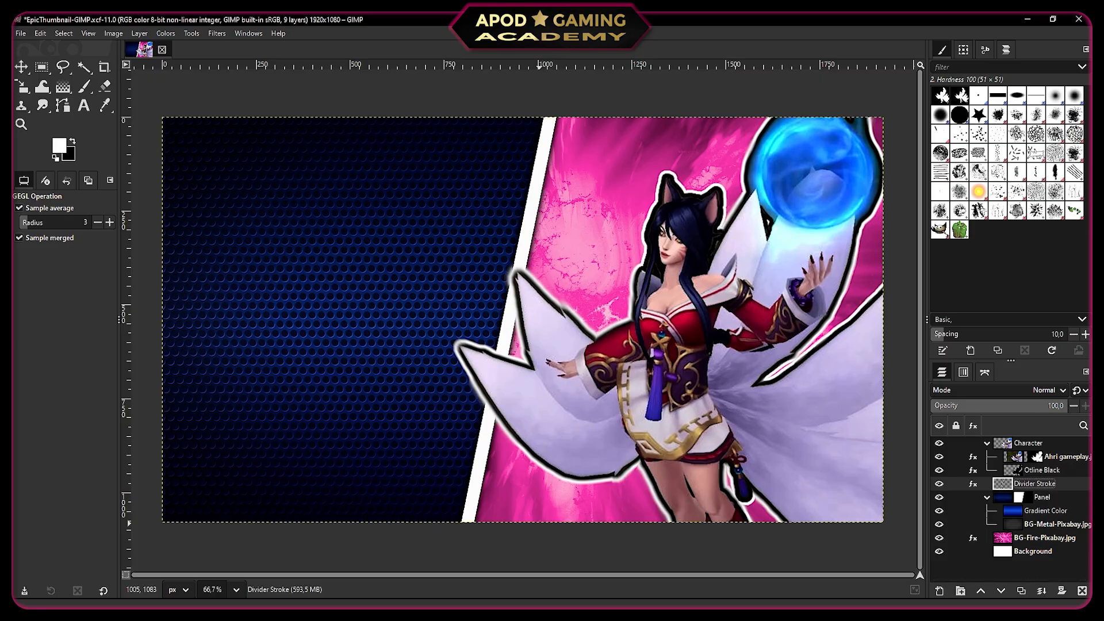
key(m)
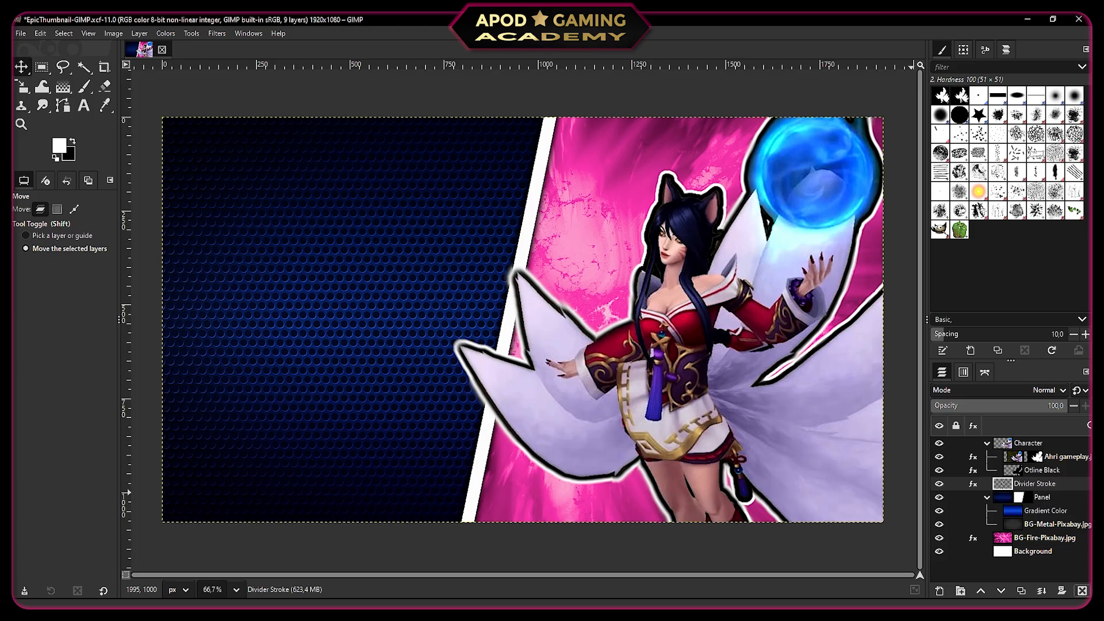
Create a layer group named TEXT above the Divider Stroke layer and save the project file
click(961, 592)
double_click(1029, 483)
text(TE)
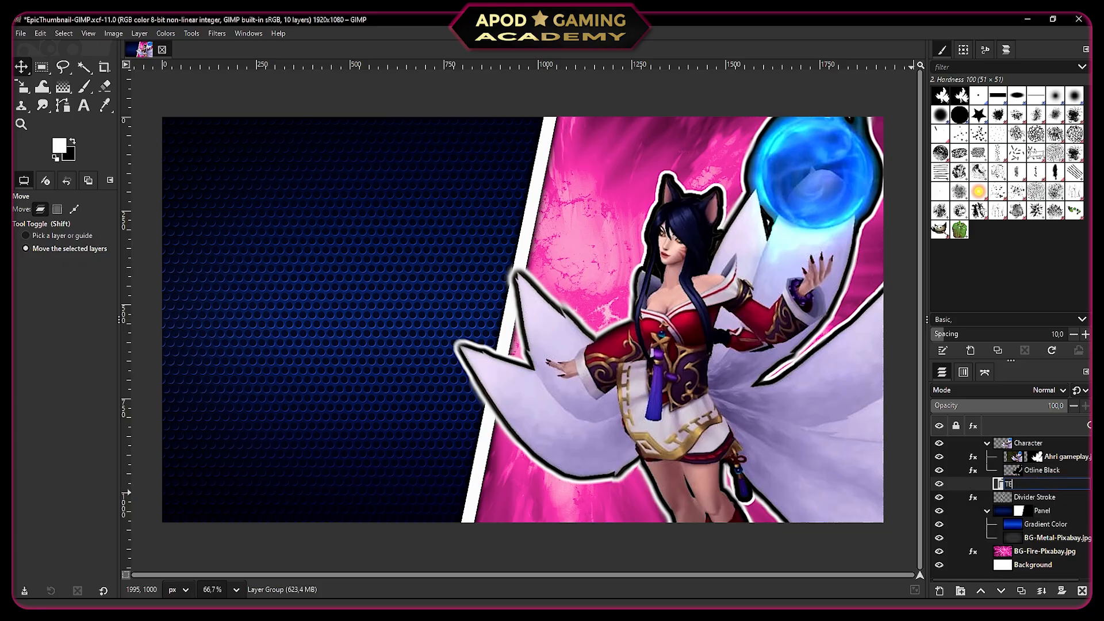
text(XT)
key(Return)
key(ctrl+s)
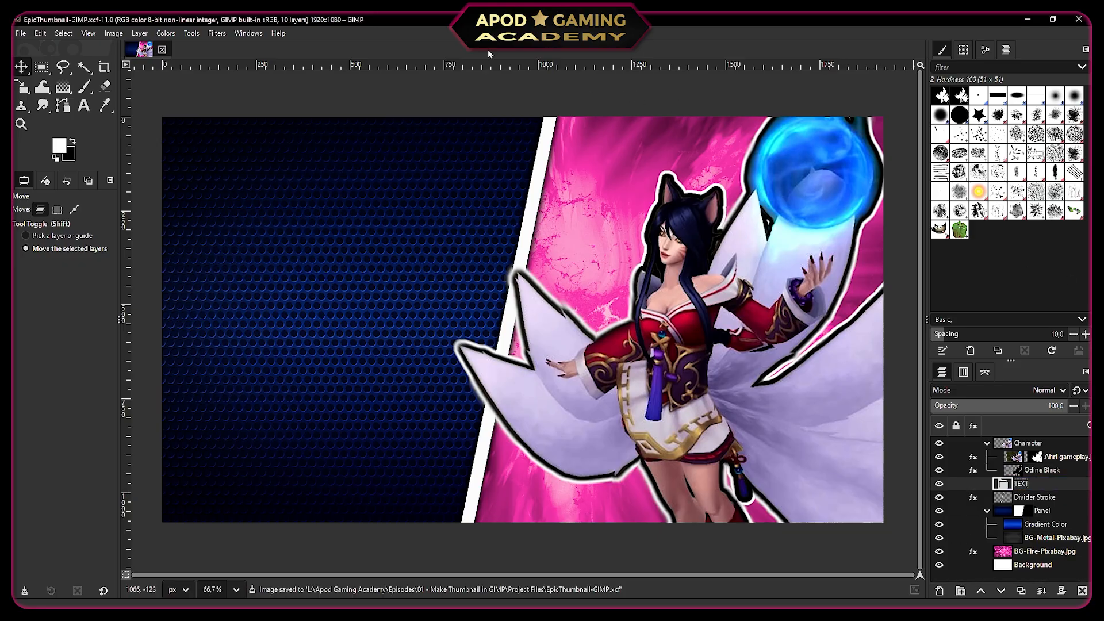
Add the white text MAKE THIS on the upper part of the blue panel in Impact Regular at 62 px
click(84, 107)
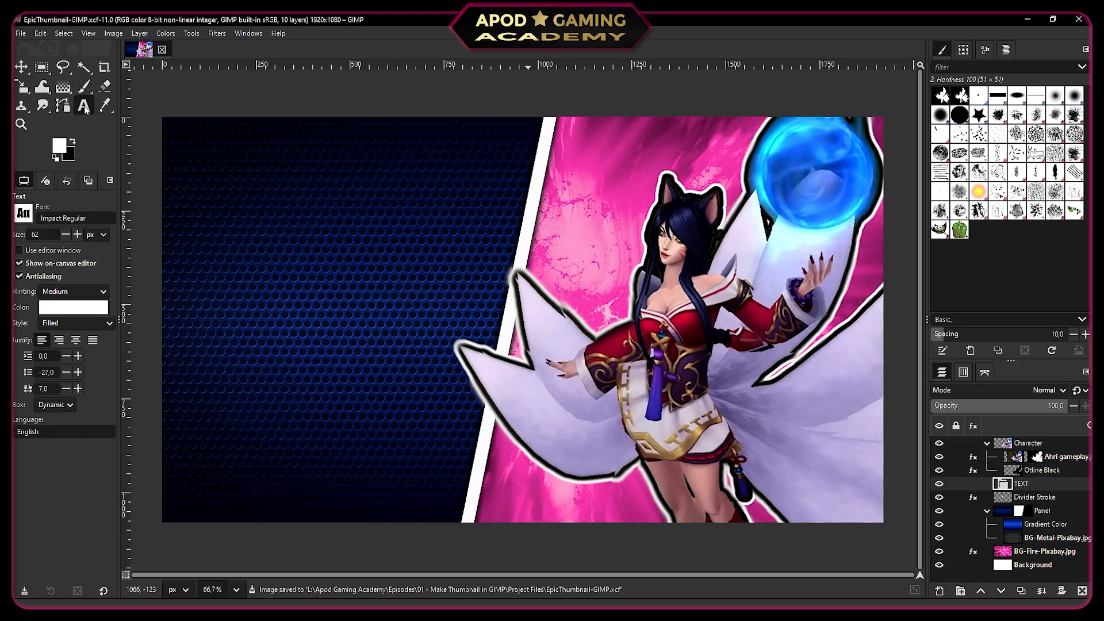
drag(88, 219, 39, 221)
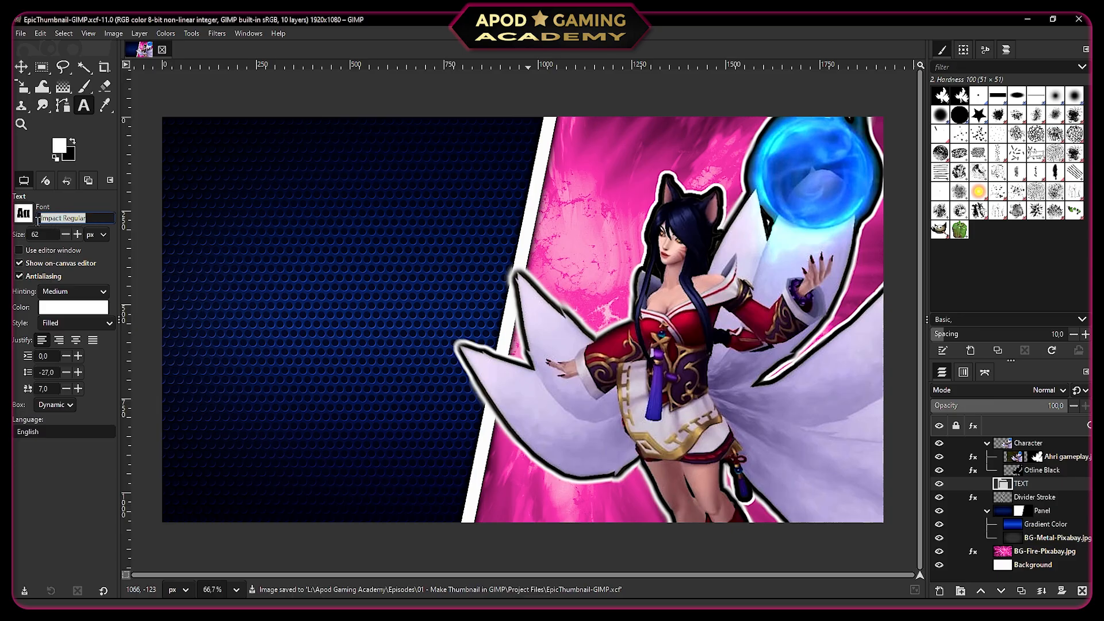
click(219, 224)
text(MAKE THIS)
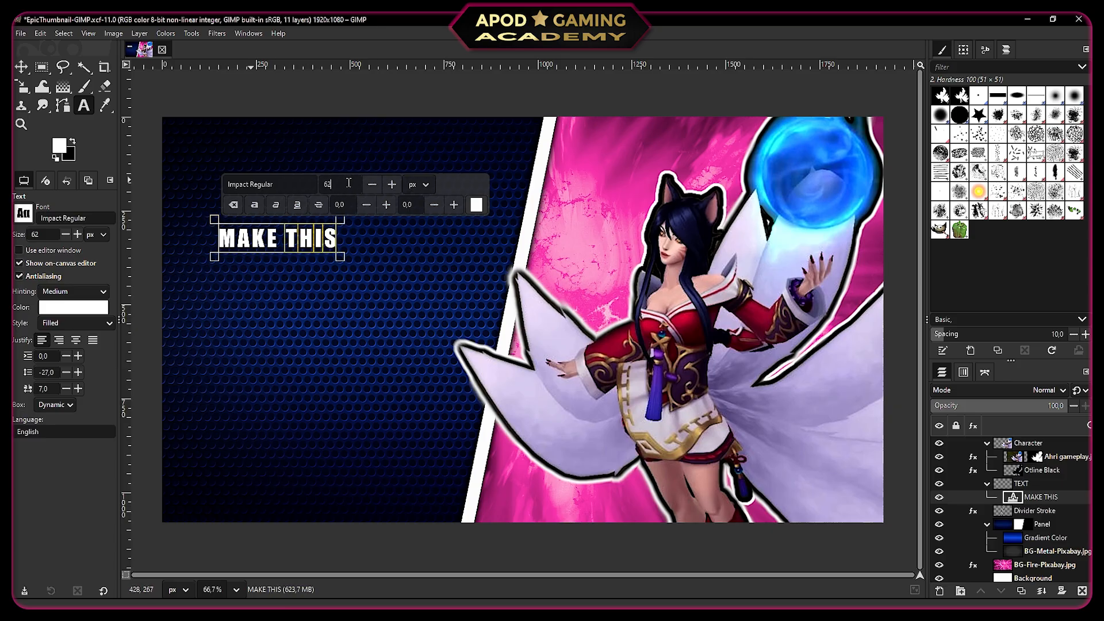
Make the word THIS pink at 120 px and move the MAKE THIS text nearer the canvas's upper edge
drag(348, 184, 314, 184)
text(120)
click(476, 206)
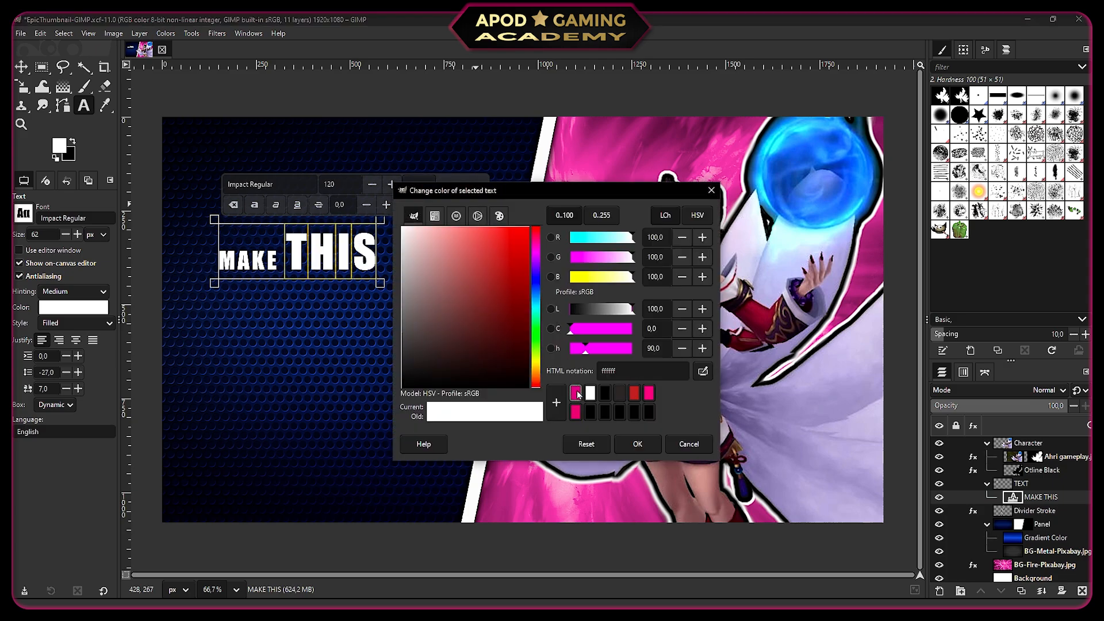
click(575, 393)
click(638, 444)
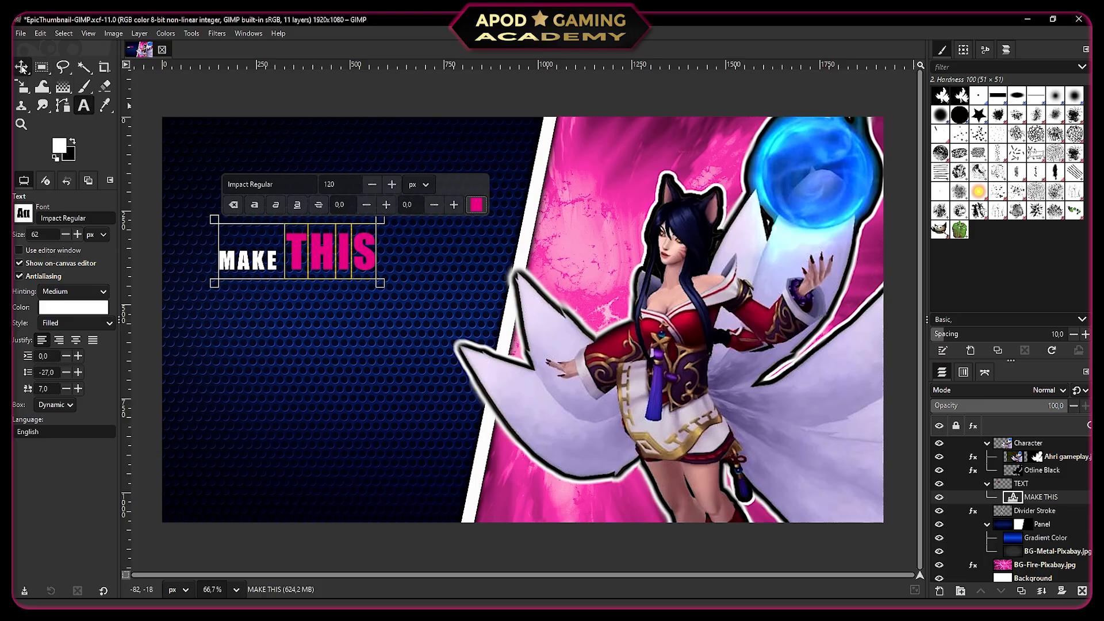
click(21, 67)
drag(297, 247, 323, 173)
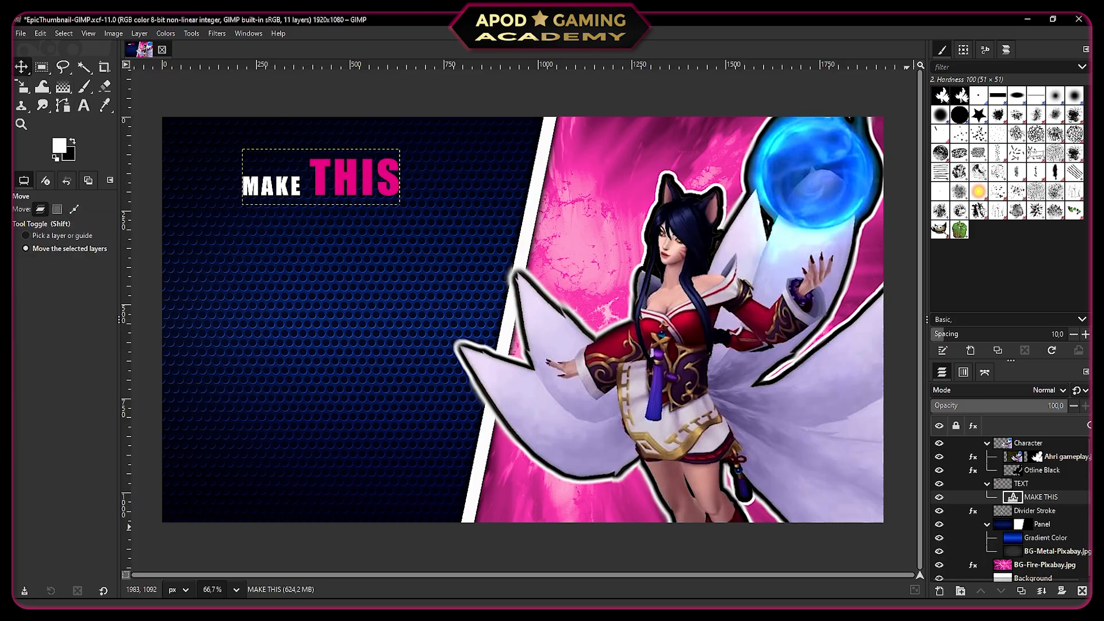
Add a separate white text layer reading THUMBNAIL below MAKE THIS in Impact Regular at 62 px
click(85, 105)
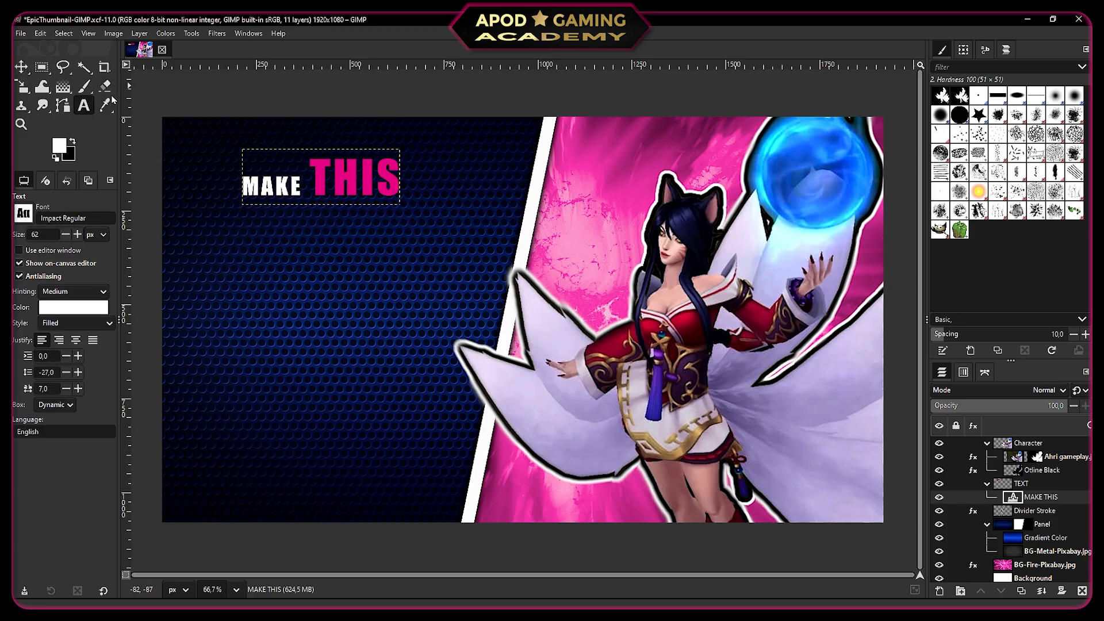
click(241, 249)
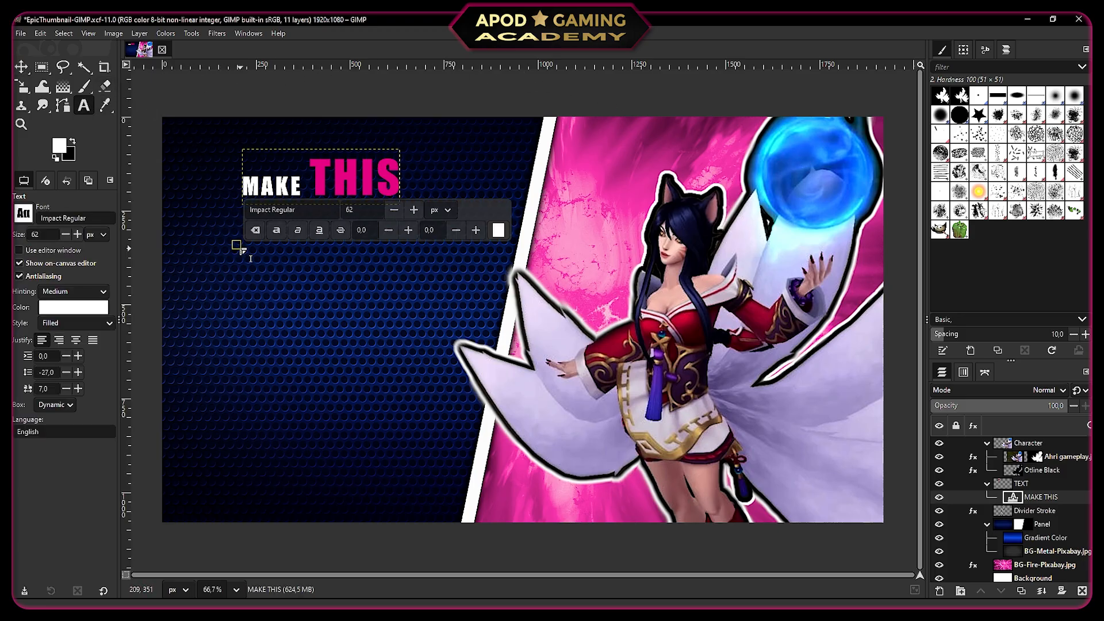
text(THUMBNAIL)
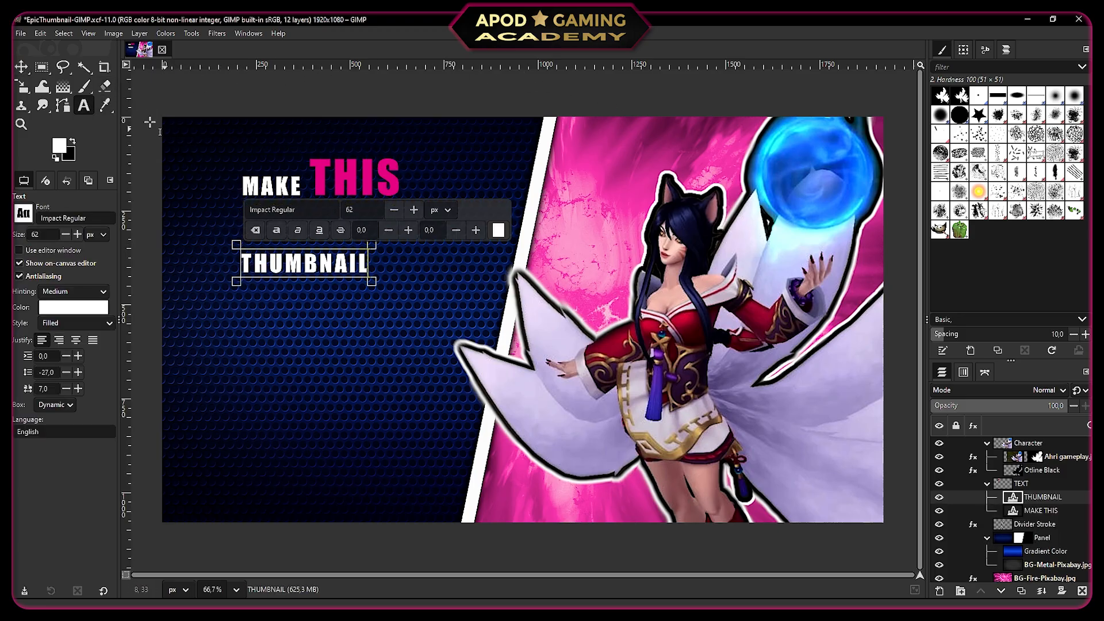
Scale THUMBNAIL up to the width of MAKE THIS and place it directly beneath that line
click(21, 86)
drag(384, 277, 423, 289)
key(m)
drag(321, 268, 320, 214)
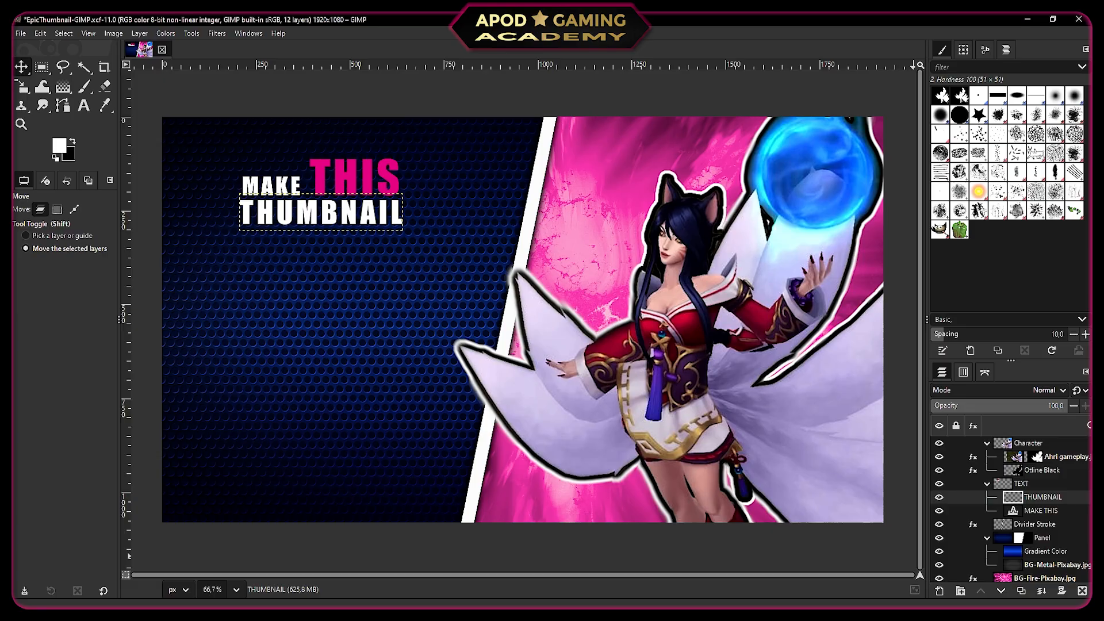
Add the text in GIMP below THUMBNAIL, with the word GIMP in pink at 120 px
click(83, 106)
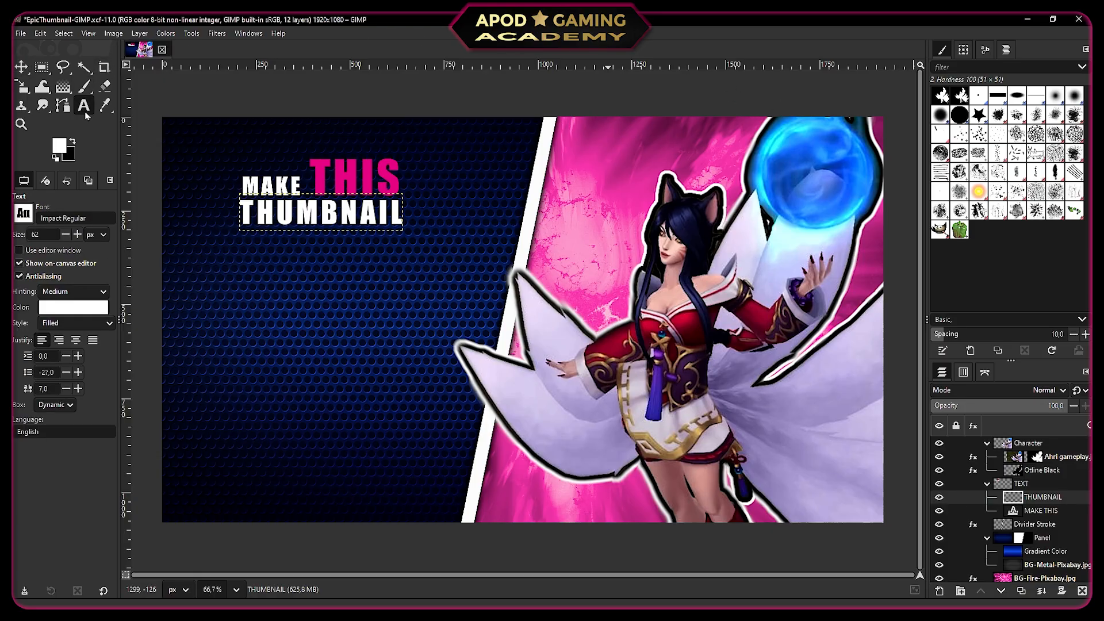
click(229, 266)
text(in GIMP)
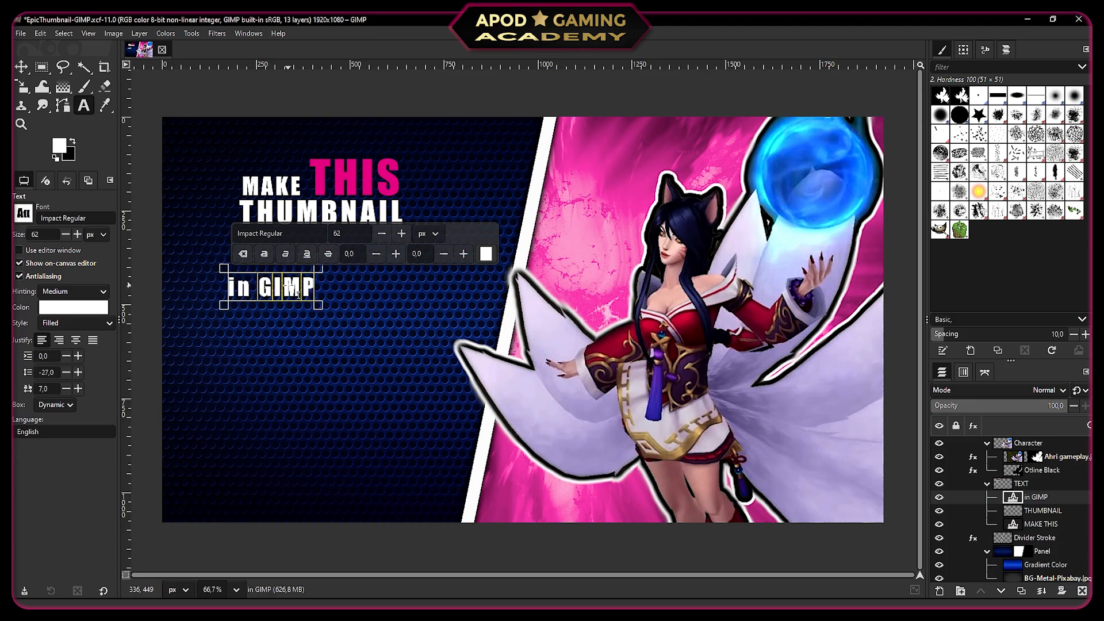
click(485, 253)
click(588, 392)
click(638, 443)
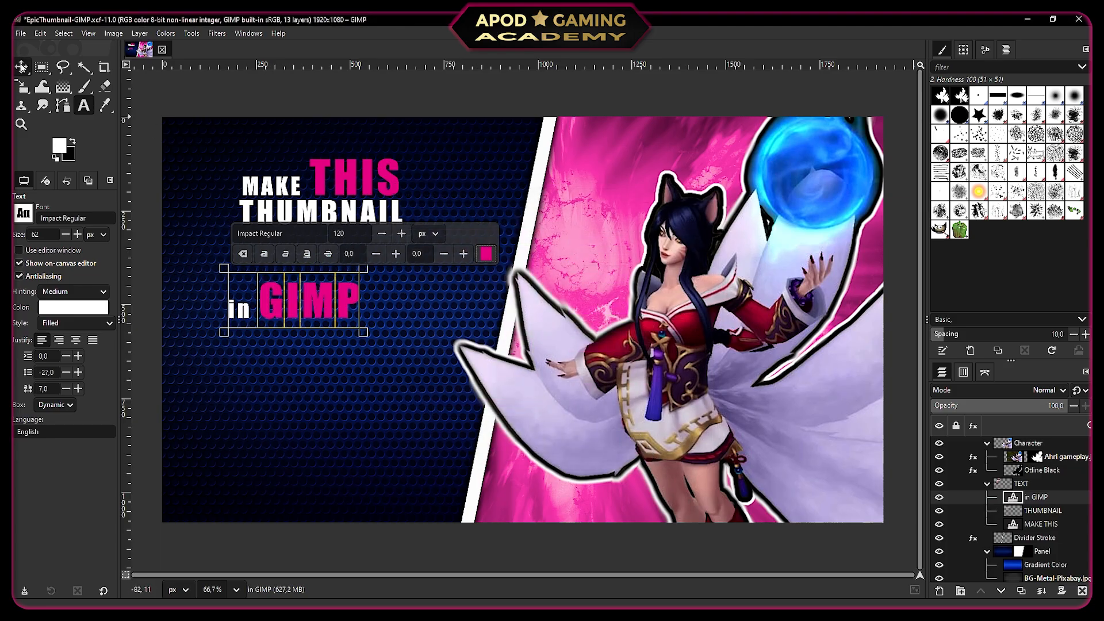
Move and scale the in GIMP text so it lines up directly under THUMBNAIL
click(21, 66)
drag(296, 303, 554, 438)
click(22, 87)
Scale up the whole TEXT group and position it to fill the upper part of the blue panel
click(1044, 482)
click(22, 67)
drag(290, 221, 229, 207)
click(22, 86)
click(345, 395)
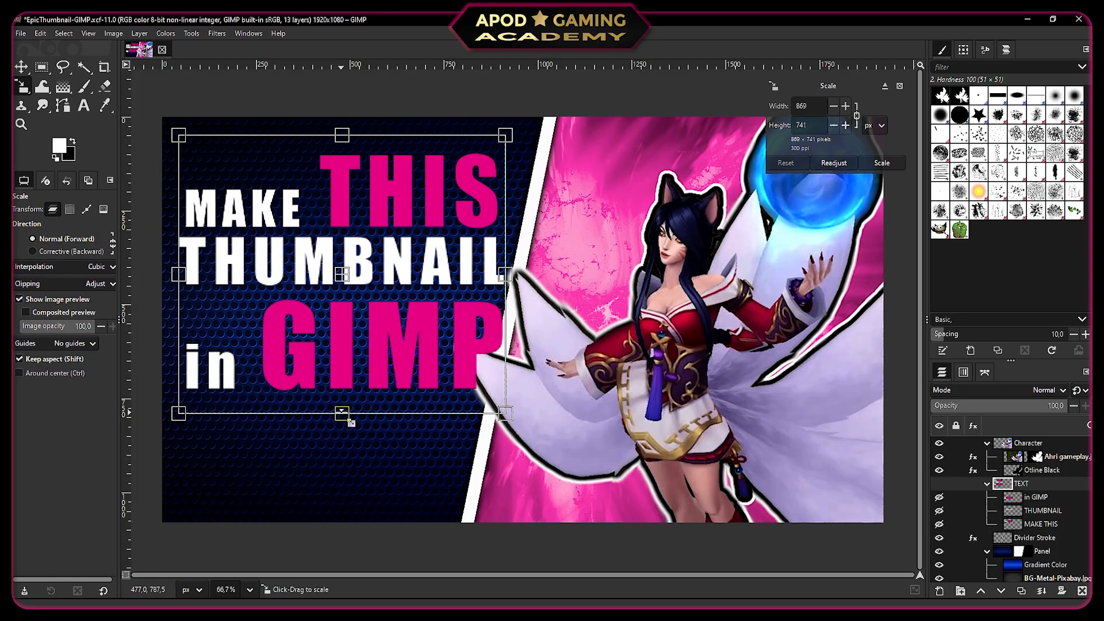
click(22, 67)
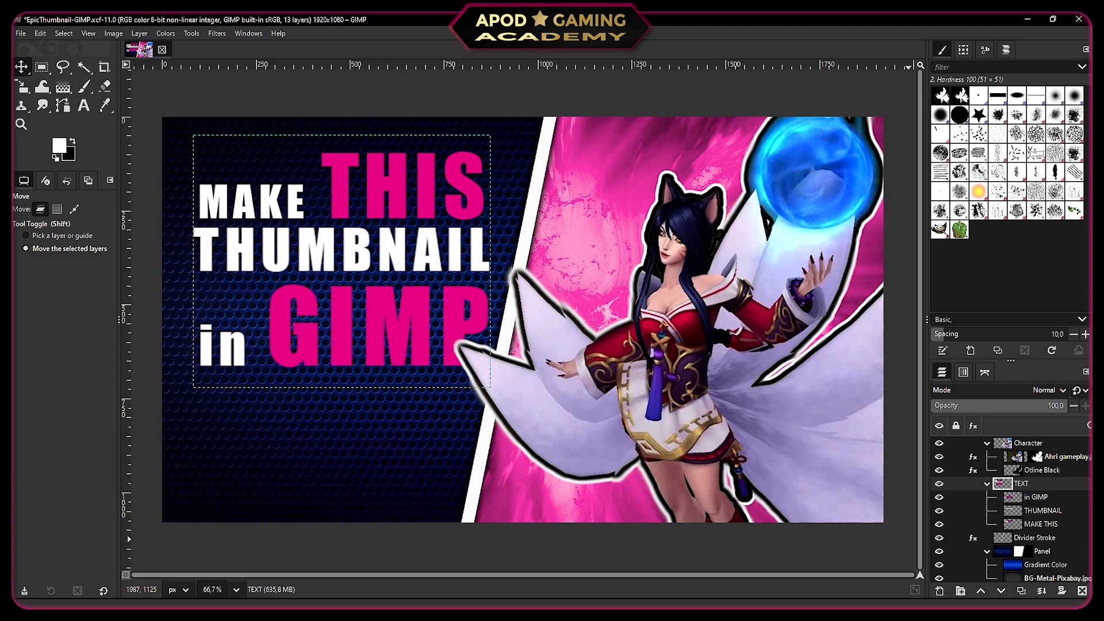
Apply a black Drop Shadow to the TEXT group with X and Y offsets 0, blur radius 0 and grow radius 10
click(217, 33)
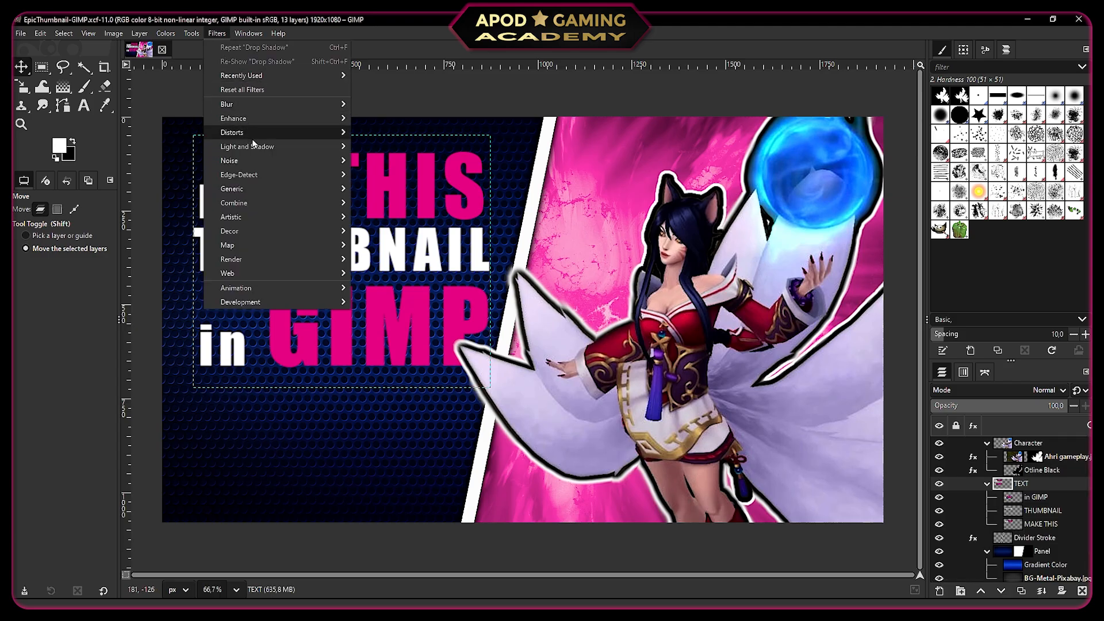
mouse_move(257, 148)
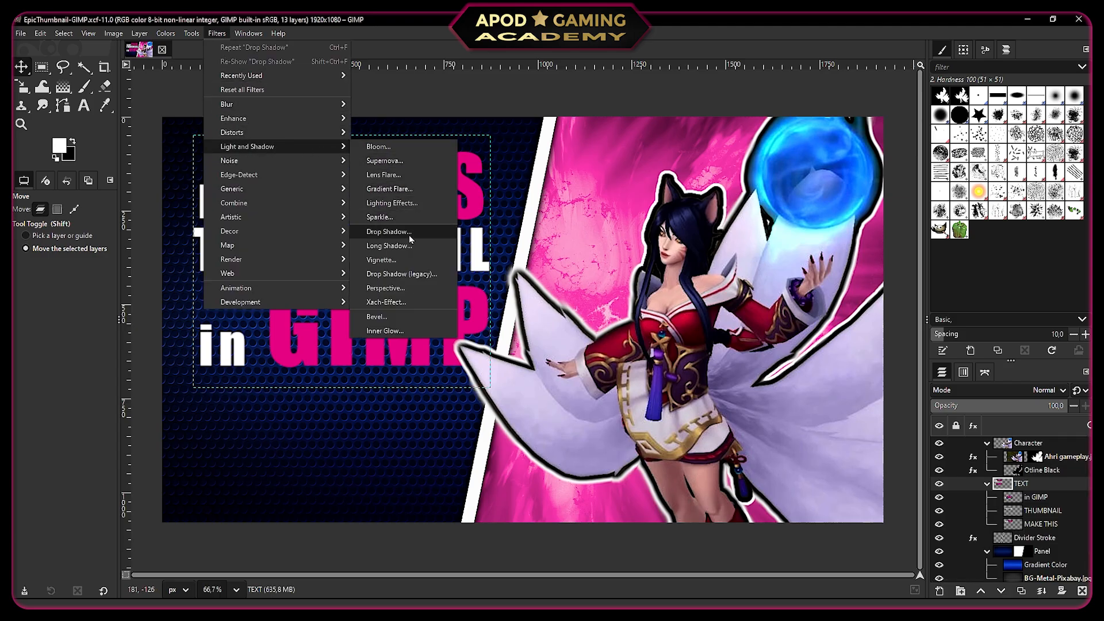
click(389, 231)
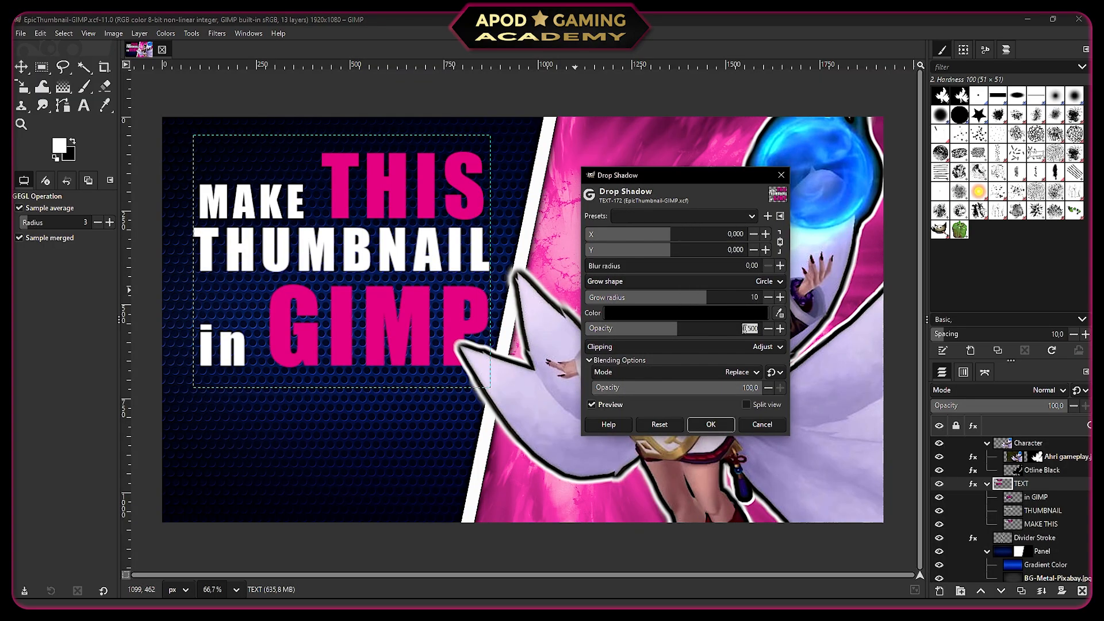
click(709, 424)
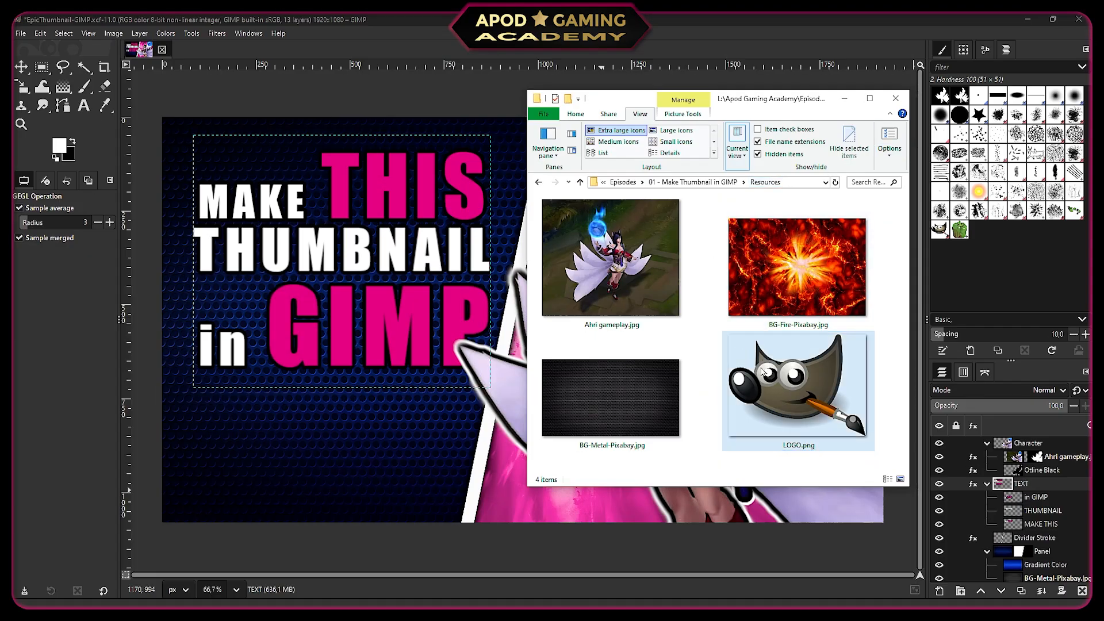
Import LOGO.png from the Resources folder into the TEXT group and move it below the in GIMP line
drag(788, 383, 318, 414)
key(m)
drag(475, 334, 288, 466)
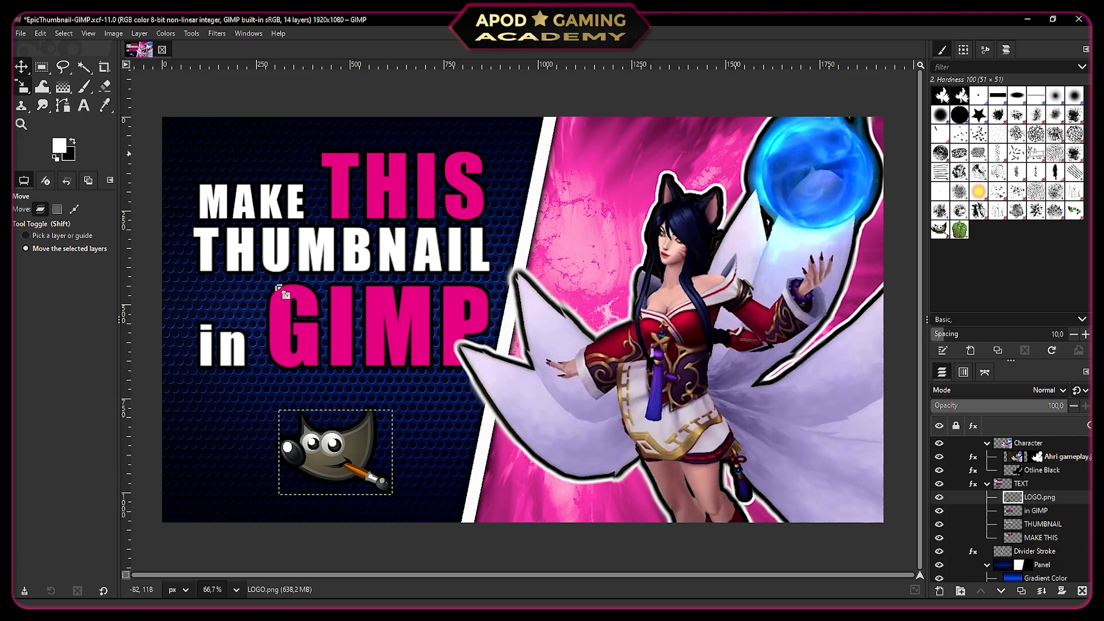
Enlarge the logo and position it in the empty area of the blue panel under the text
key(shift+s)
drag(336, 398, 280, 357)
key(m)
drag(305, 426, 334, 435)
Select the Background layer at the base of the layer stack
scroll(1023, 518, down, 2)
click(1034, 574)
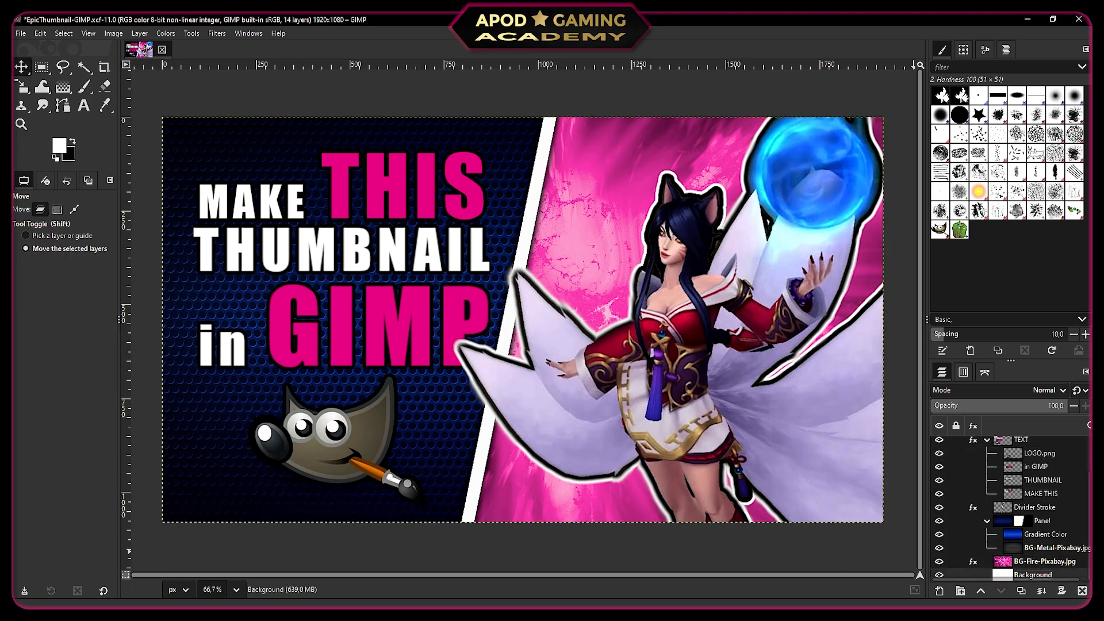